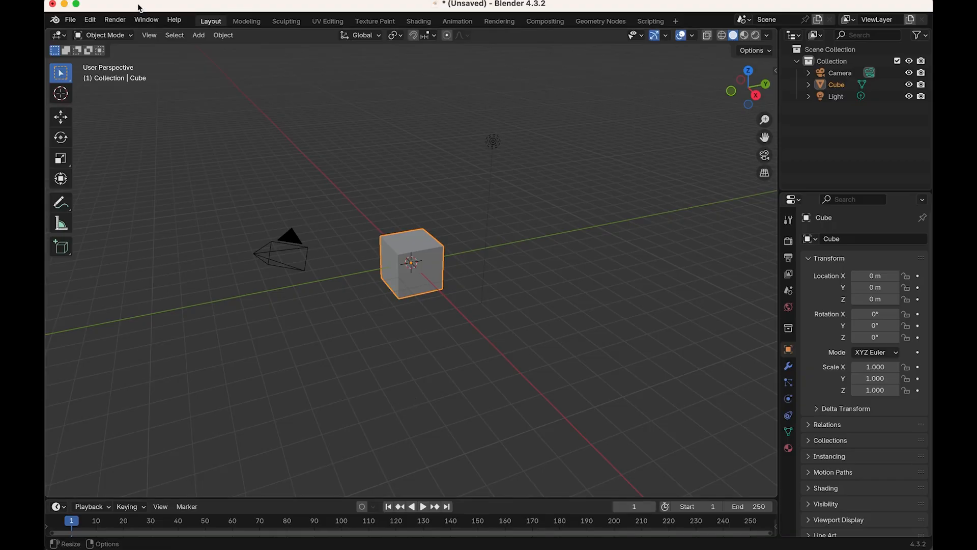
left_click(72, 21)
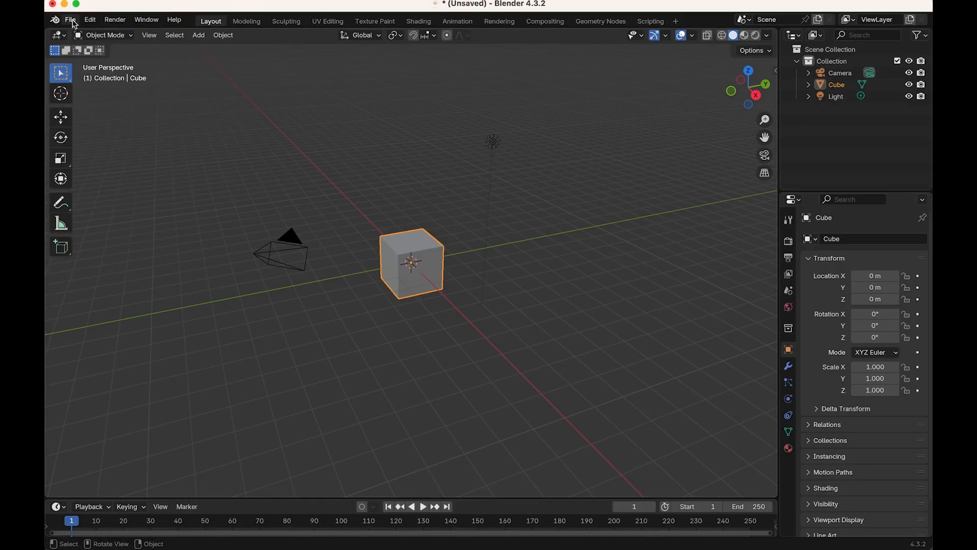
left_click(72, 20)
mouse_move(161, 183)
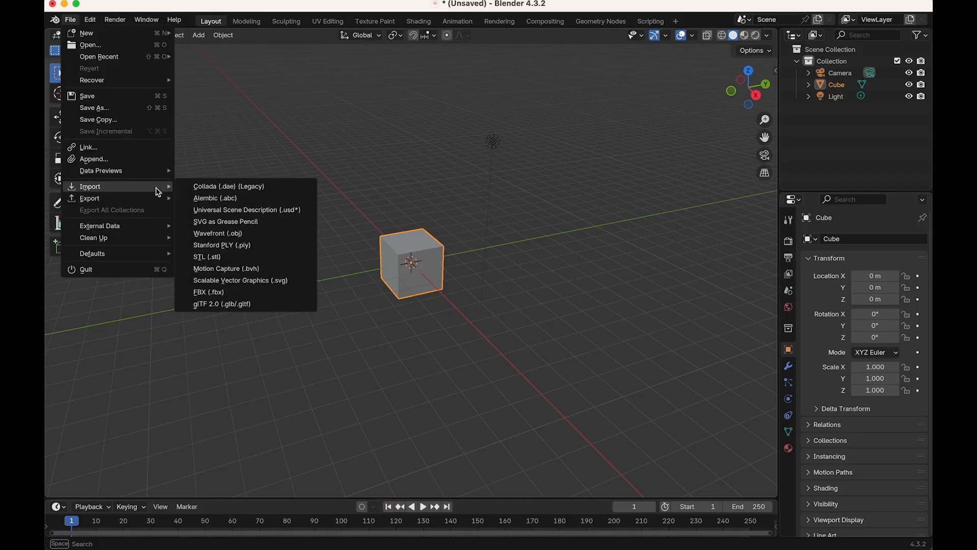
left_click(213, 265)
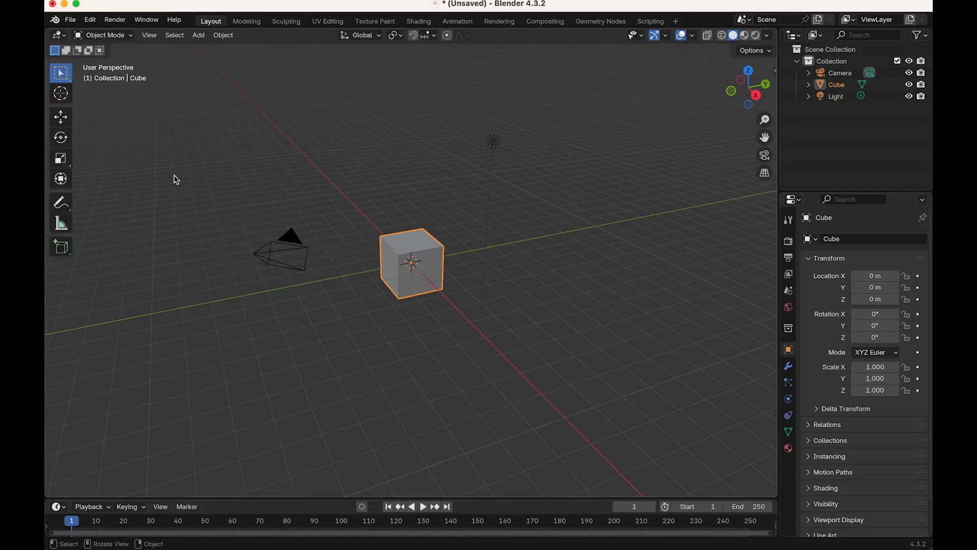
Step: Import psugdlogo.svg from the psugd folder as a Scalable Vector Graphics file
left_click(71, 22)
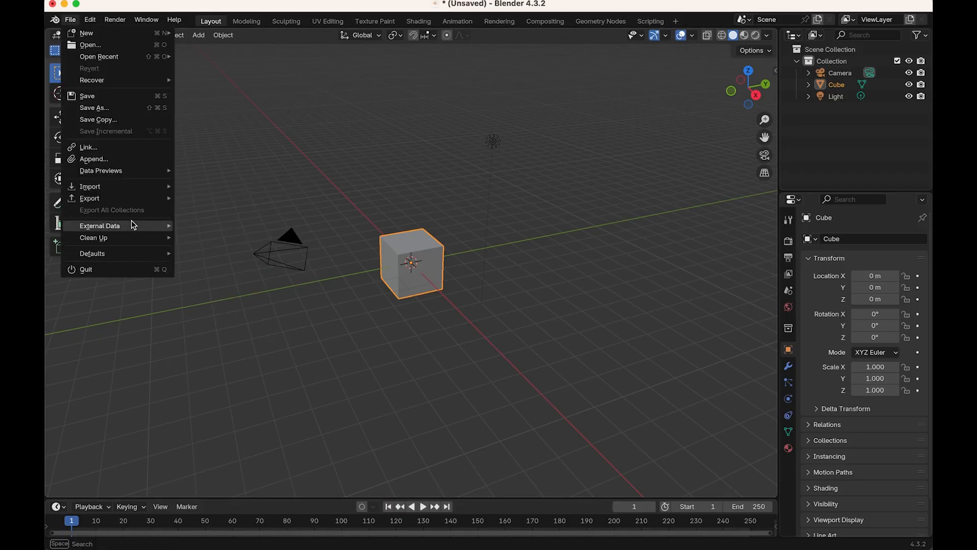
mouse_move(129, 187)
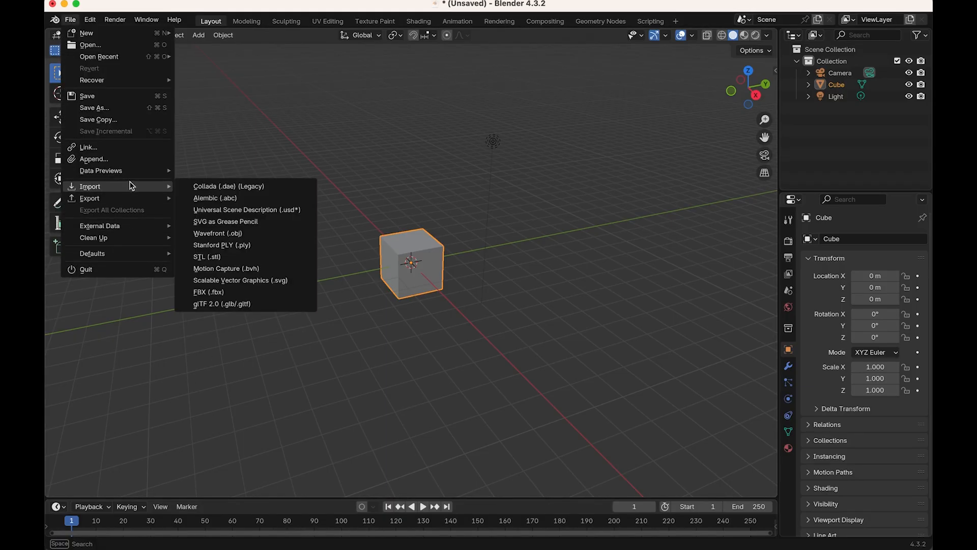
left_click(260, 281)
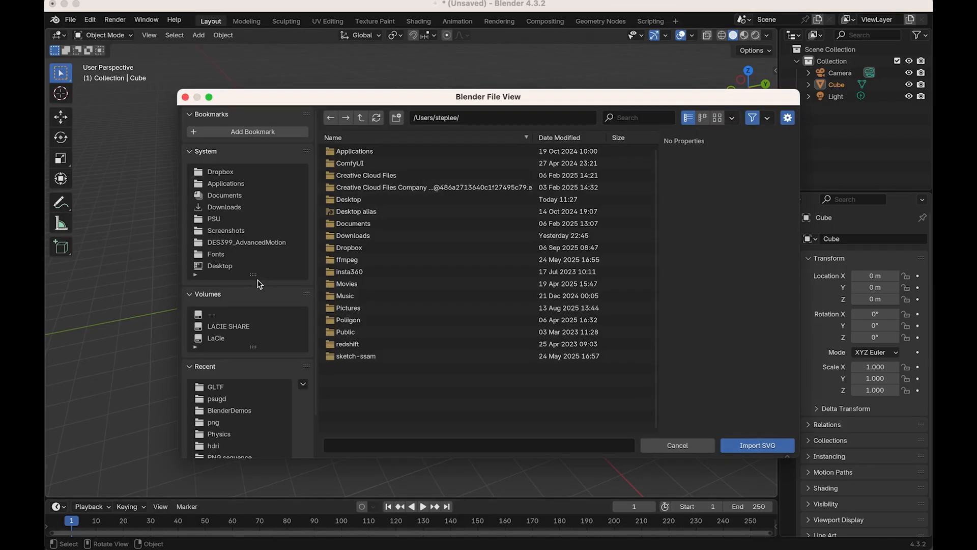
left_click(203, 400)
left_click(349, 201)
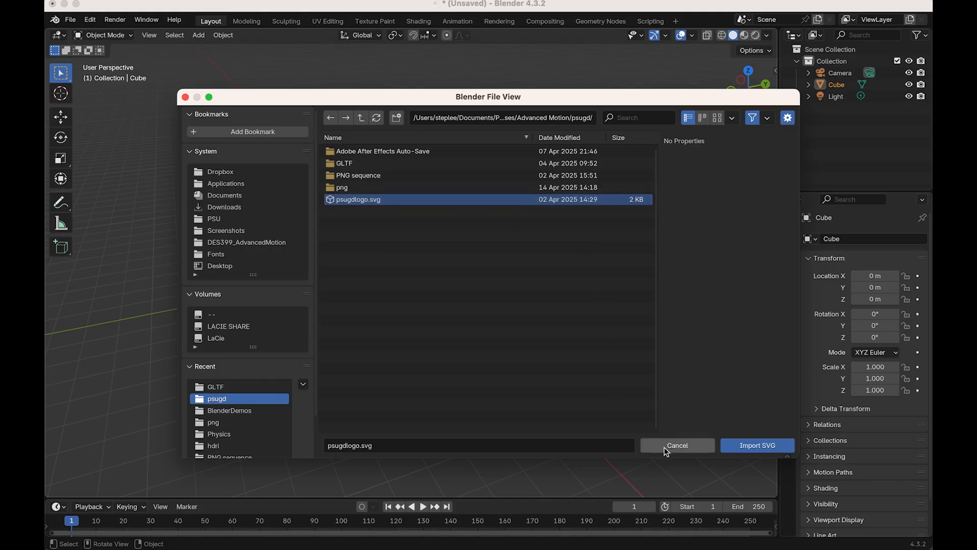
left_click(788, 447)
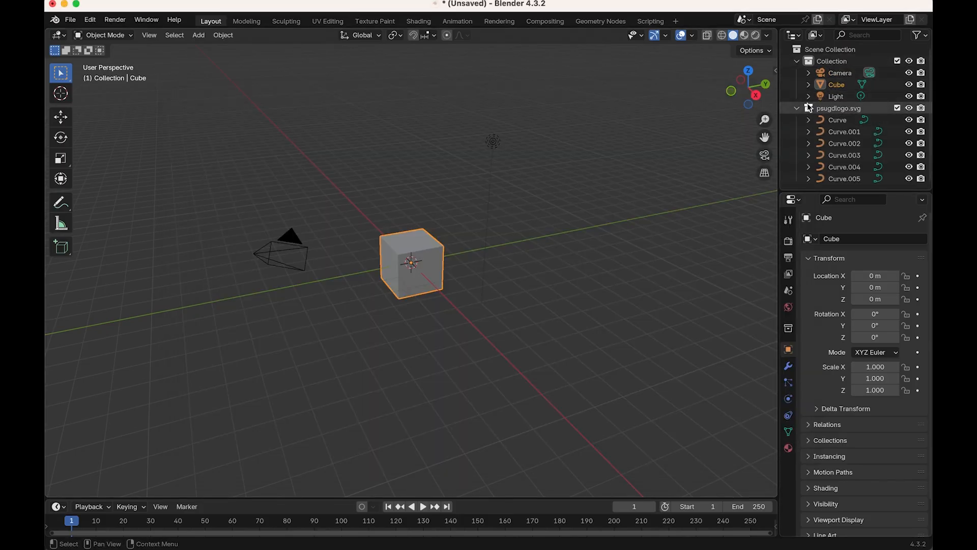
Step: Delete the default cube from the scene
left_click(417, 247)
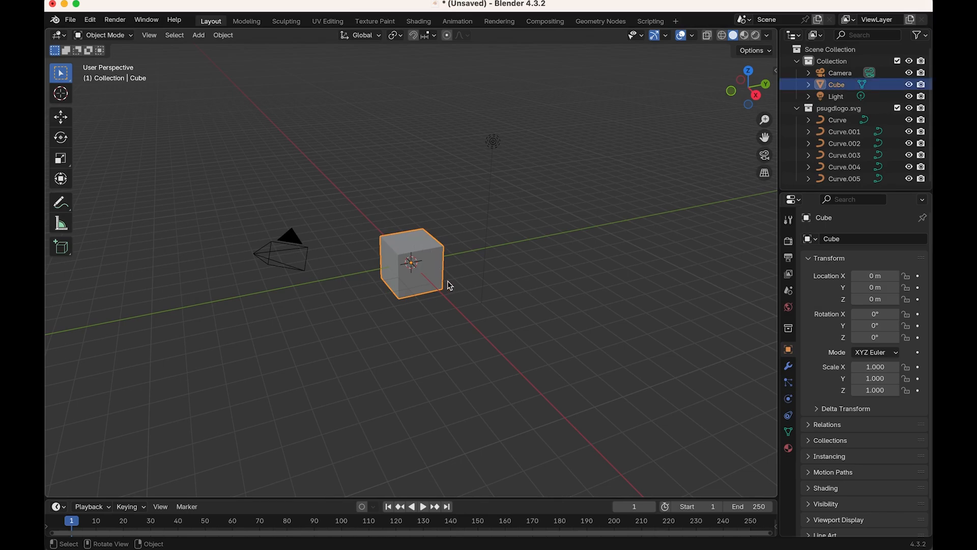
key("x")
left_click(442, 244)
Step: Select all the curves in the psugdlogo.svg collection, from Curve through Curve.005, and join them into one object
scroll(417, 266, "up", 5)
scroll(417, 259, "up", 10)
right_click(417, 260)
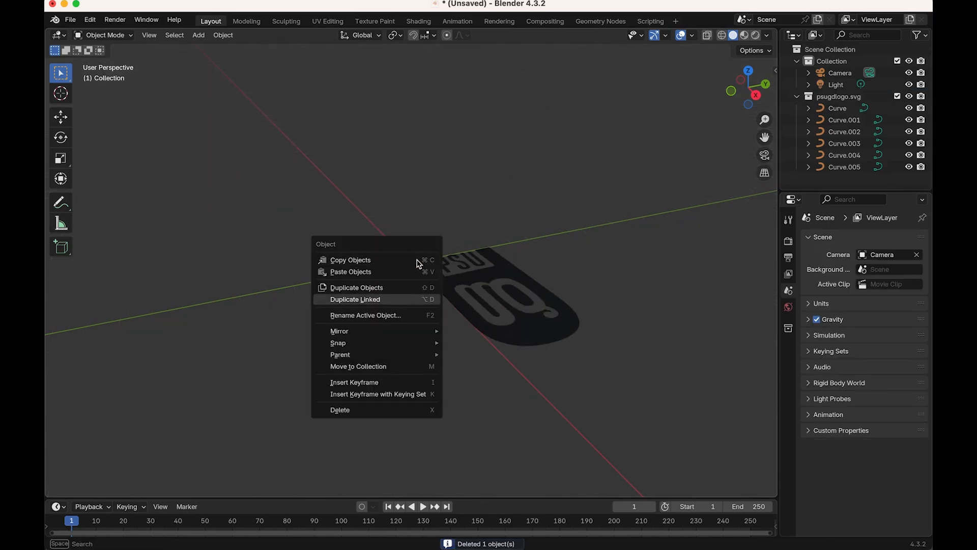
scroll(461, 312, "down", 7)
scroll(462, 314, "up", 4)
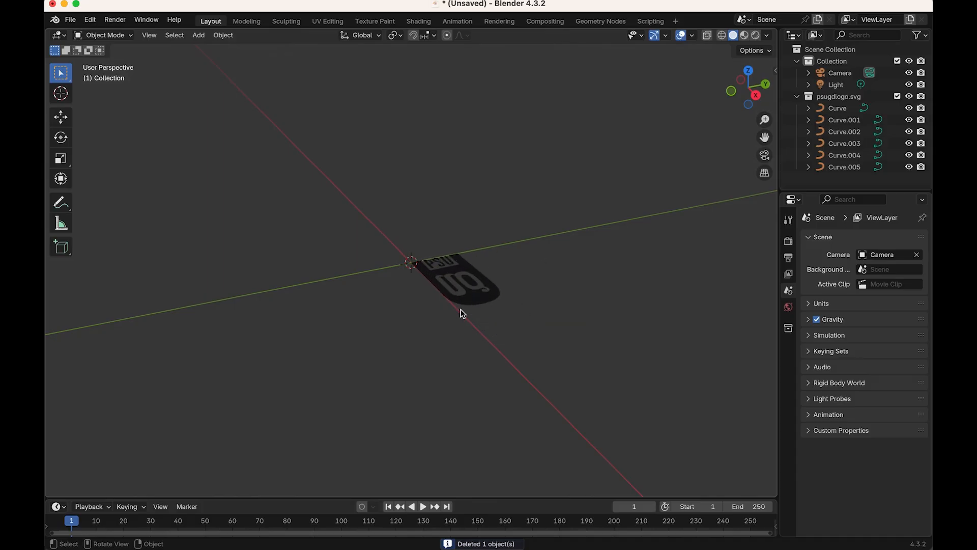
left_click(817, 96)
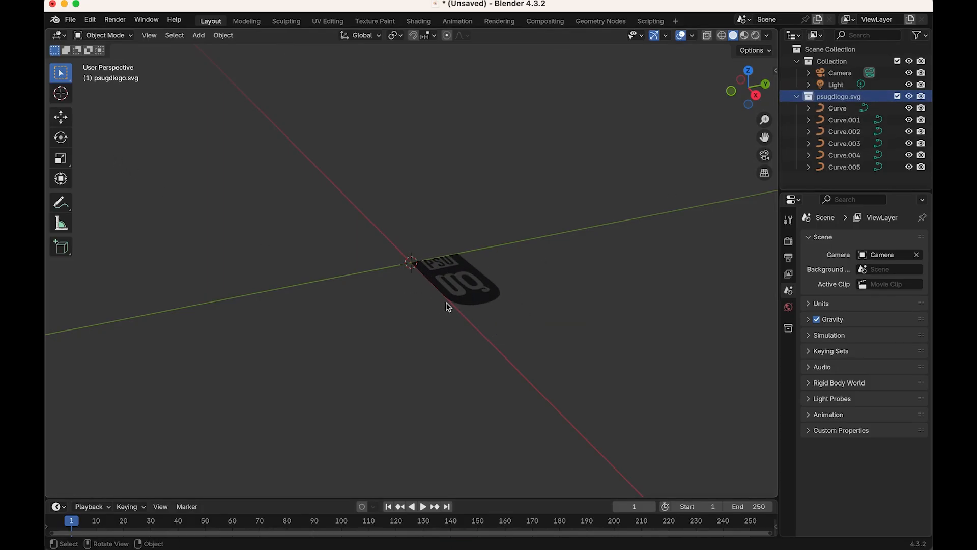
key("w")
left_click(835, 109)
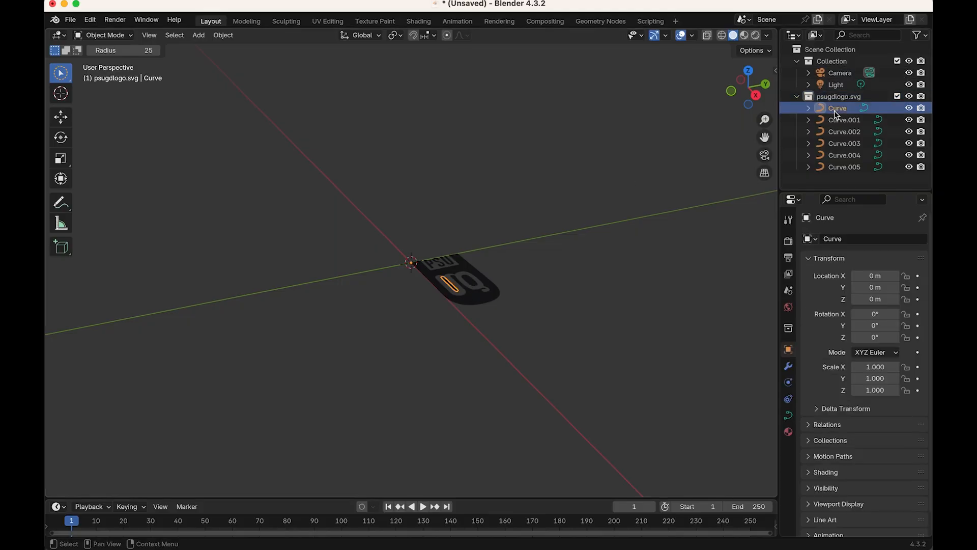
left_click(843, 168, "shift")
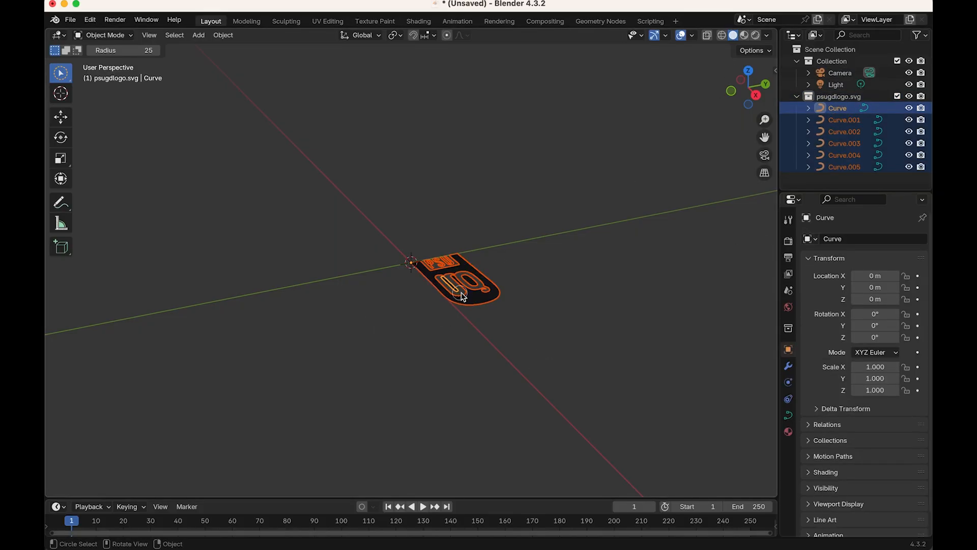
right_click(472, 298)
mouse_move(407, 290)
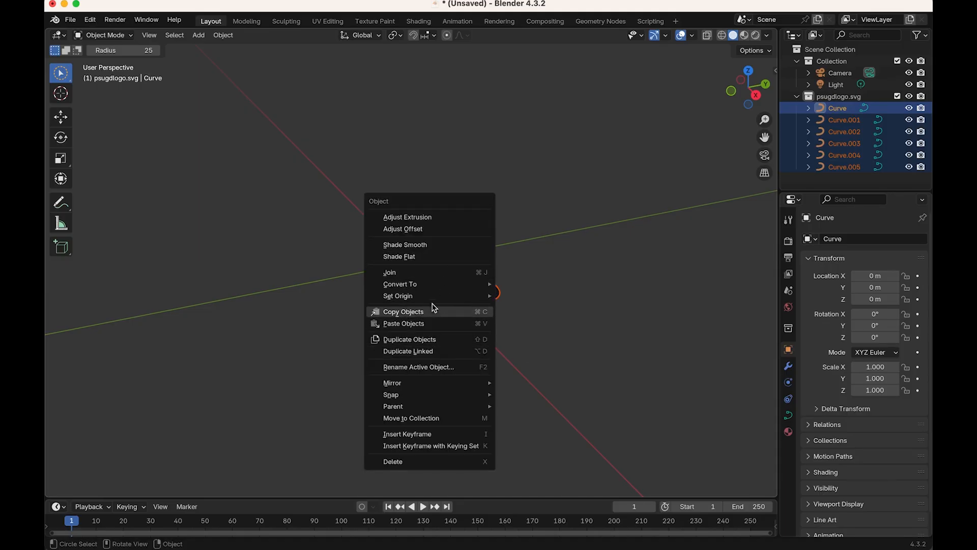
left_click(423, 276)
Step: Scale the joined logo curve up uniformly to about 7.395 and deselect it
key("s")
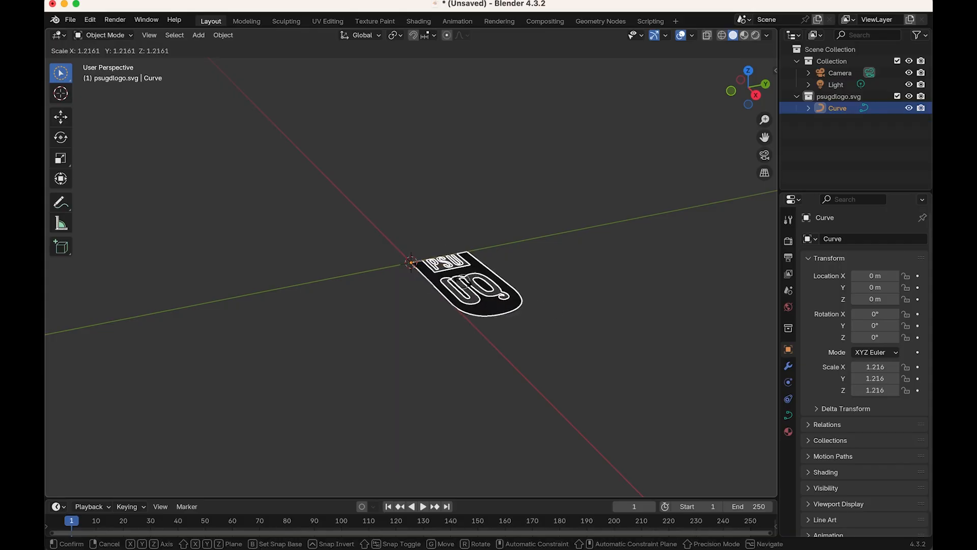
left_click(736, 312)
scroll(536, 377, "down", 7)
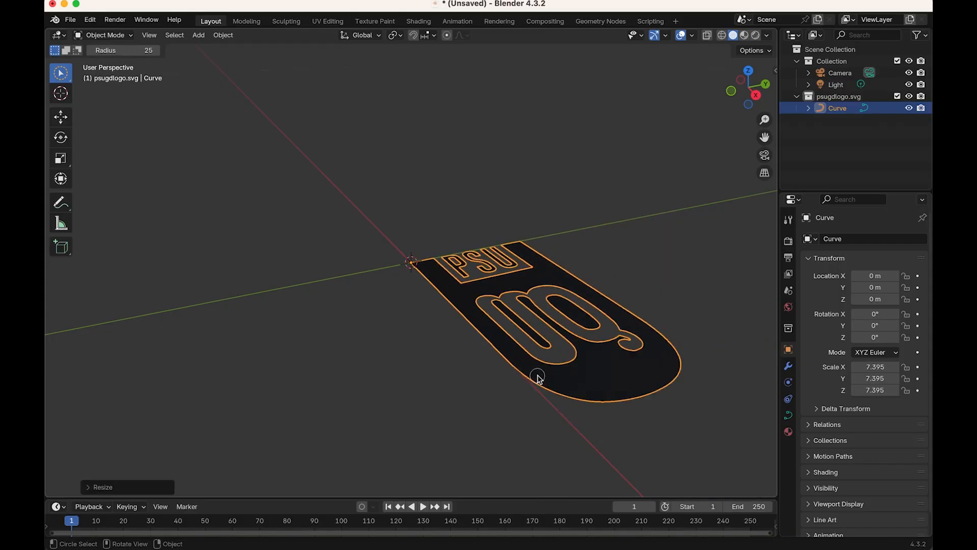
scroll(536, 377, "up", 4)
left_click(536, 377)
Step: Examine the enlarged logo from several angles, including its underside and the corner at the world origin
scroll(398, 406, "up", 5)
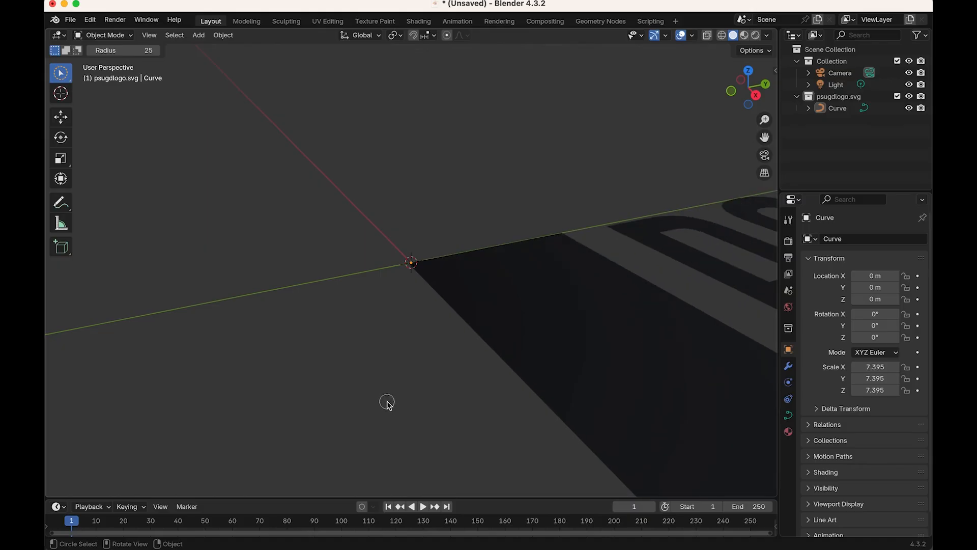
scroll(387, 404, "down", 5)
scroll(377, 404, "up", 8)
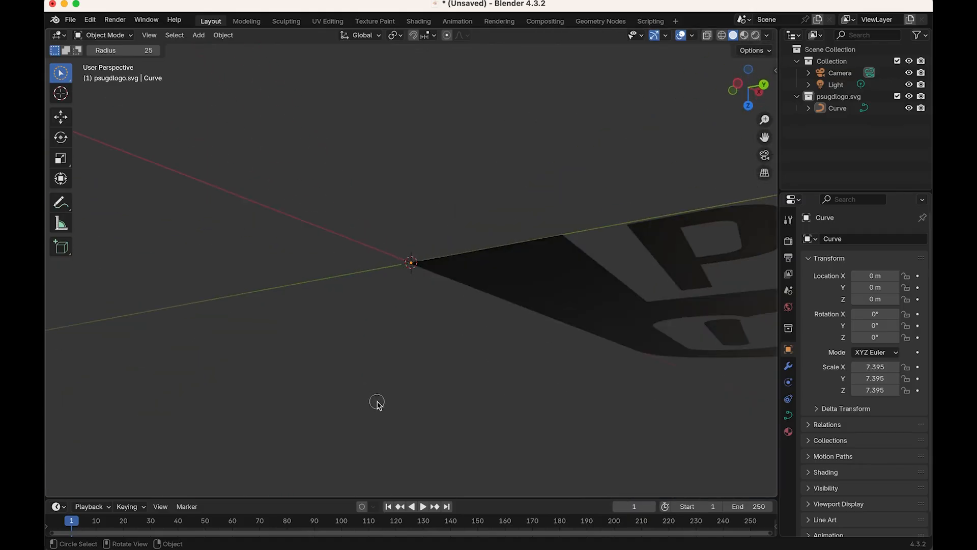
scroll(373, 403, "down", 5)
scroll(277, 422, "down", 2)
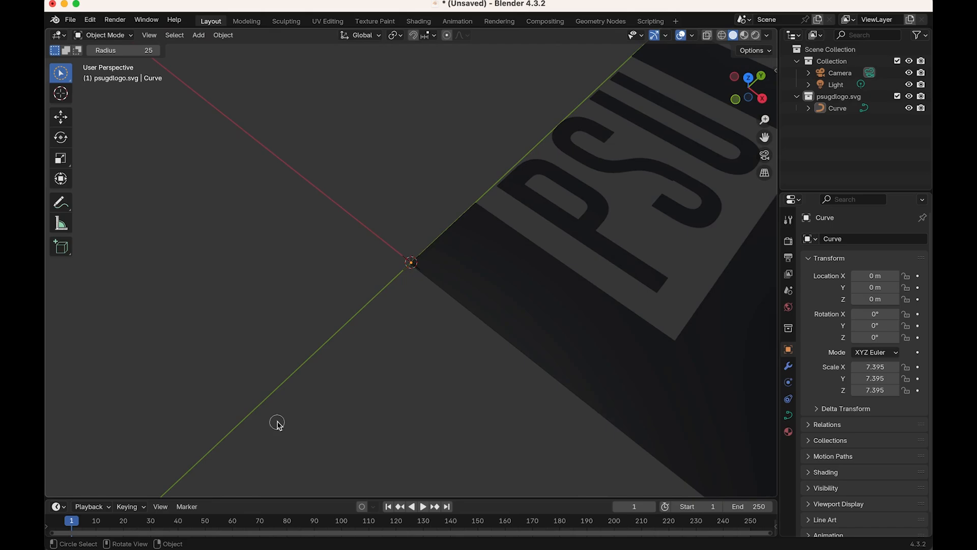
scroll(393, 233, "down", 5)
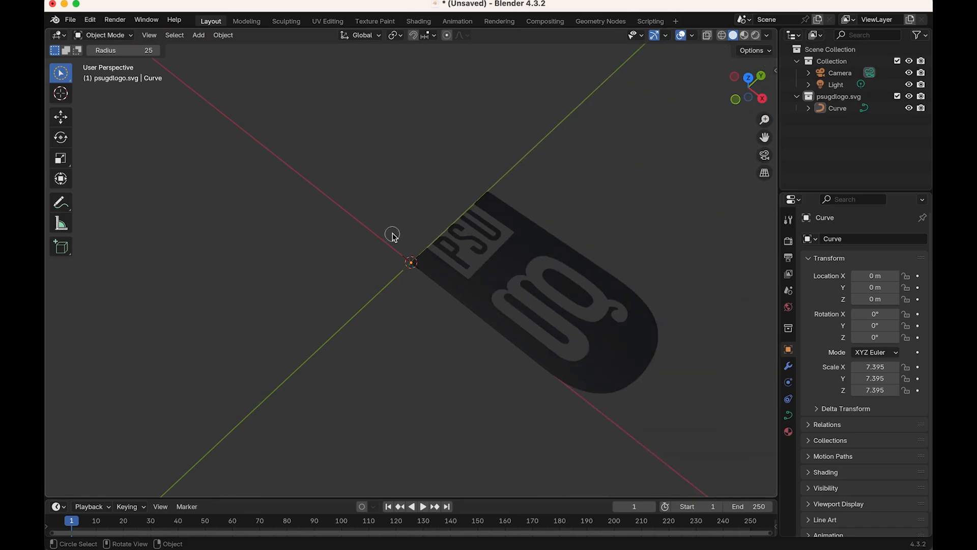
scroll(395, 237, "up", 3)
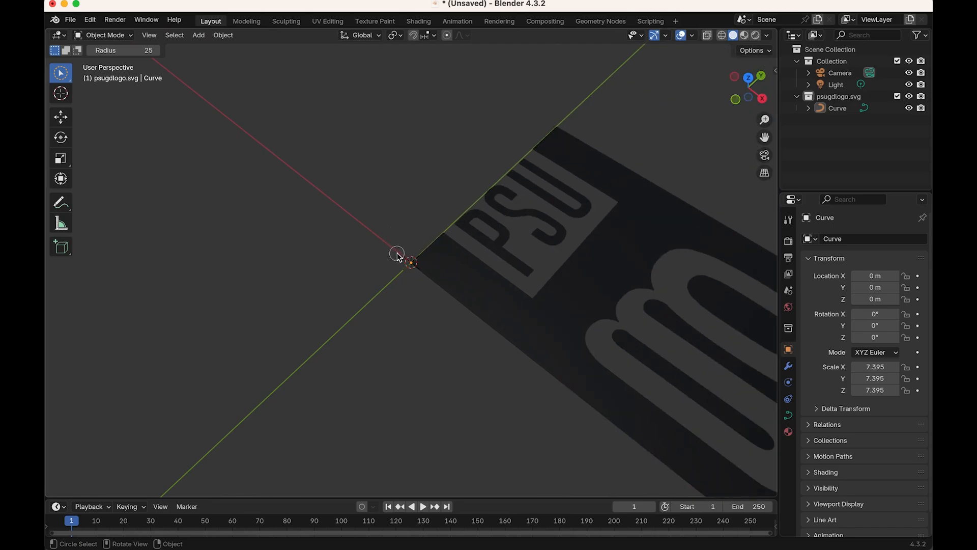
scroll(399, 255, "up", 1)
right_click(399, 255)
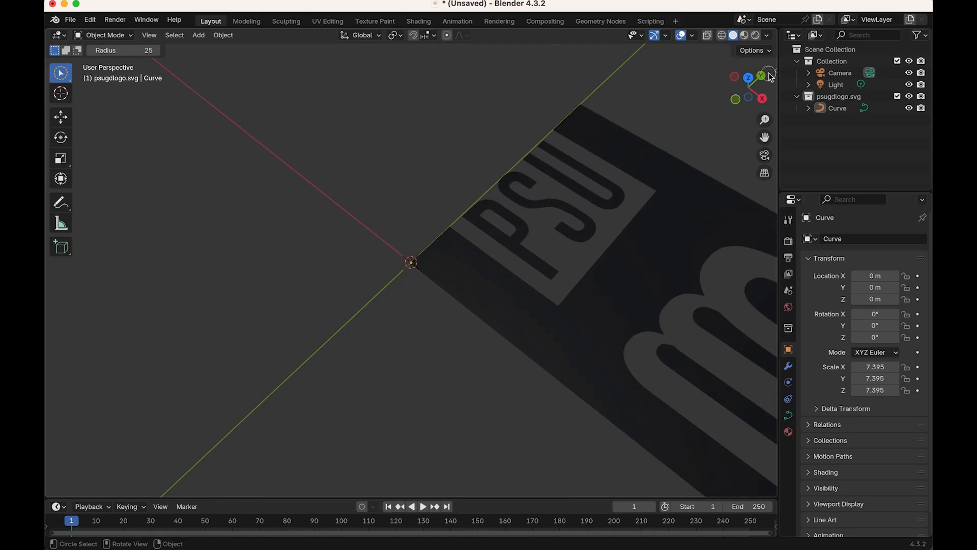
Step: From the top view, scale the logo curve up uniformly to about 16.21, then return to an angled view
left_click(762, 99)
left_click(748, 69)
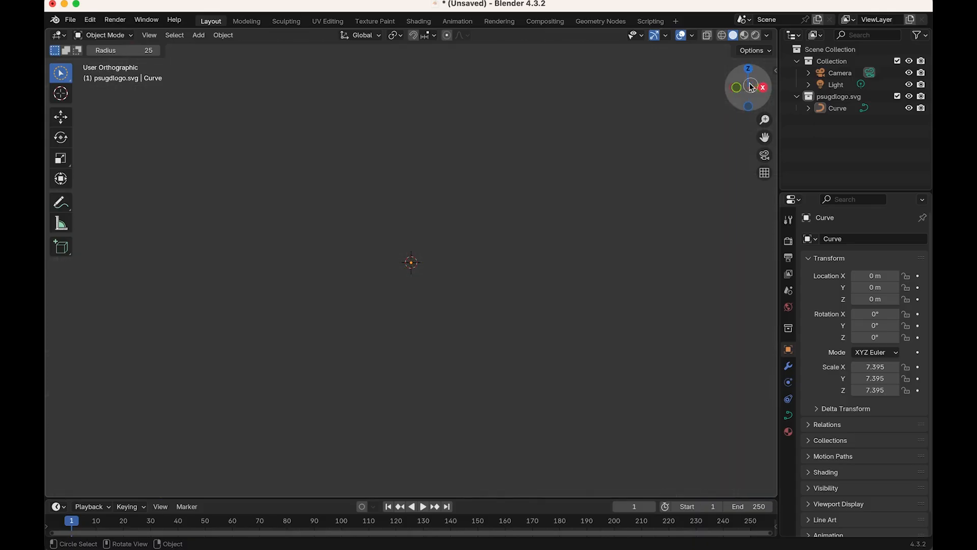
scroll(536, 256, "down", 3)
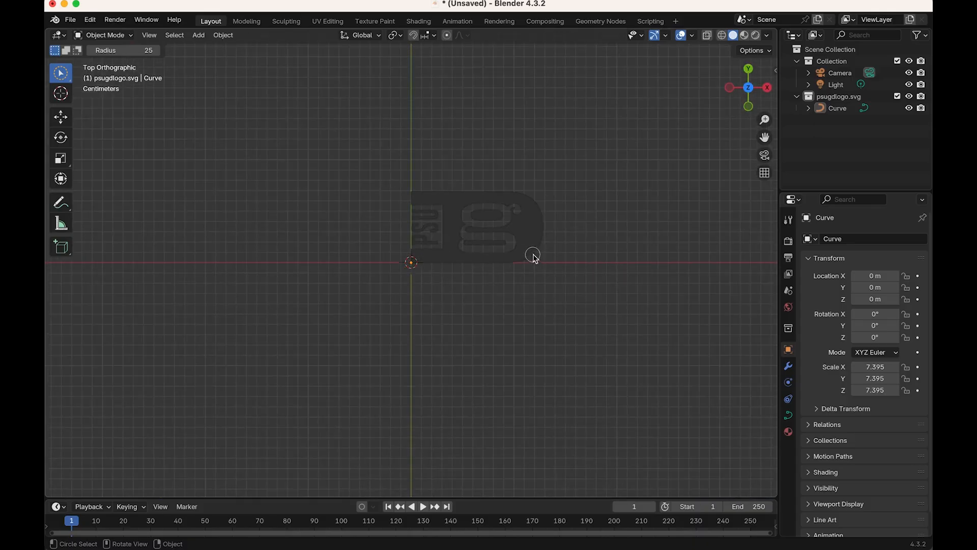
left_click(835, 108)
key("s")
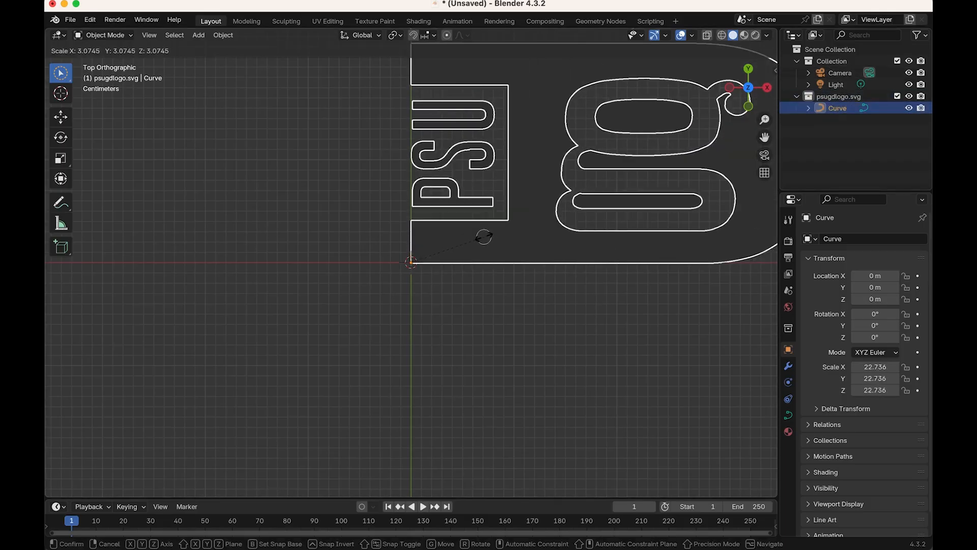
left_click(467, 253)
right_click(502, 298)
middle_click_drag(702, 310, 613, 261)
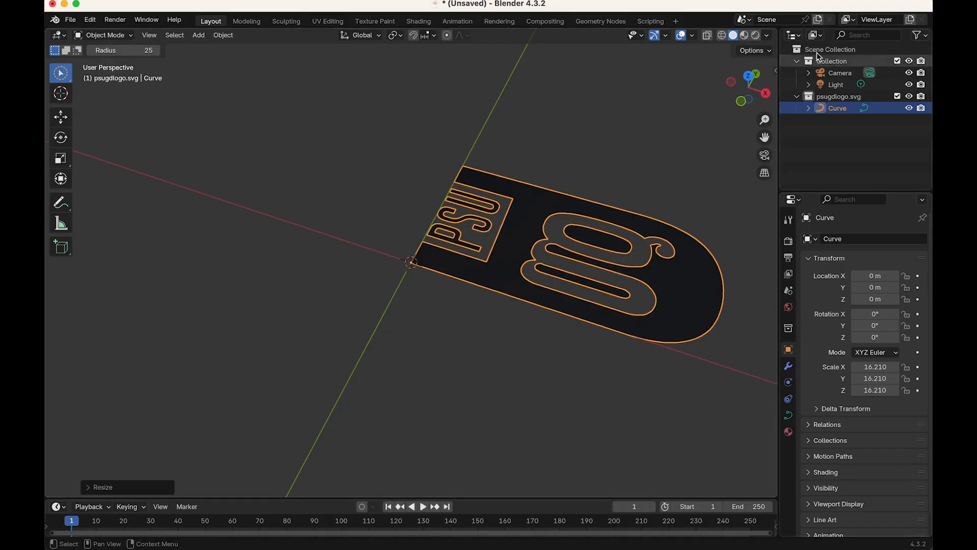
Step: Open the logo curve's data properties and expand its Geometry settings
scroll(853, 504, "down", 1)
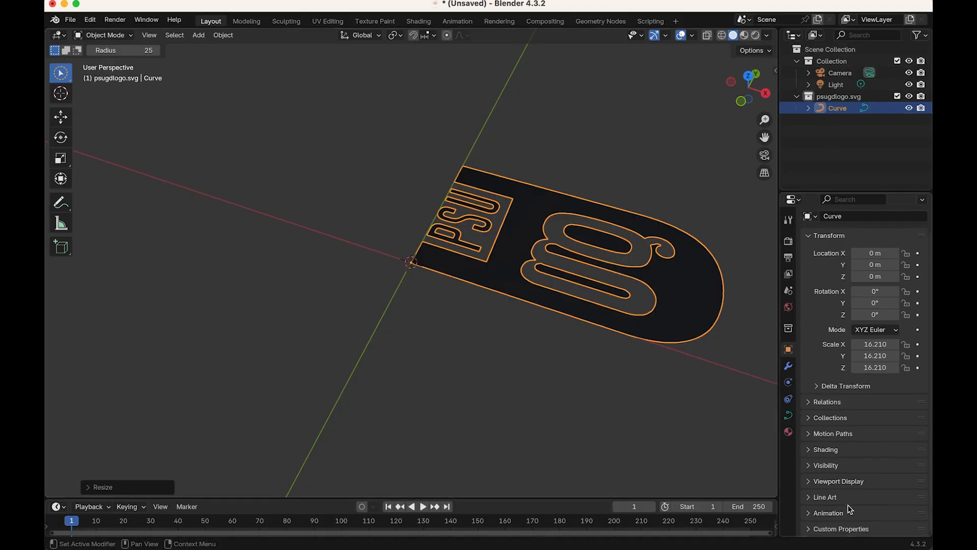
left_click(788, 367)
left_click(790, 384)
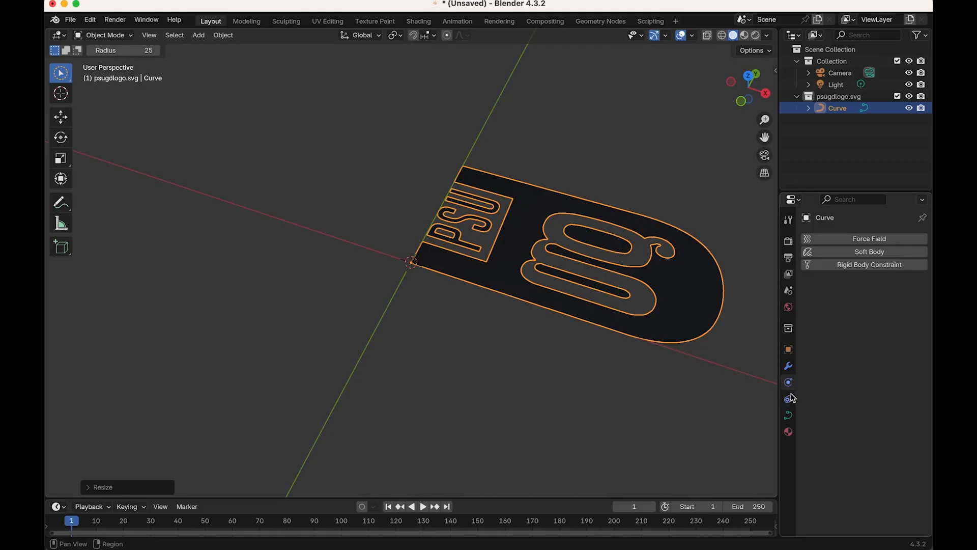
left_click(789, 400)
left_click(789, 415)
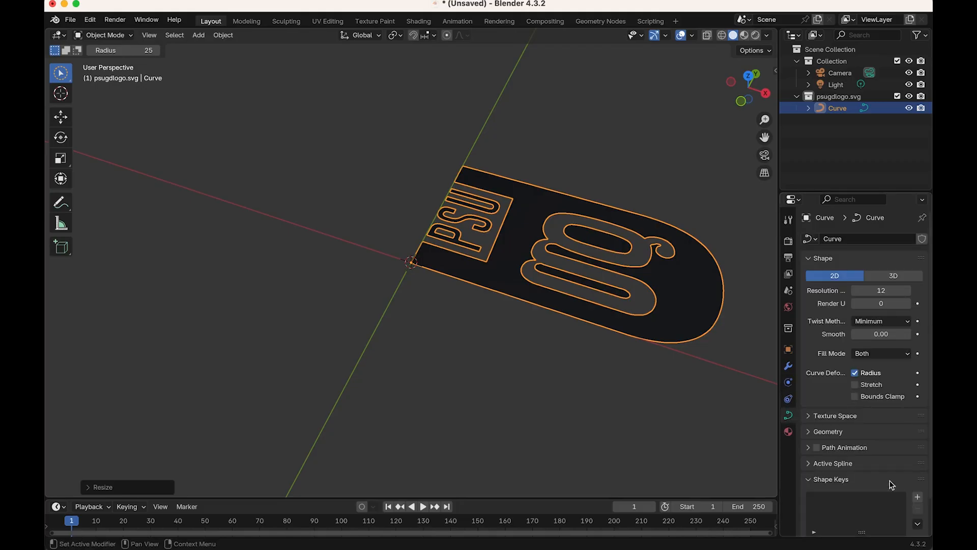
scroll(829, 487, "down", 2)
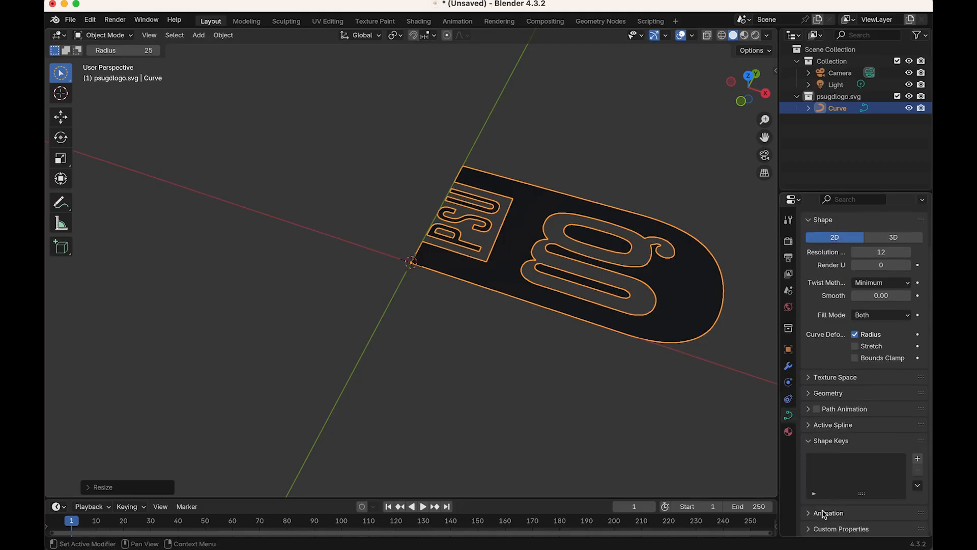
left_click(812, 442)
left_click(810, 432)
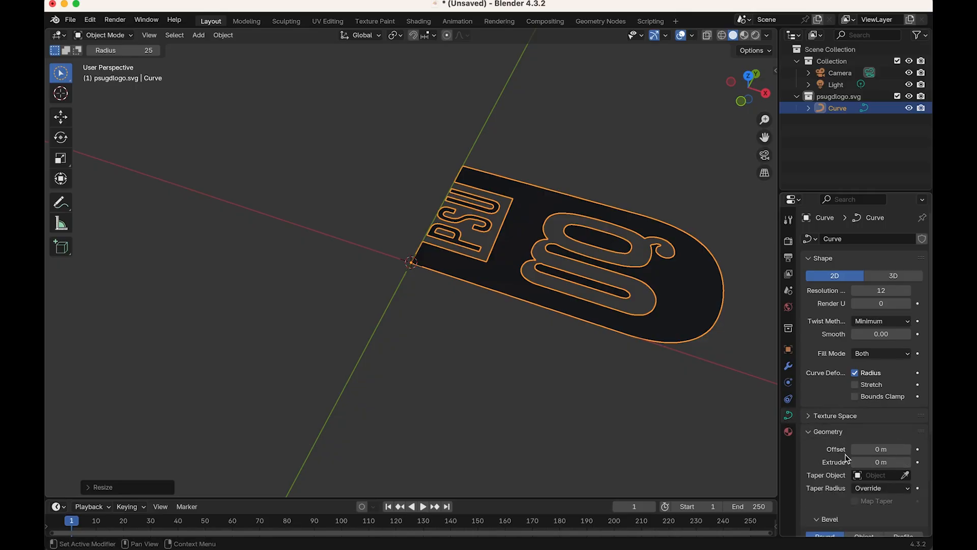
Step: Try extruding the logo curve by 0.1 m and then by 0.01 m
left_click(869, 462)
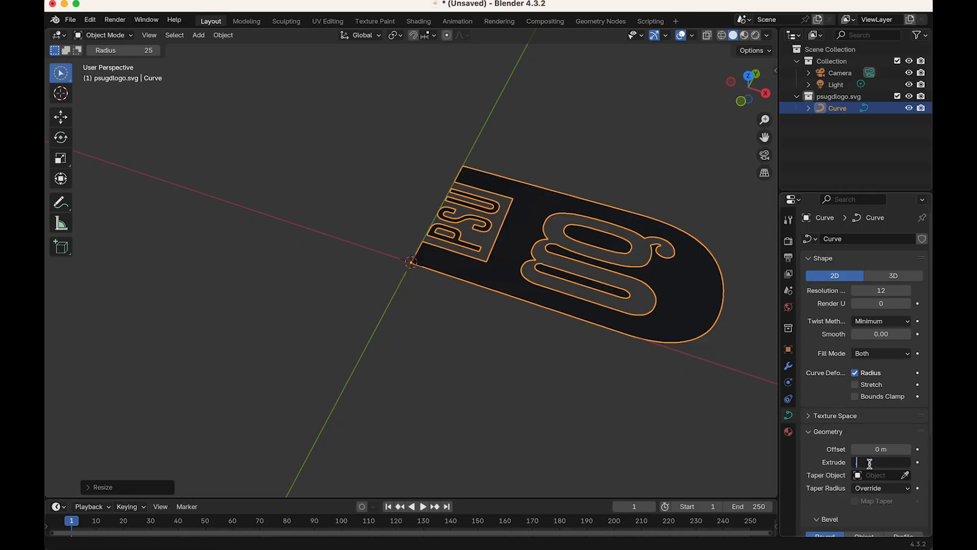
key("Return")
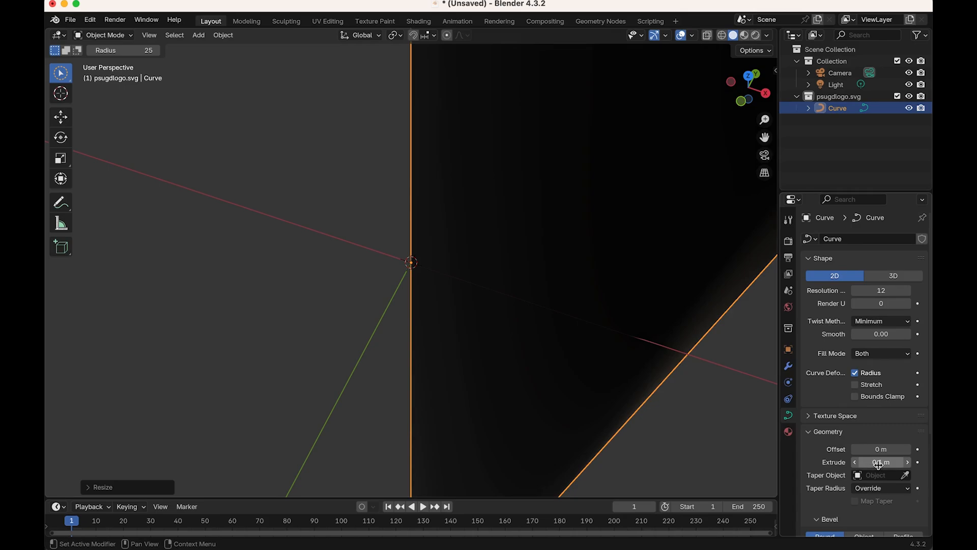
left_click(878, 463)
type("0.01")
key("Return")
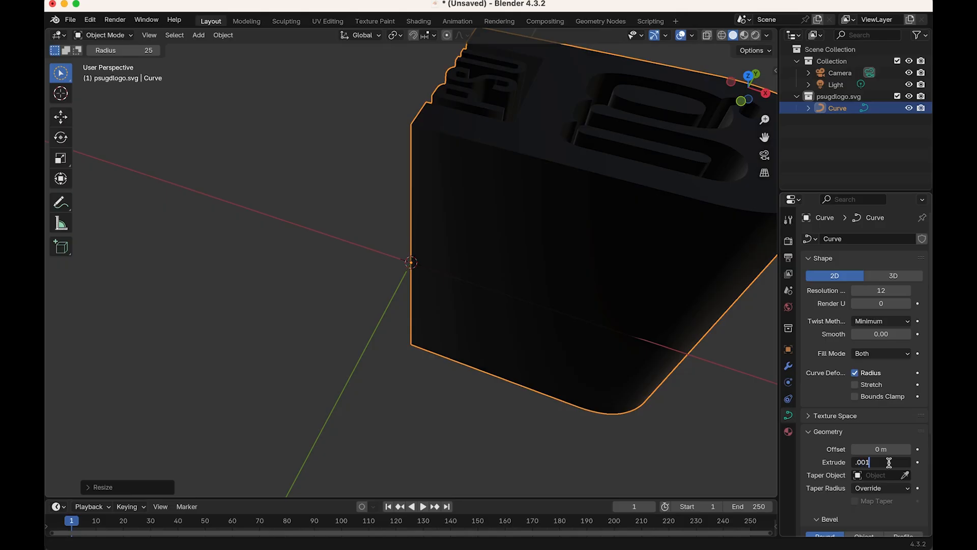
Step: Set the logo curve's extrusion to 0.001 m
key("Return")
right_click(563, 292)
mouse_move(458, 367)
middle_mouse_down()
mouse_move(451, 307)
mouse_move(386, 373)
mouse_move(462, 360)
mouse_move(469, 376)
middle_mouse_up()
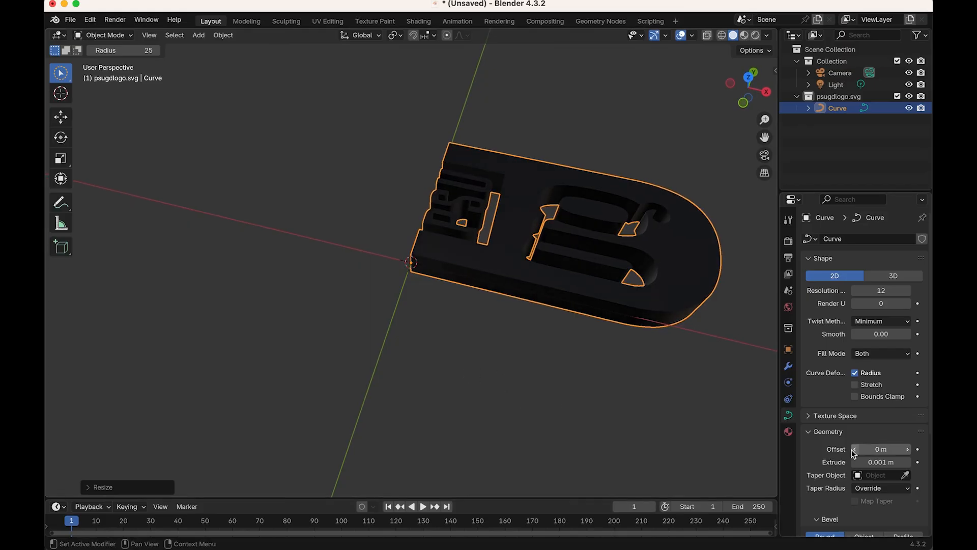
Step: Give the logo curve a round bevel with a depth of 0.0001 m, then deselect it and inspect the edges
scroll(817, 456, "down", 3)
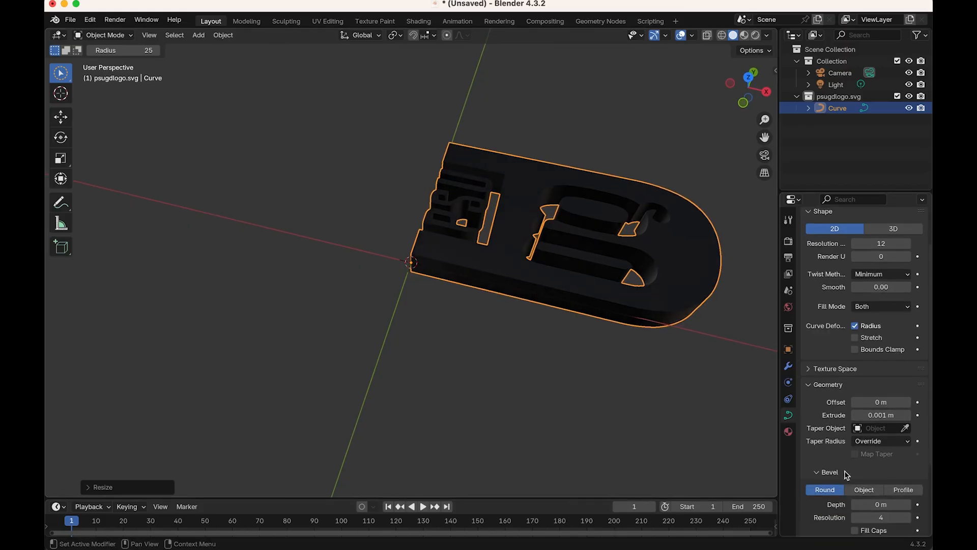
scroll(835, 519, "down", 3)
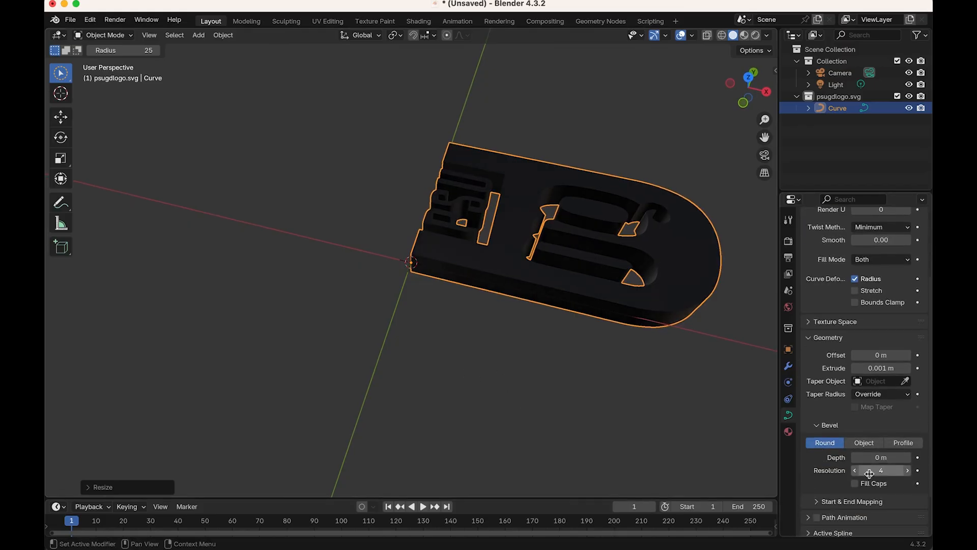
left_click(880, 460)
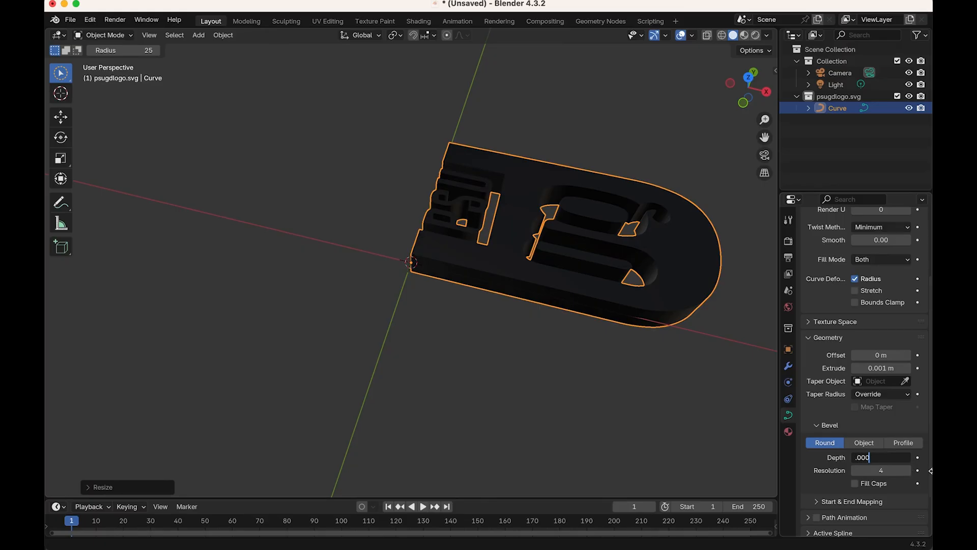
key("Return")
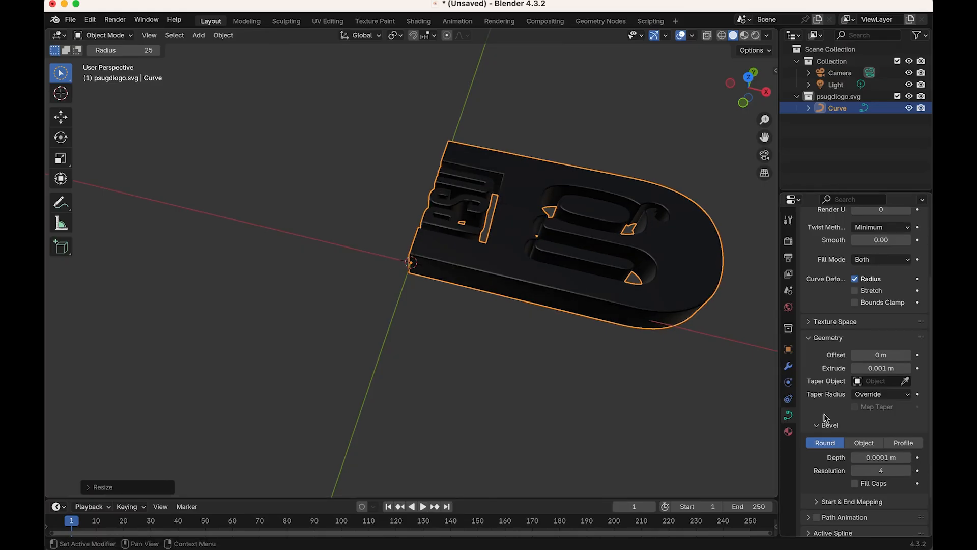
scroll(514, 279, "up", 1)
left_click(517, 327)
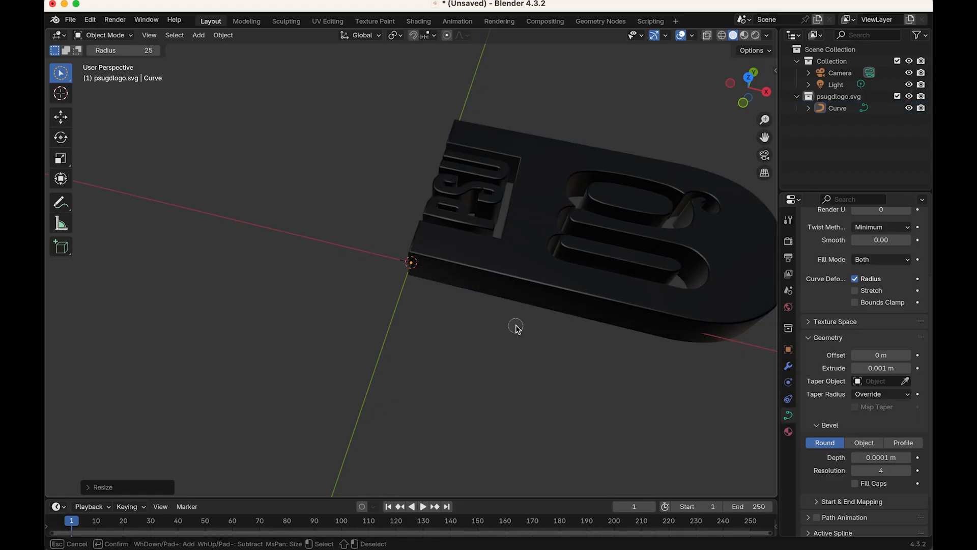
middle_click_drag(517, 323, 510, 350)
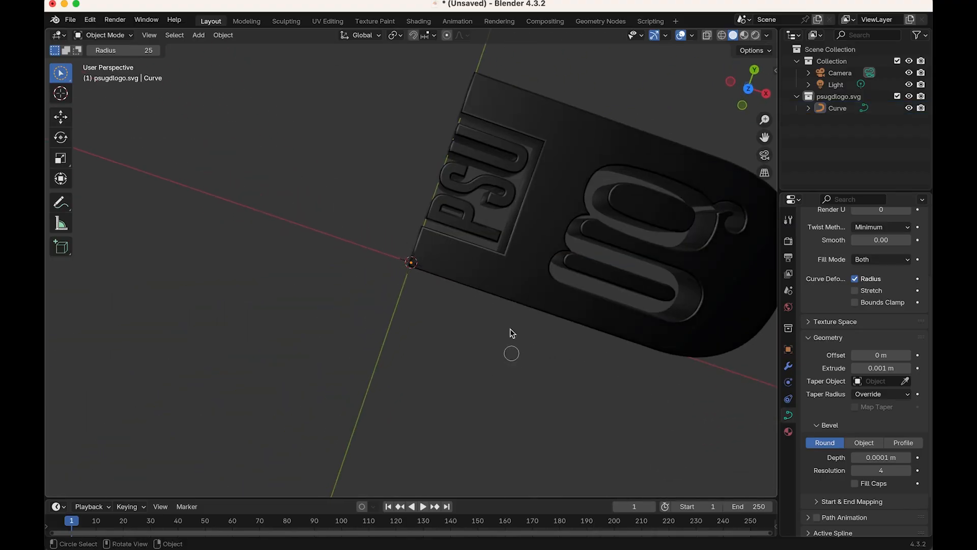
scroll(517, 170, "up", 5)
scroll(518, 147, "down", 8)
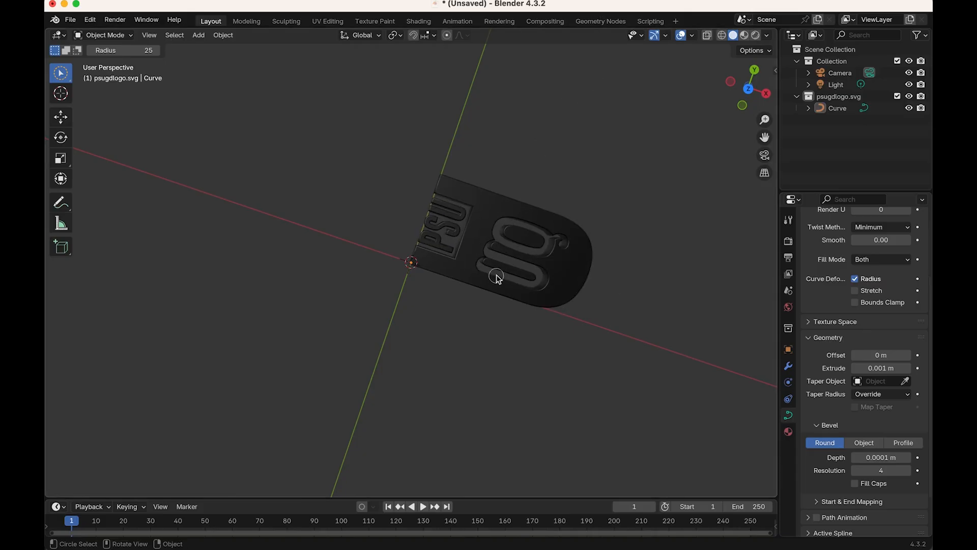
scroll(434, 298, "down", 1)
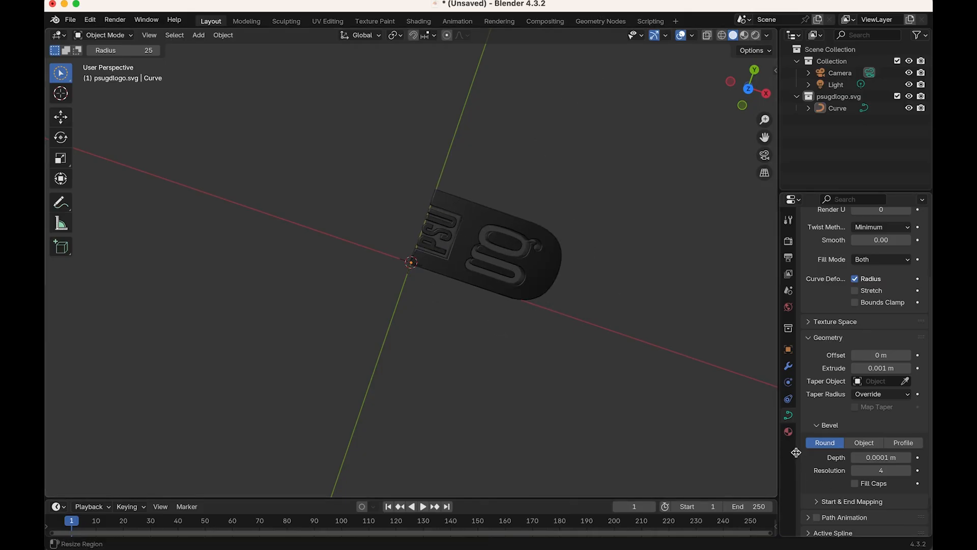
Step: Change the logo material's base color to a light blue
left_click(788, 433)
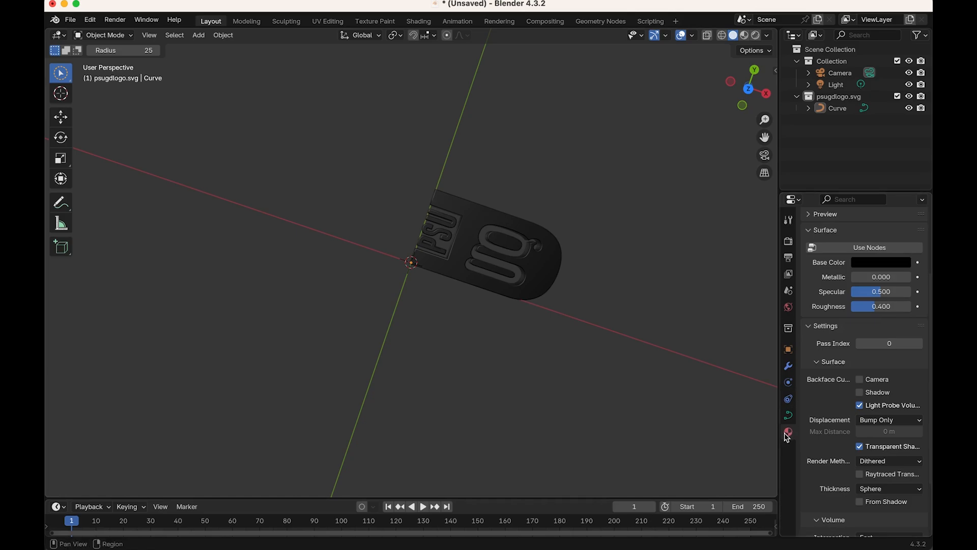
left_click(889, 262)
left_click_drag(902, 109, 901, 74)
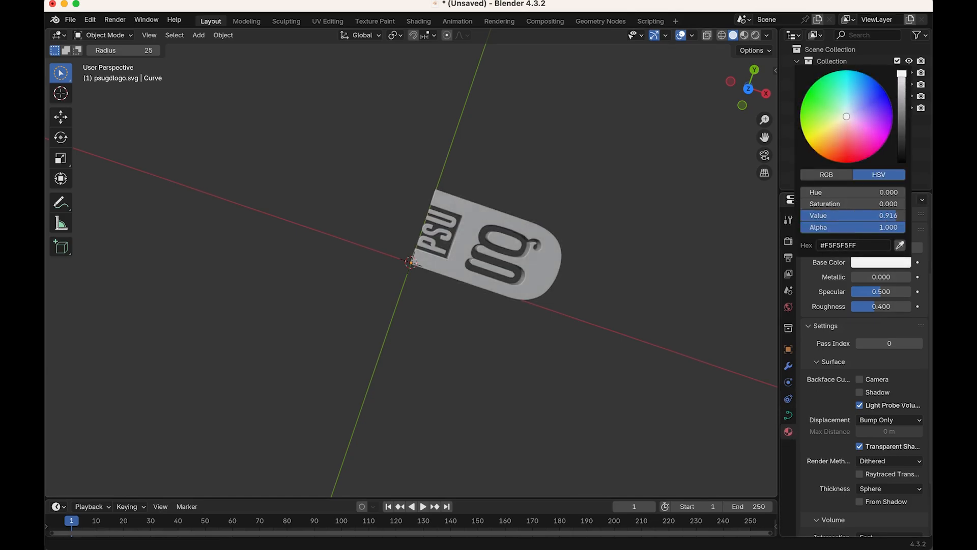
left_click_drag(847, 114, 851, 105)
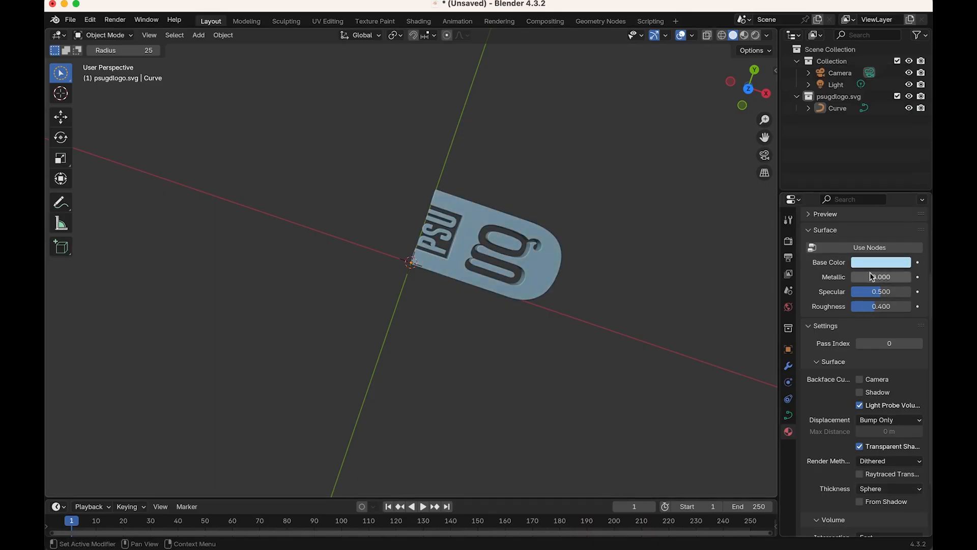
Step: Make the logo material fully metallic at 1.000 with a roughness of 0.260
left_click_drag(874, 278, 911, 278)
mouse_move(874, 306)
left_mouse_down()
mouse_move(853, 310)
mouse_move(860, 306)
left_mouse_up()
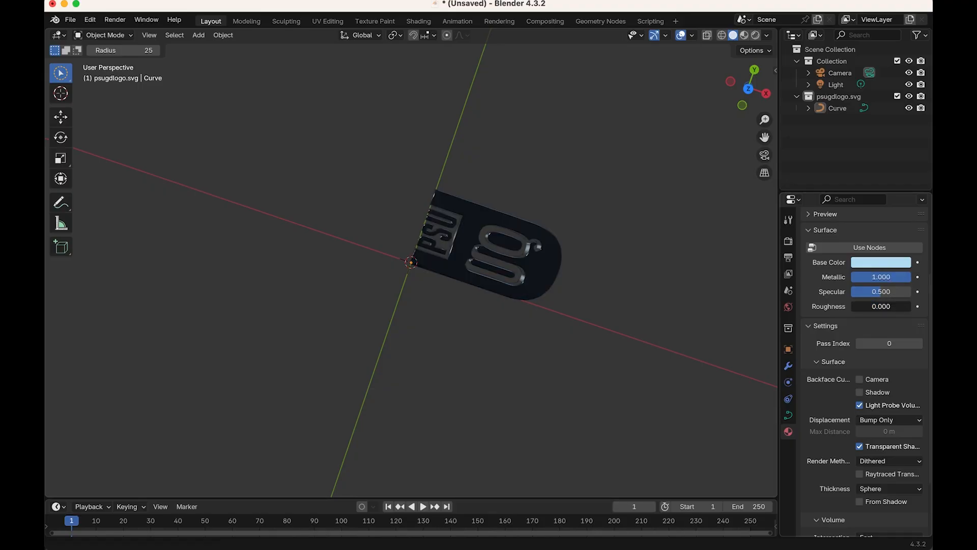
key("Return")
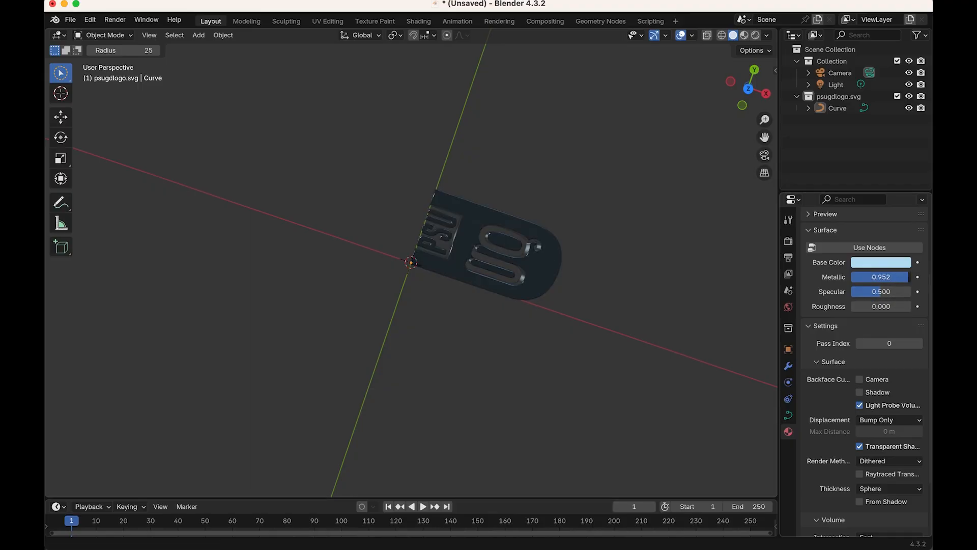
left_click_drag(853, 307, 869, 307)
middle_click_drag(530, 333, 509, 325)
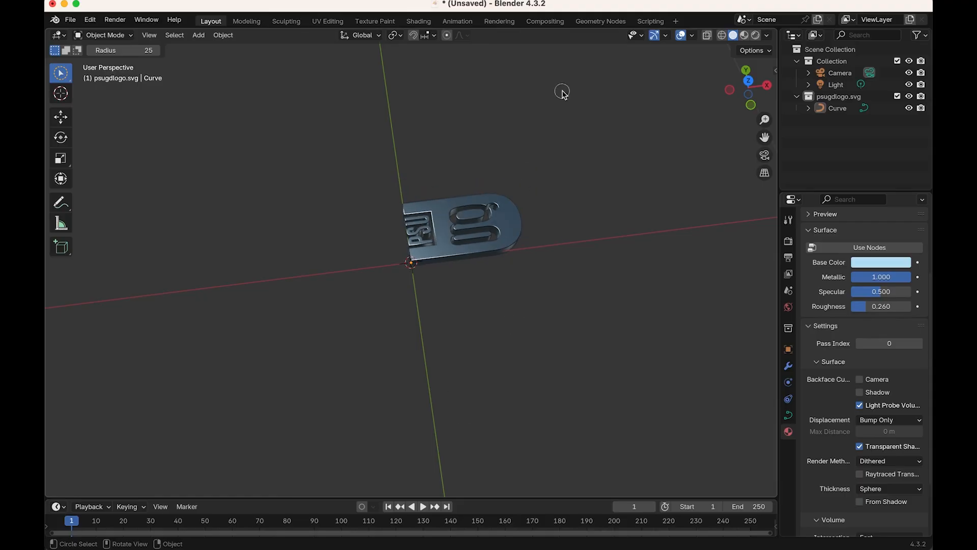
Step: Compare the logo in wireframe and material preview shading, leaving the viewport in material preview
left_click(744, 36)
mouse_move(502, 330)
middle_mouse_down()
mouse_move(445, 275)
mouse_move(379, 279)
mouse_move(387, 274)
middle_mouse_up()
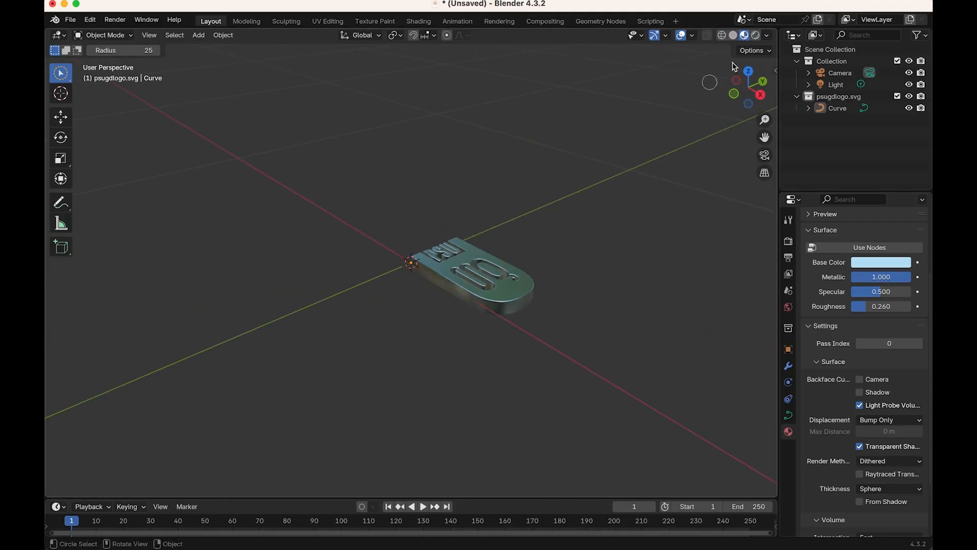
left_click(726, 35)
scroll(483, 354, "up", 6)
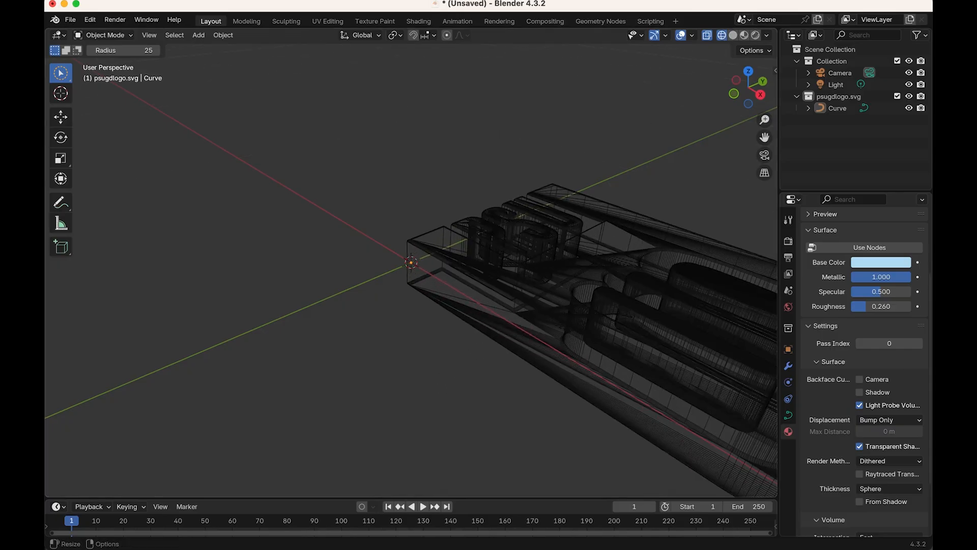
left_click(733, 35)
left_click(744, 35)
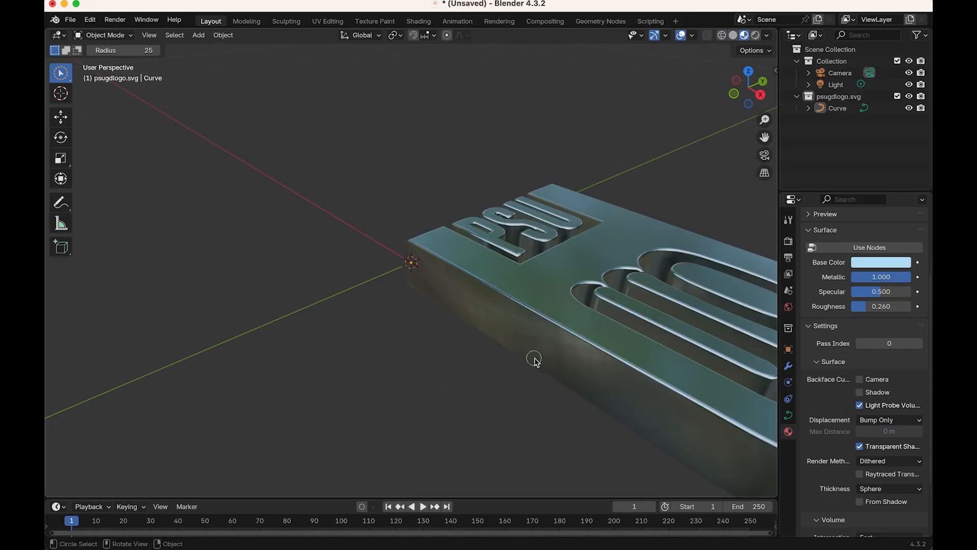
scroll(535, 352, "down", 4)
middle_click_drag(498, 397, 489, 391)
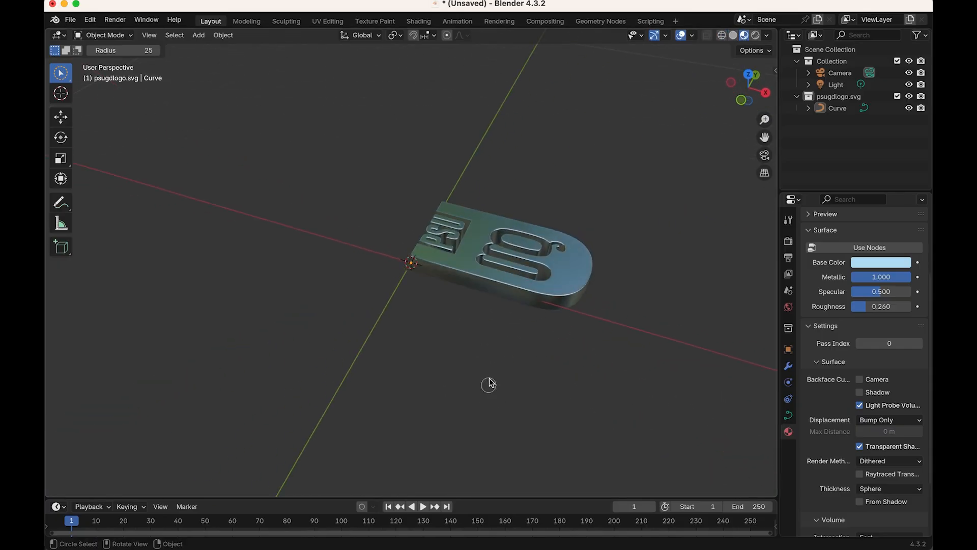
scroll(476, 293, "down", 4)
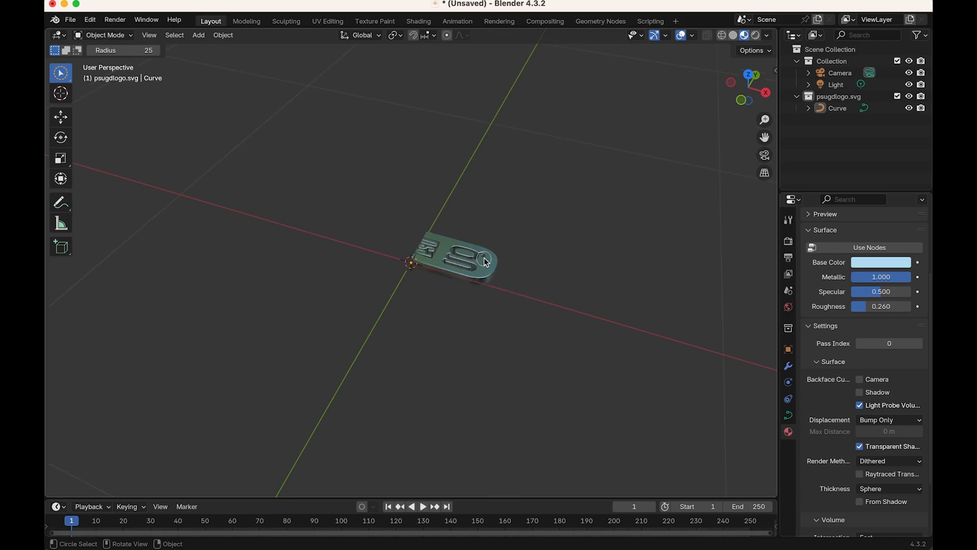
Step: Set the animation's end frame to 90 and fit the timeline more closely to that range
scroll(467, 237, "up", 2)
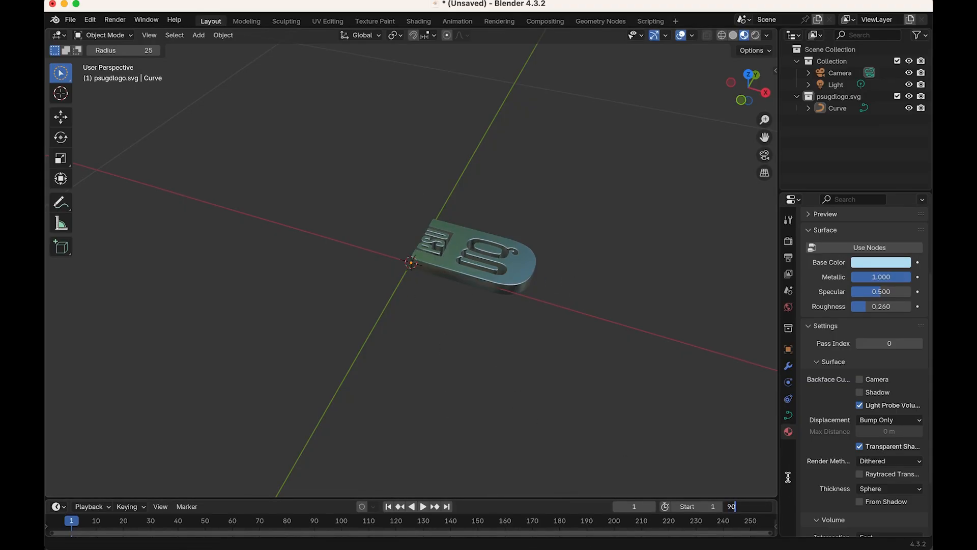
key("Return")
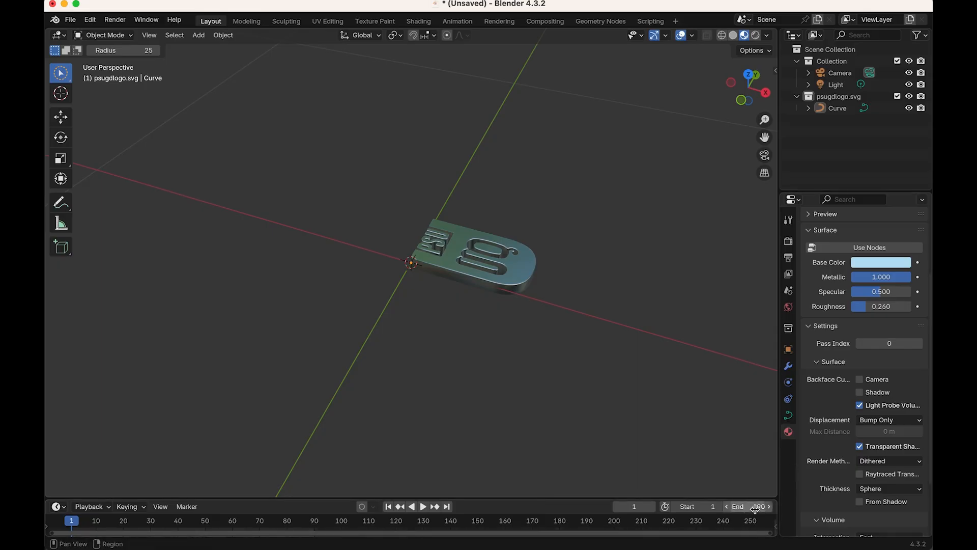
left_click_drag(769, 533, 484, 539)
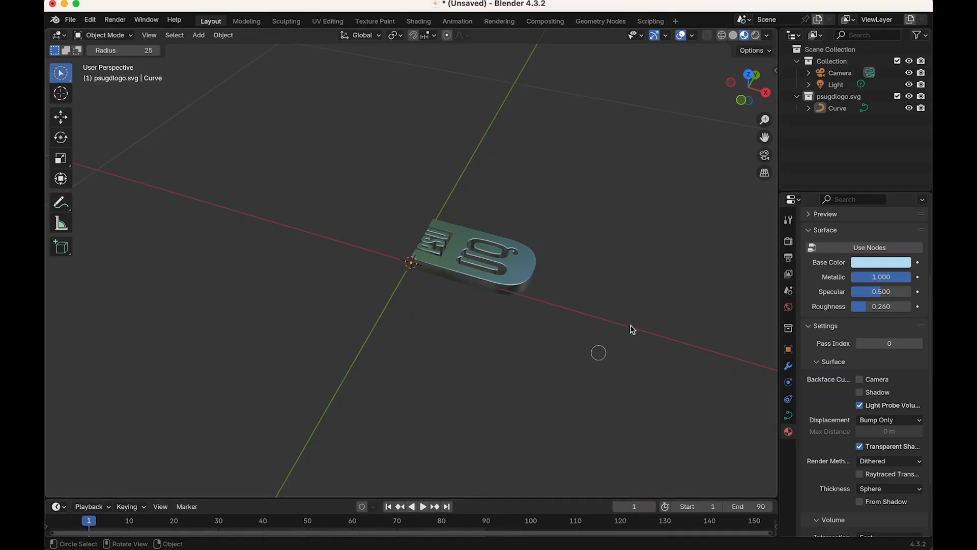
Step: Select the logo curve and view it close up
left_click(831, 109)
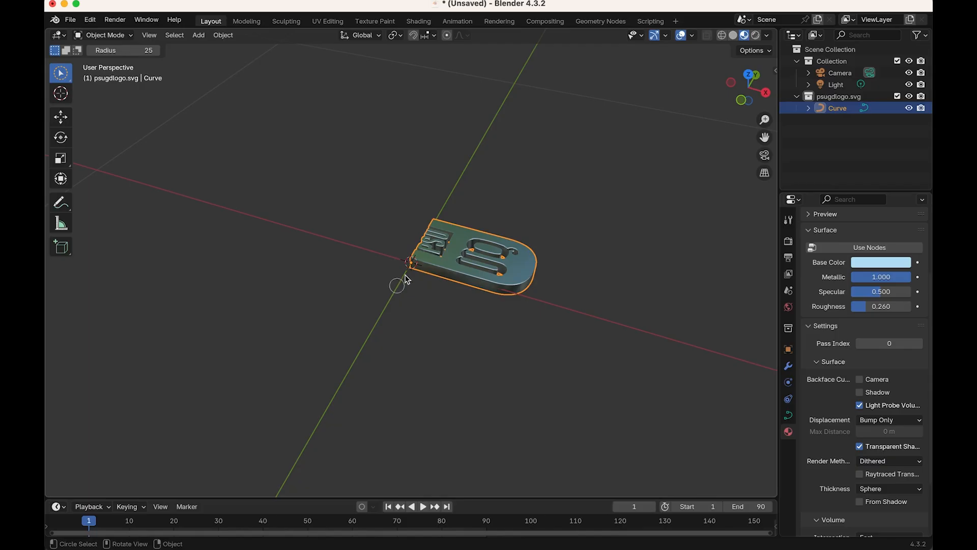
scroll(441, 295, "up", 3)
scroll(441, 296, "down", 1)
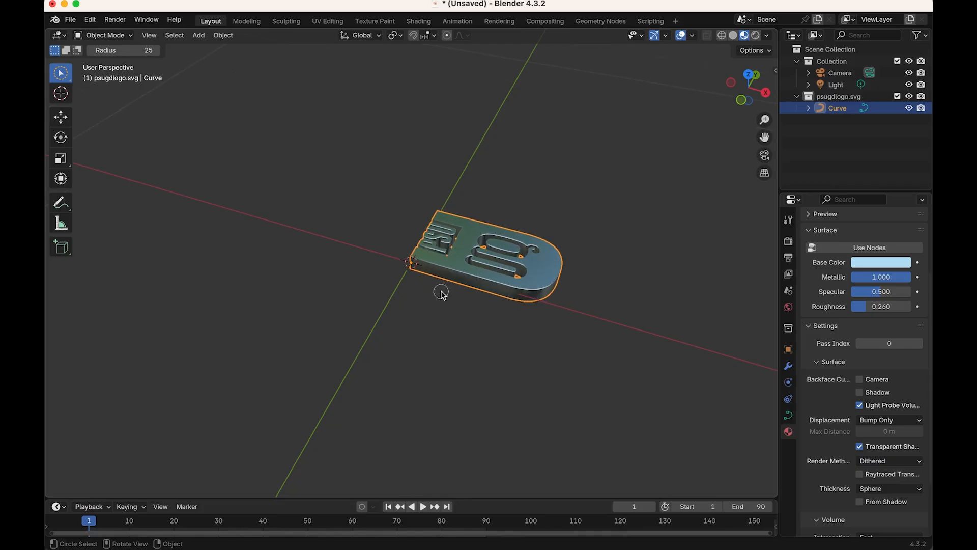
scroll(442, 294, "up", 3)
scroll(443, 293, "up", 1)
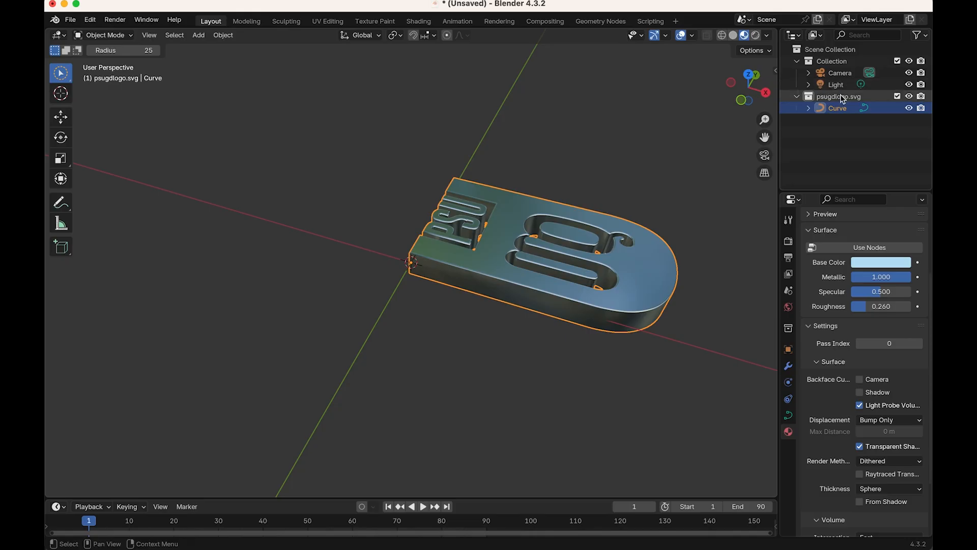
Step: Try rotating the logo curve freely about its corner origin, then undo the rotation
key("r")
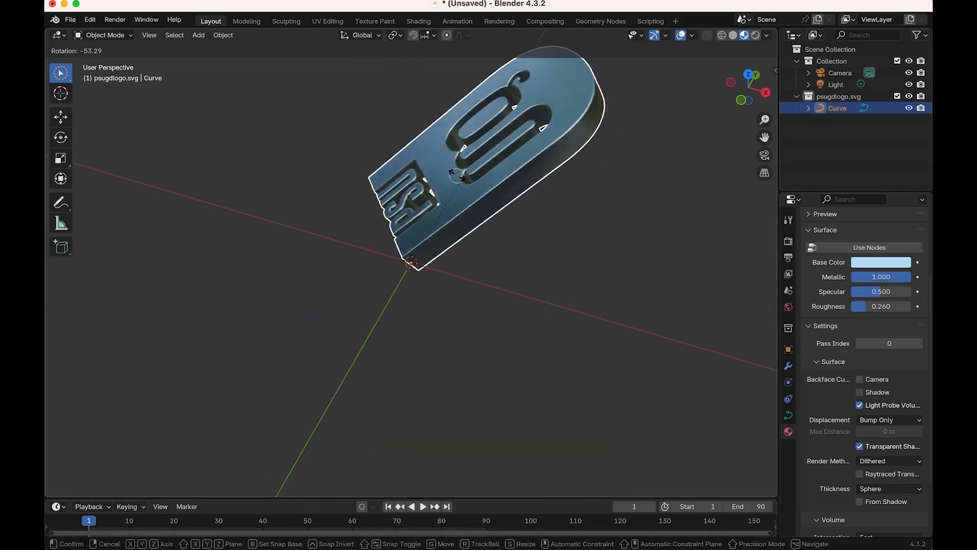
left_click(559, 340)
key("super+z")
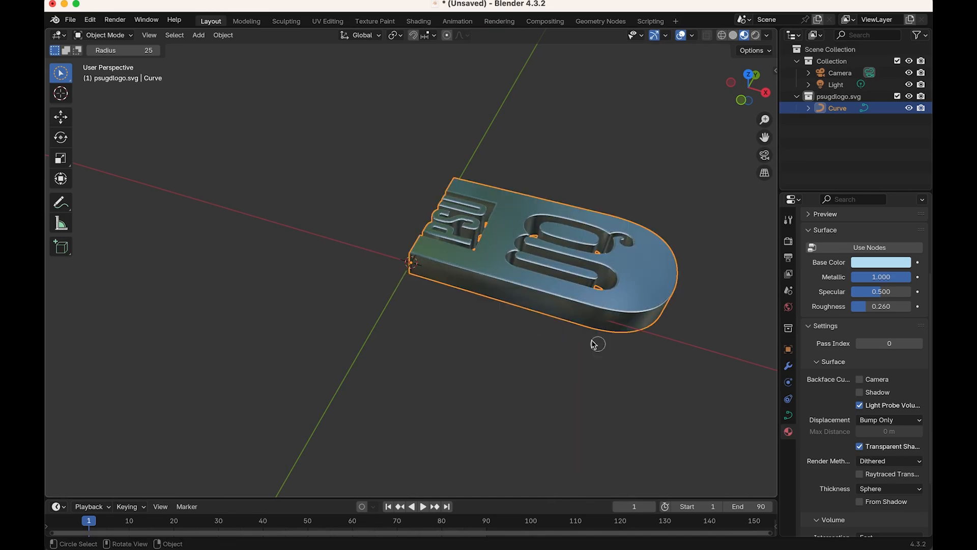
Step: Set the logo curve's origin to its center of mass (surface)
right_click(501, 246)
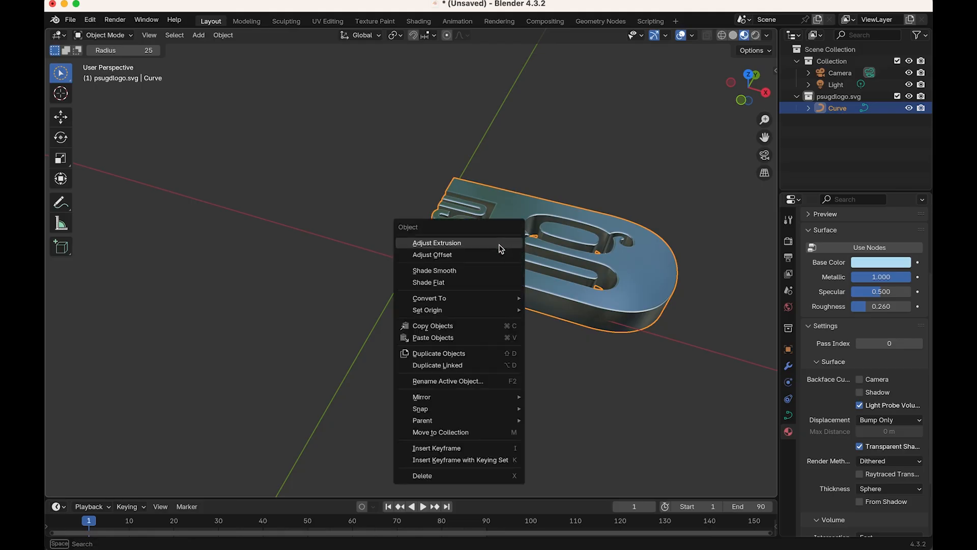
mouse_move(482, 309)
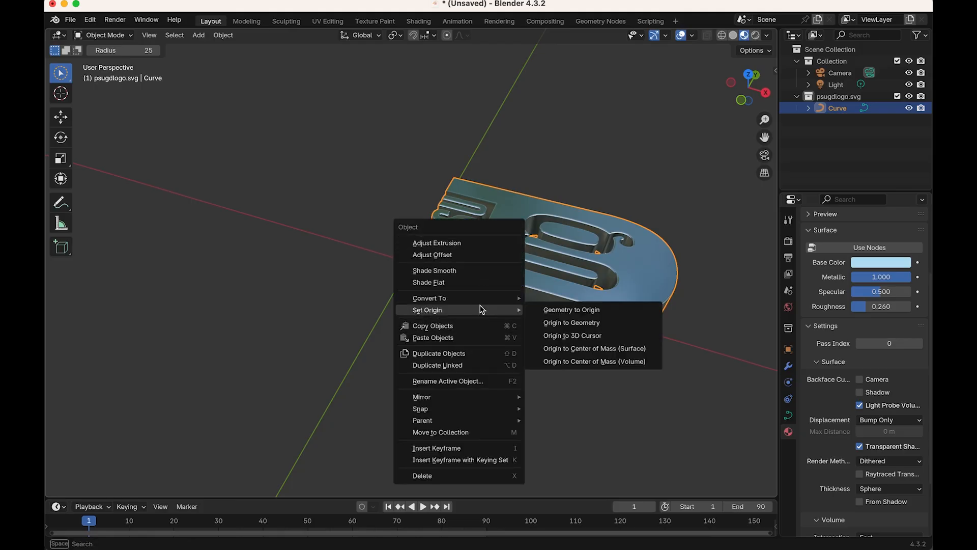
left_click(606, 351)
Step: Try rotating the logo curve freely about its centered origin, then undo the rotation
key("r")
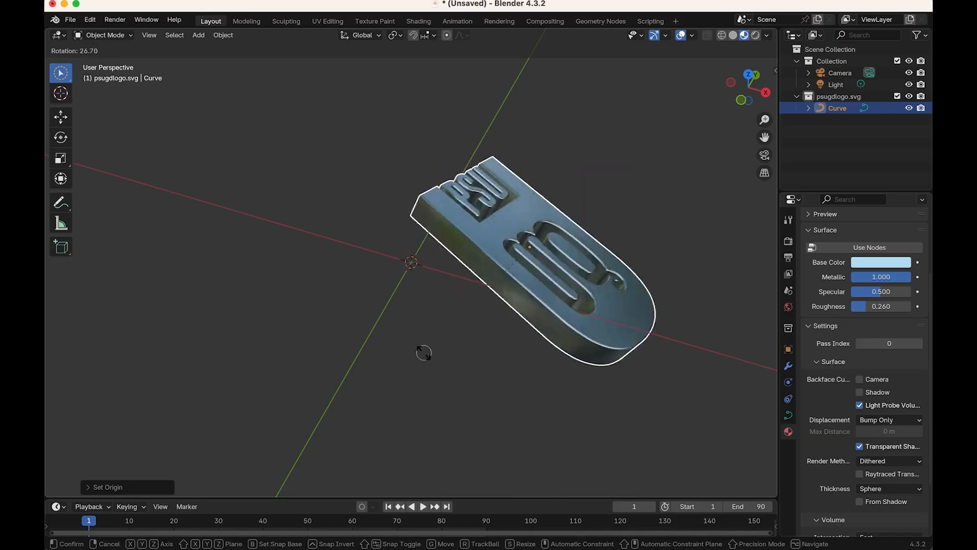
left_click(531, 249)
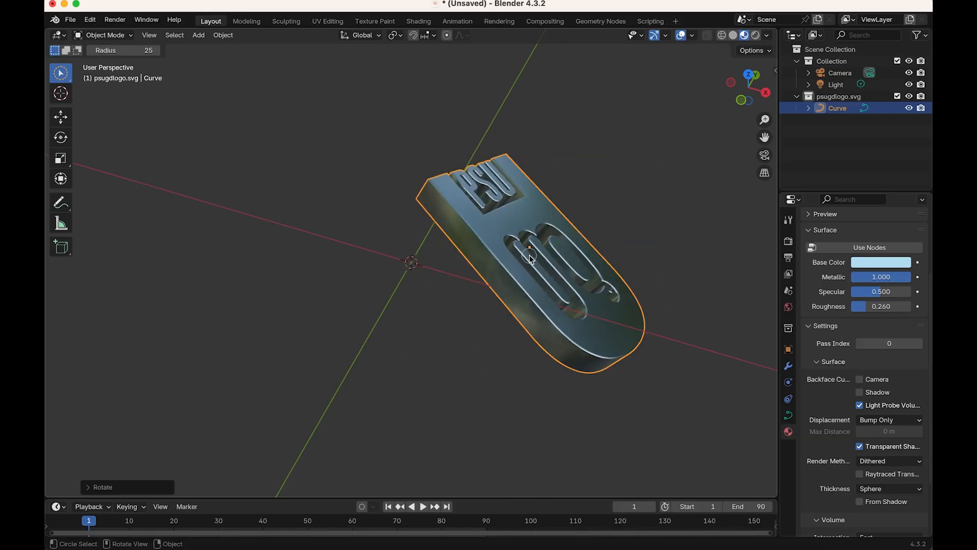
key("super+z")
right_click(415, 264)
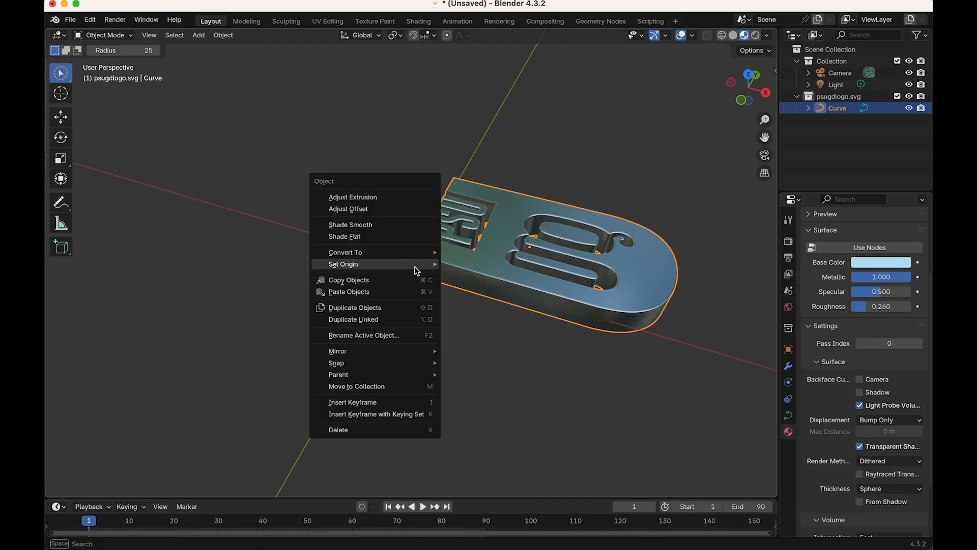
left_click(507, 375)
left_click(421, 280)
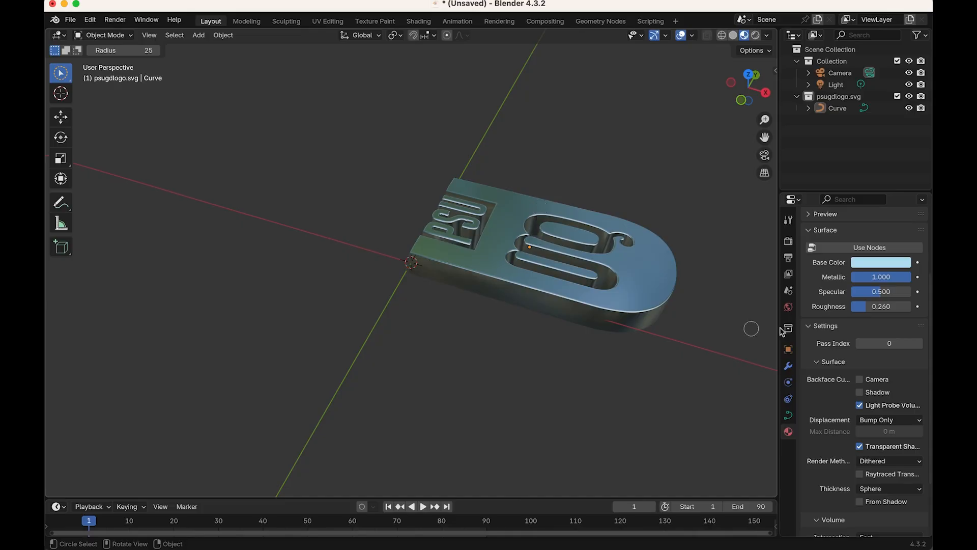
Step: Select the logo curve and open its object transform properties
left_click(835, 109)
left_click(788, 220)
left_click(788, 257)
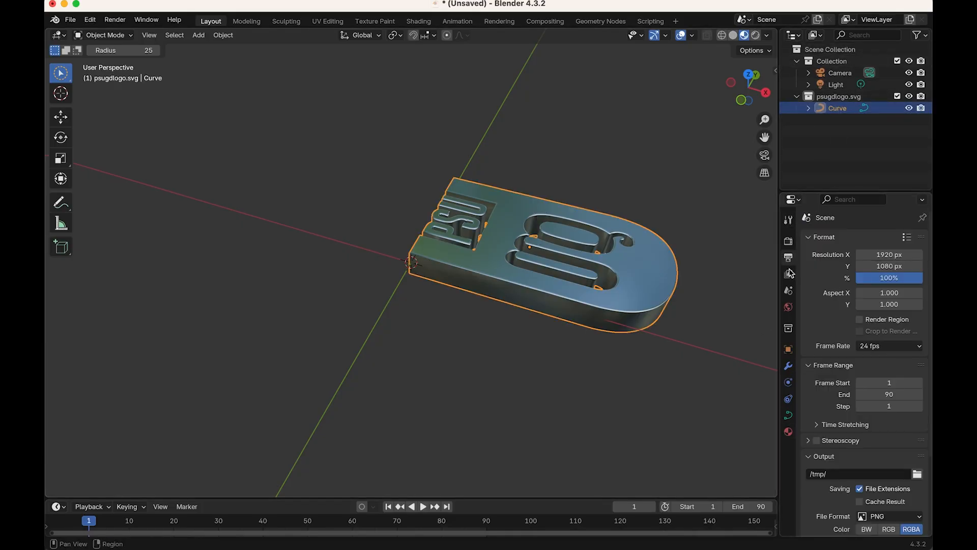
left_click(788, 273)
left_click(788, 290)
left_click(788, 307)
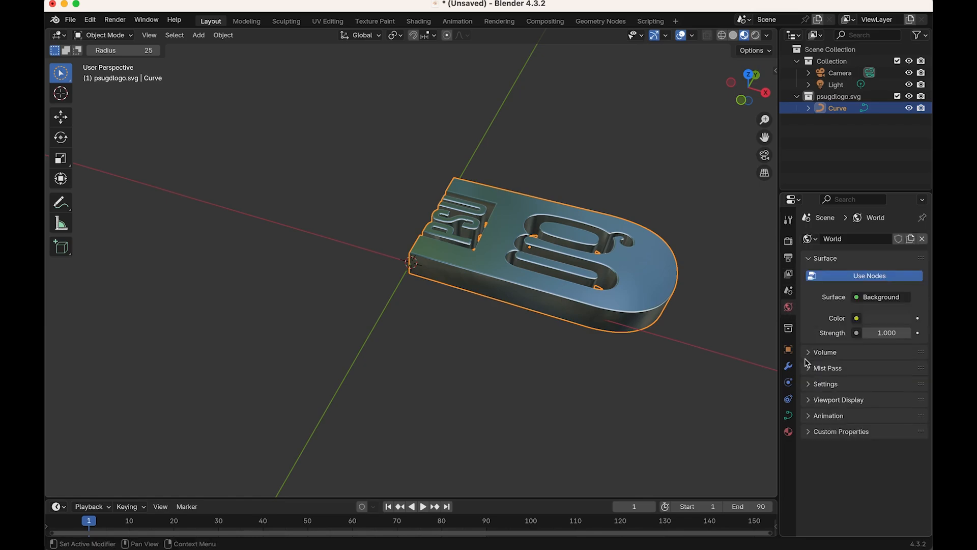
left_click(789, 329)
left_click(789, 350)
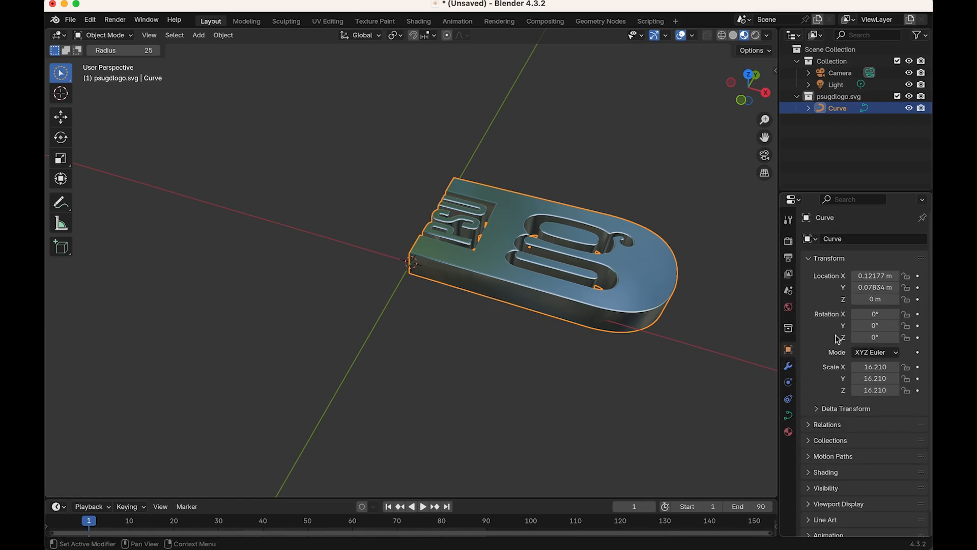
Step: Try rotating the logo curve 90° about Y, then reset its Y rotation to 0°
left_click(876, 324)
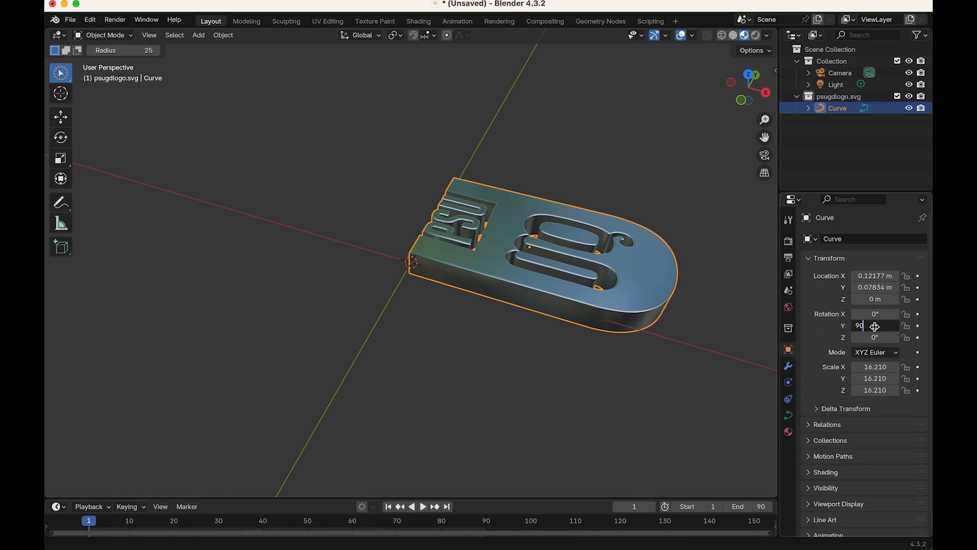
key("Return")
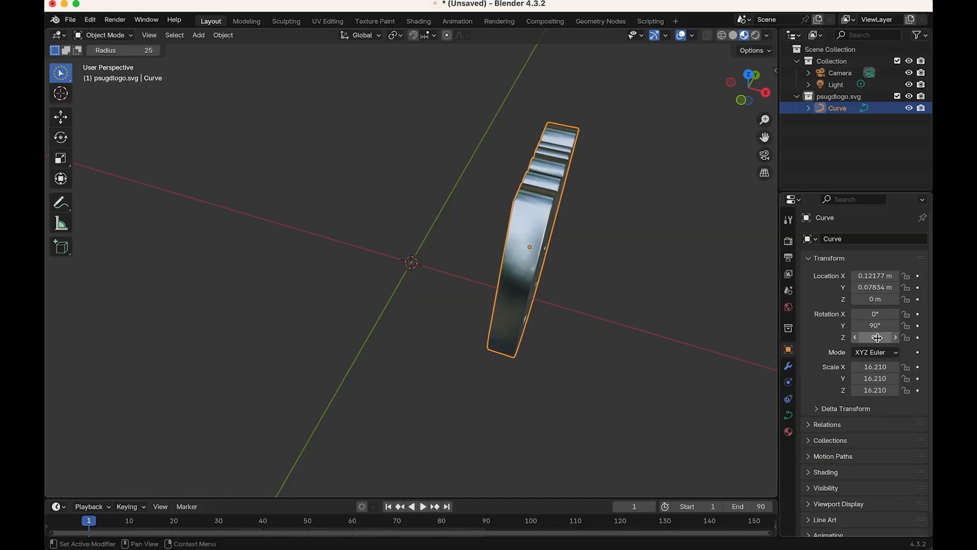
left_click_drag(894, 339, 849, 339)
key("super+z")
left_click(879, 324)
type("0")
key("Tab")
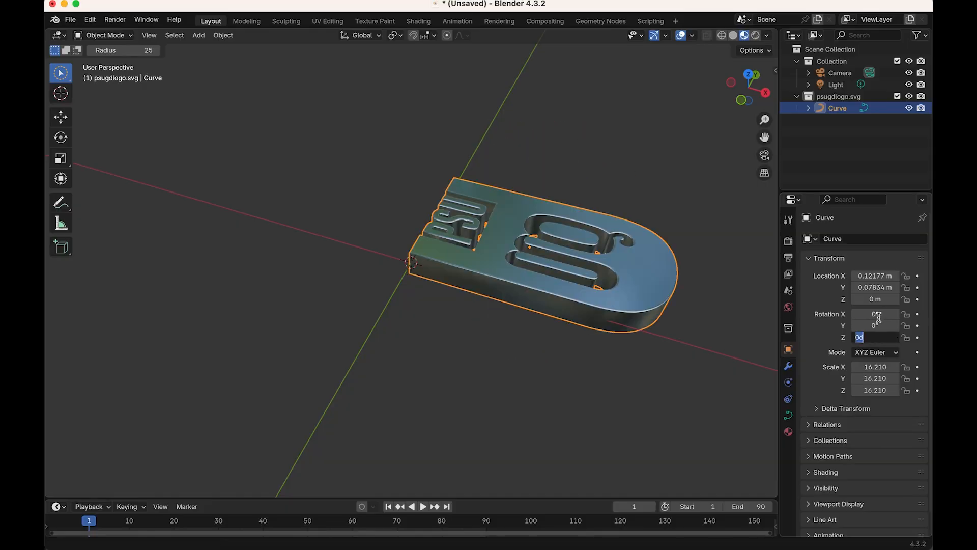
key("Return")
Step: Stand the logo curve upright by setting its X rotation to 90°
left_click(879, 314)
key("Return")
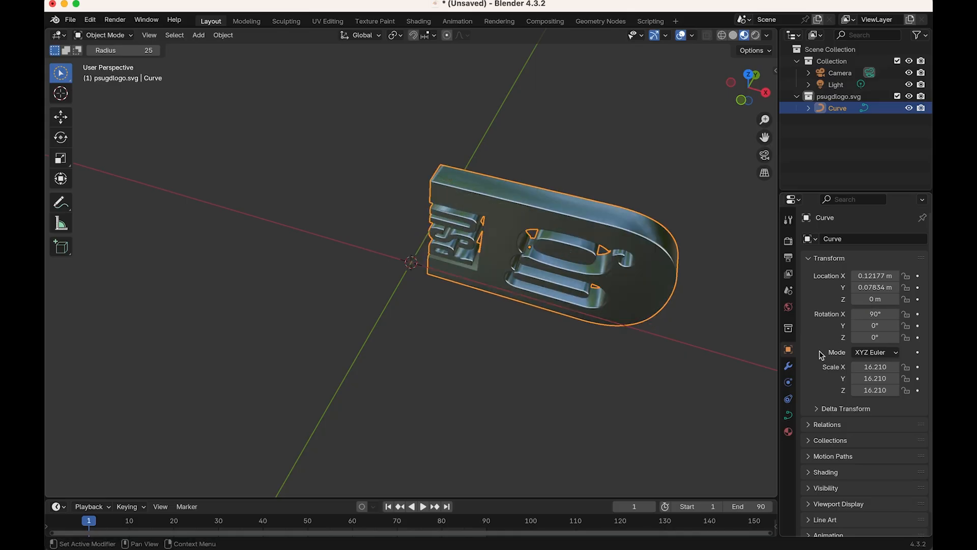
Step: Move the upright logo freehand near the world origin, to about X 0.010 m, Y 0.024 m, Z 0.033 m
scroll(470, 302, "down", 2)
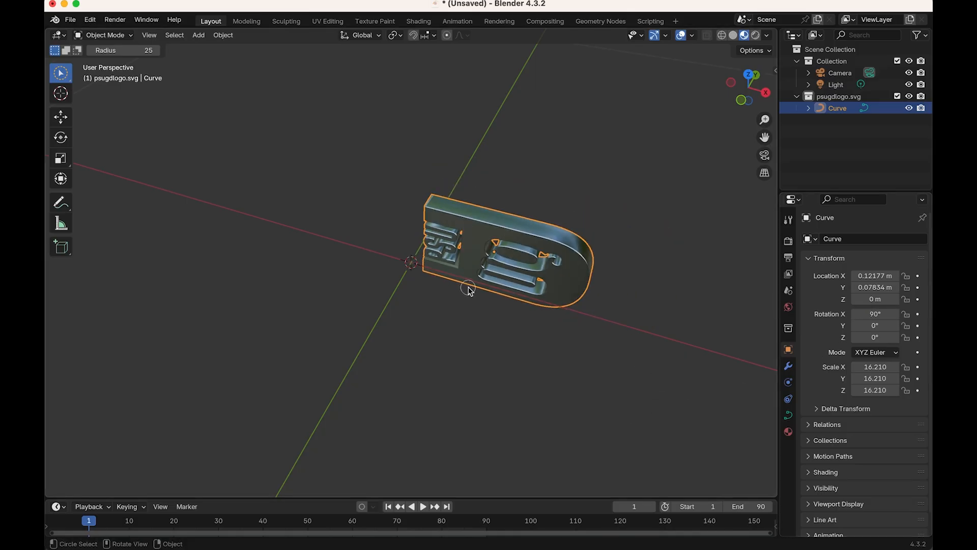
scroll(455, 280, "down", 1)
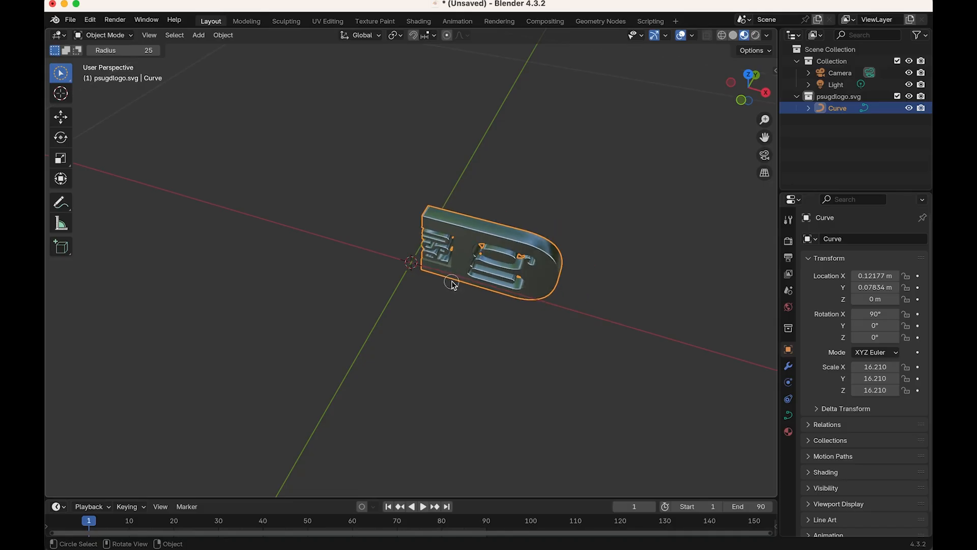
right_click(452, 291)
middle_click_drag(540, 425, 540, 345)
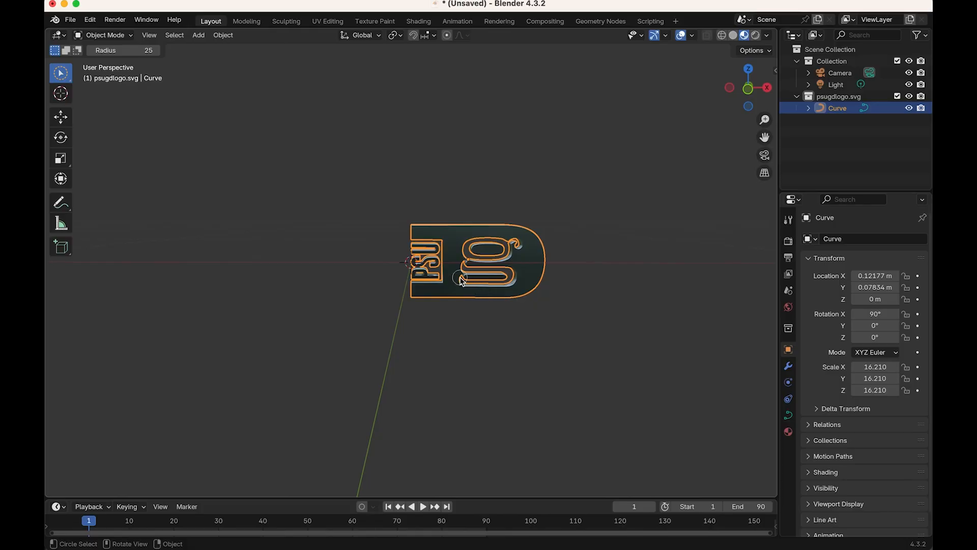
key("g")
left_click(401, 263)
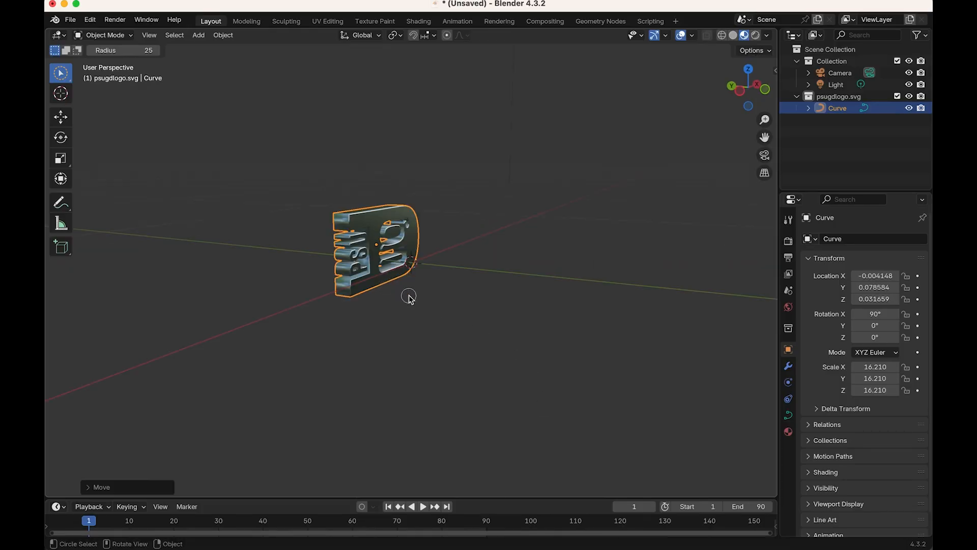
mouse_move(401, 299)
middle_mouse_down()
mouse_move(301, 281)
mouse_move(415, 300)
middle_mouse_up()
key("g")
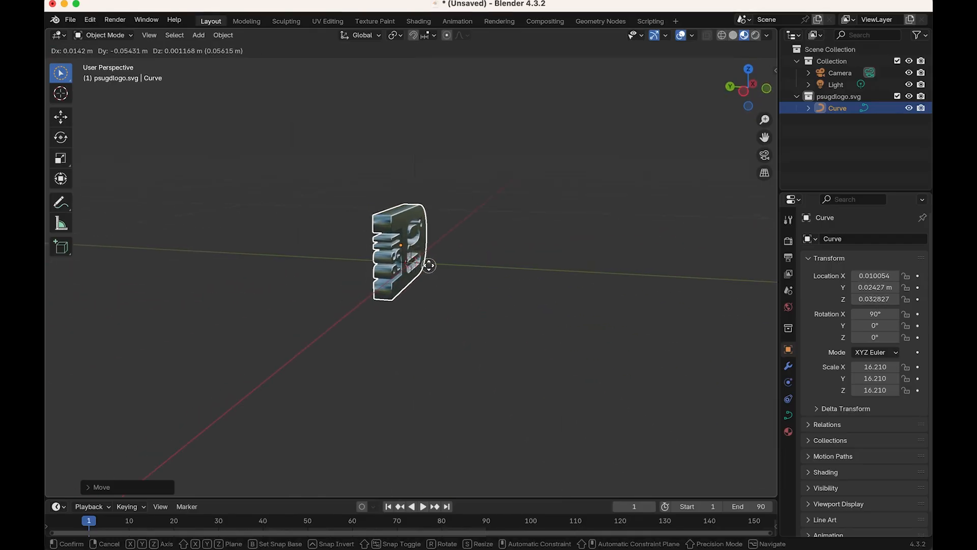
left_click(427, 264)
Step: From the top view, move the logo's center onto the axis crossing, to about X -0.0006 m and Y 0.0006 m
left_click(748, 68)
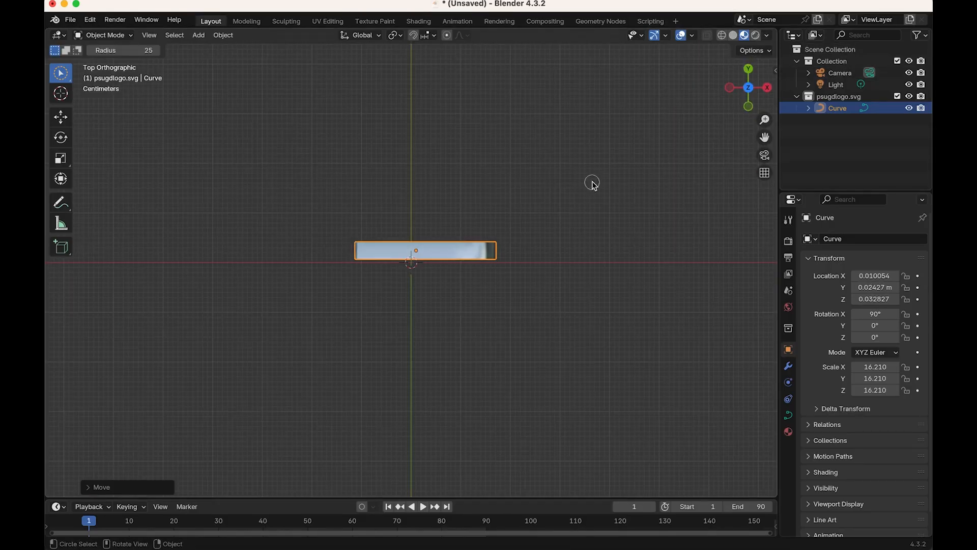
key("g")
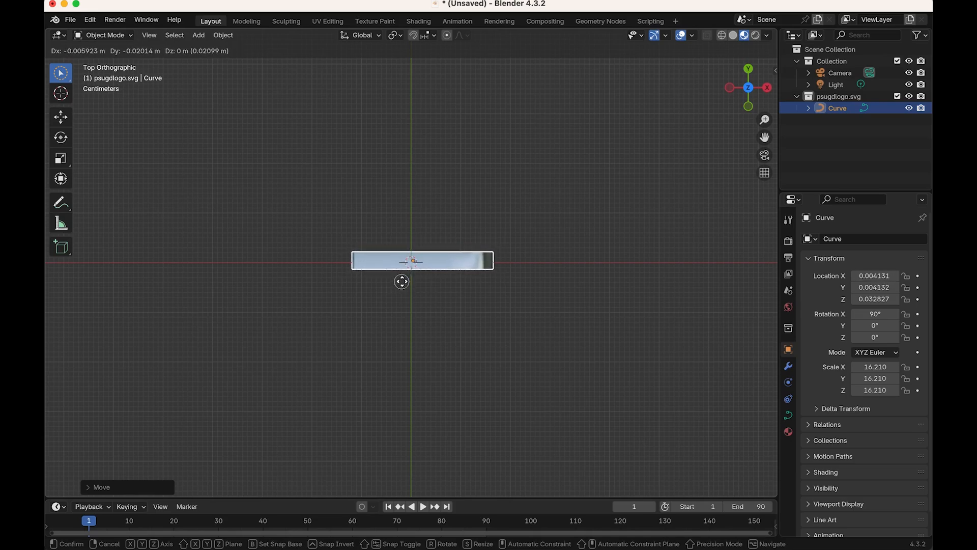
left_click(400, 284)
middle_click_drag(437, 330, 439, 200)
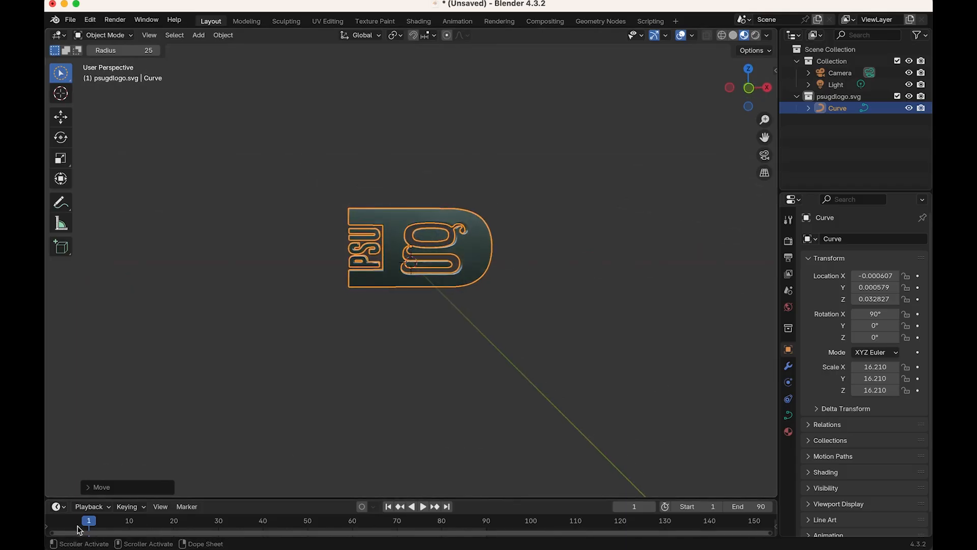
Step: Insert a keyframe for the logo's Z rotation of 0° at frame 0
left_click_drag(77, 530, 47, 529)
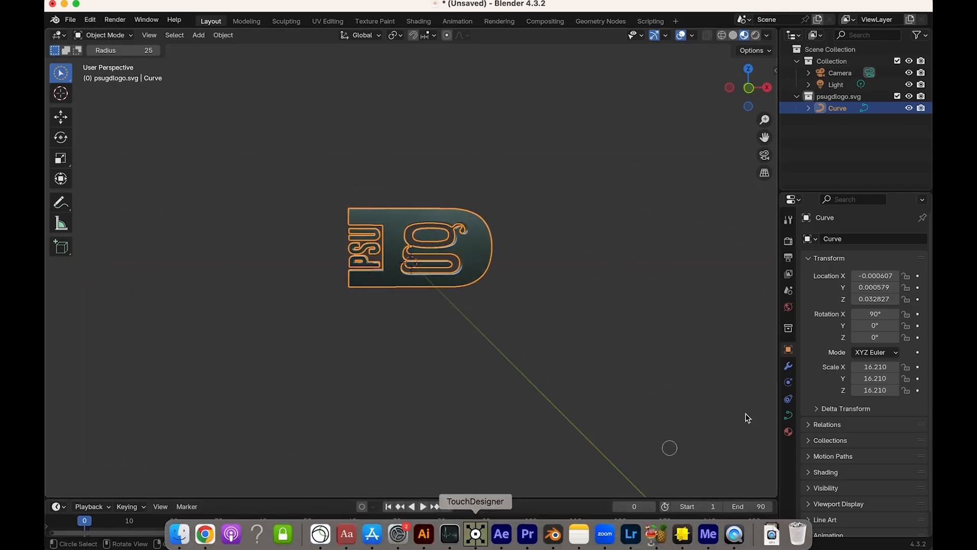
mouse_move(897, 342)
left_mouse_down()
mouse_move(860, 342)
mouse_move(881, 340)
left_mouse_up()
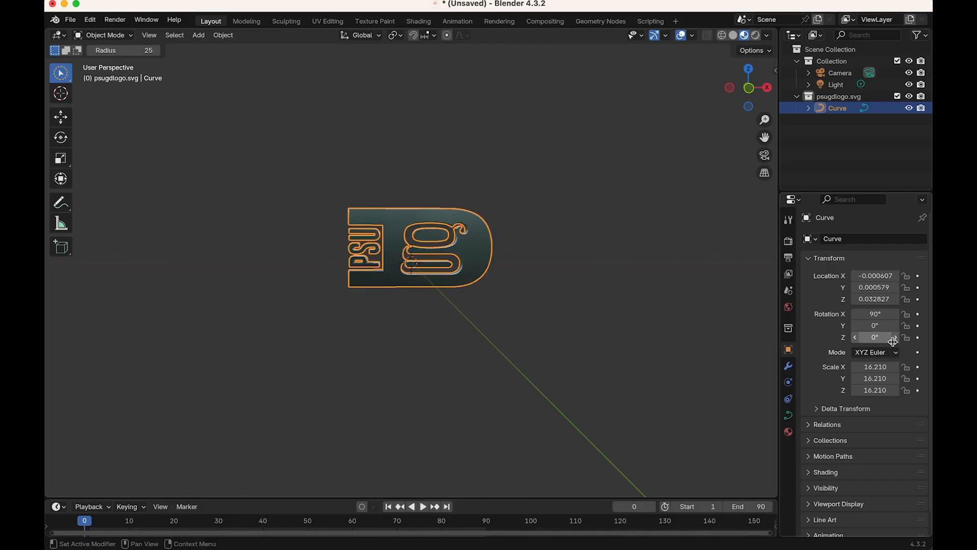
left_click(918, 337)
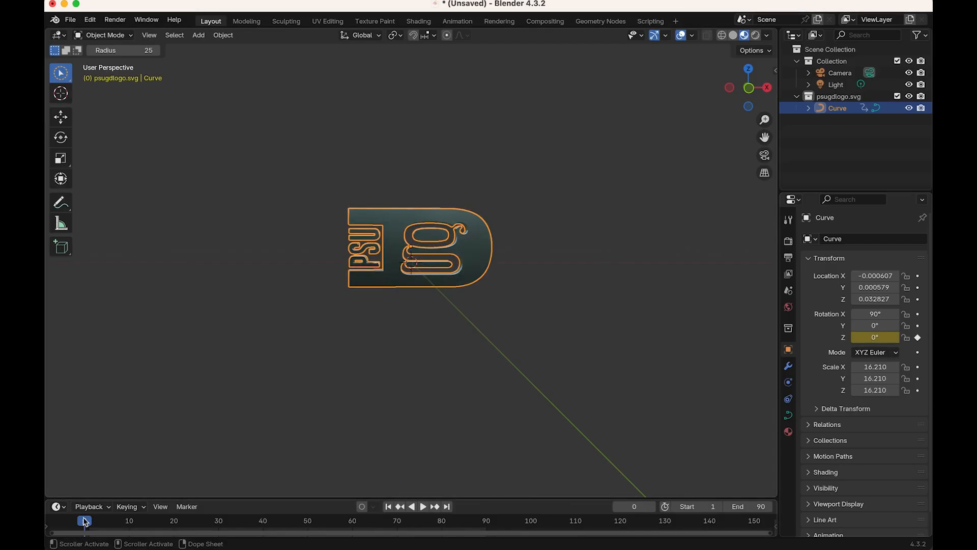
Step: Keyframe the logo's Z rotation at 360° on frame 79 and play back the spin animation
left_click_drag(87, 523, 370, 517)
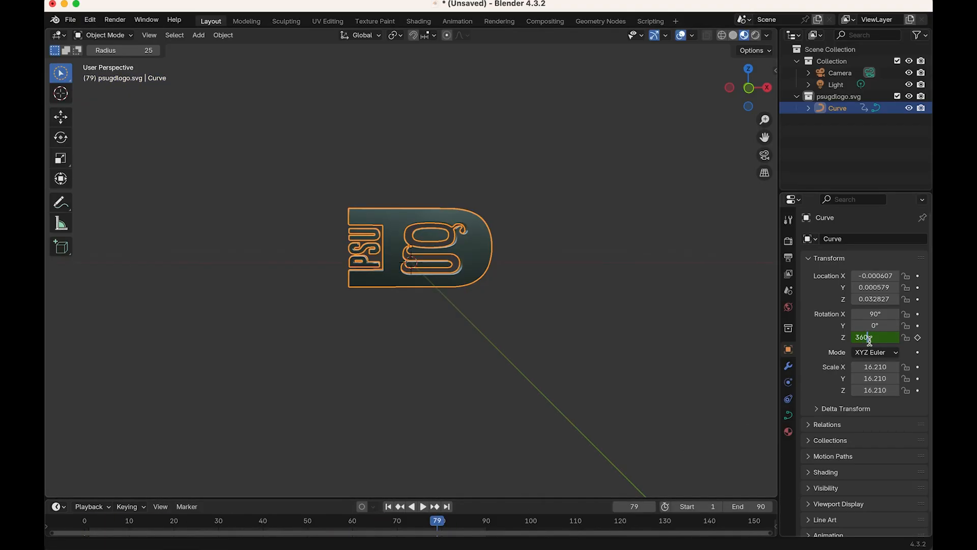
key("Return")
left_click(918, 337)
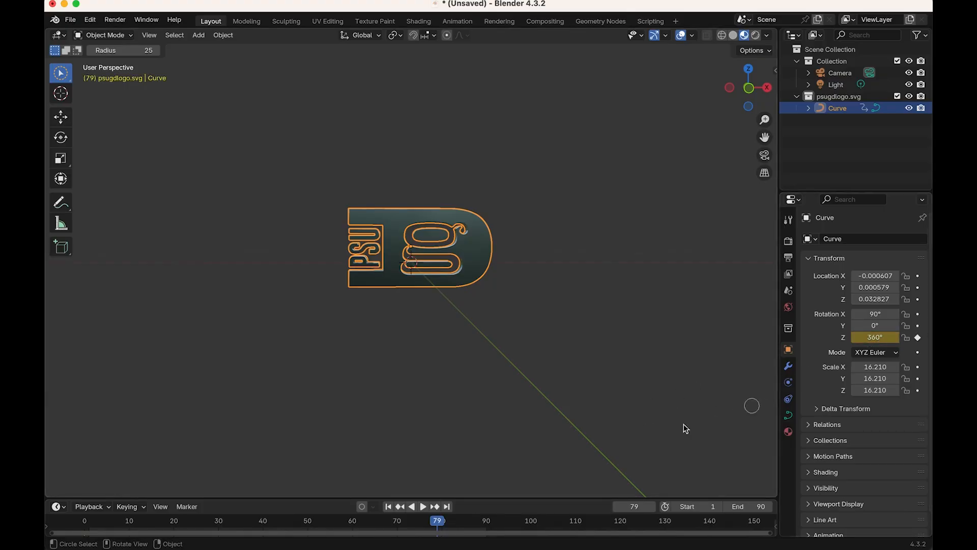
left_click(423, 507)
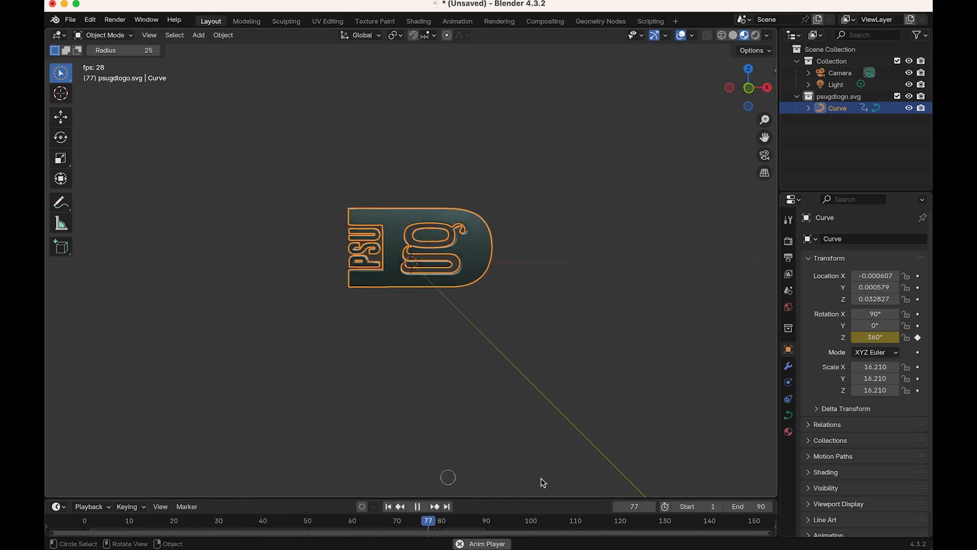
left_click(418, 509)
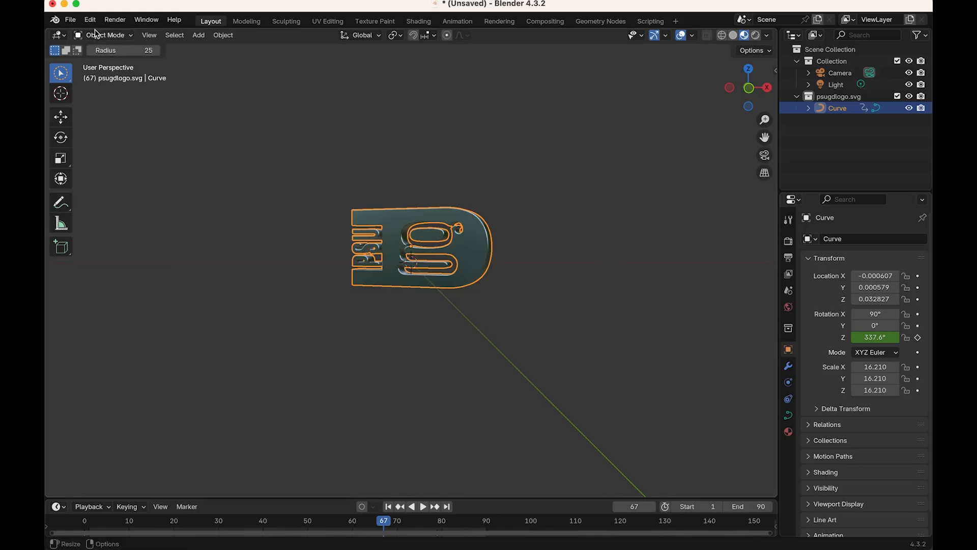
Step: Export the animated logo as a glTF Binary file named "psugdlogo spin" into the GLTF folder
left_click(70, 19)
mouse_move(152, 198)
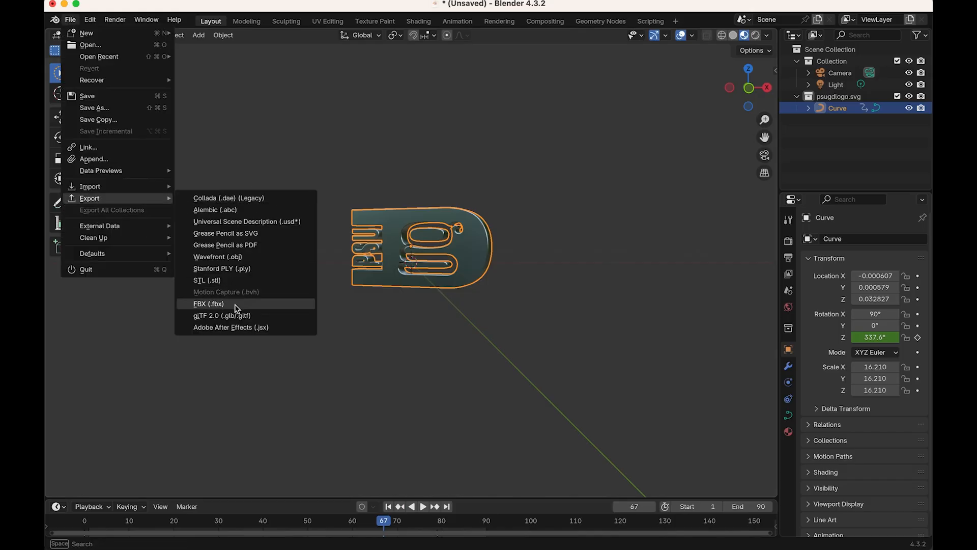
left_click(241, 319)
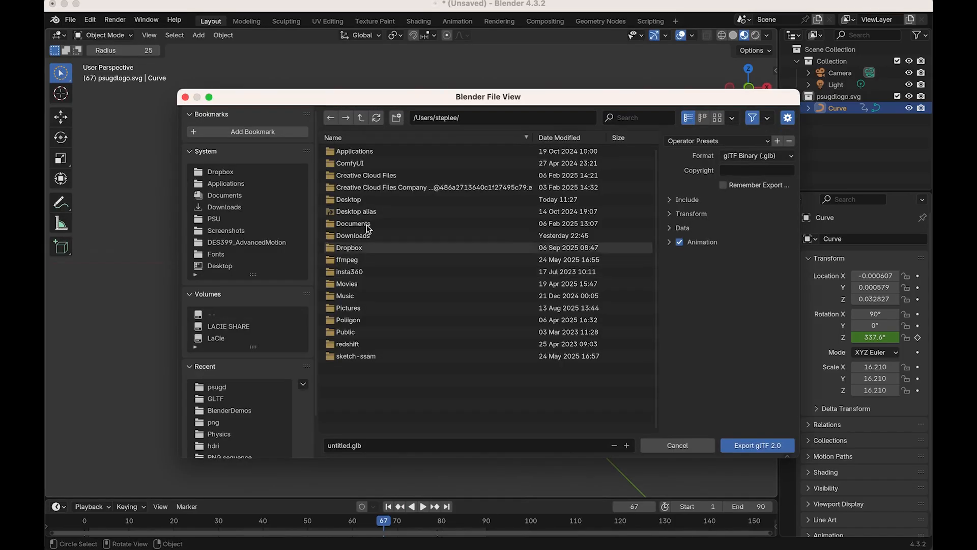
left_click(216, 399)
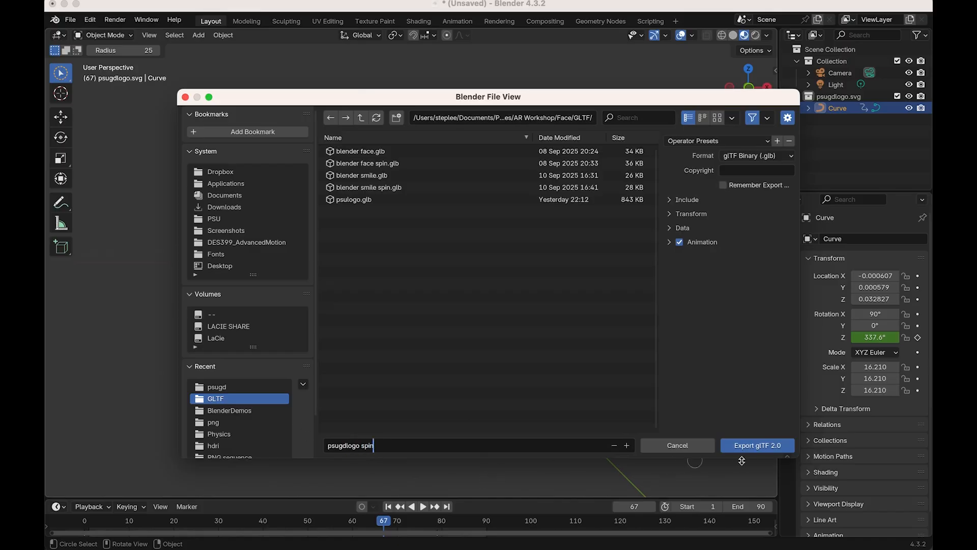
left_click(756, 448)
left_click(763, 447)
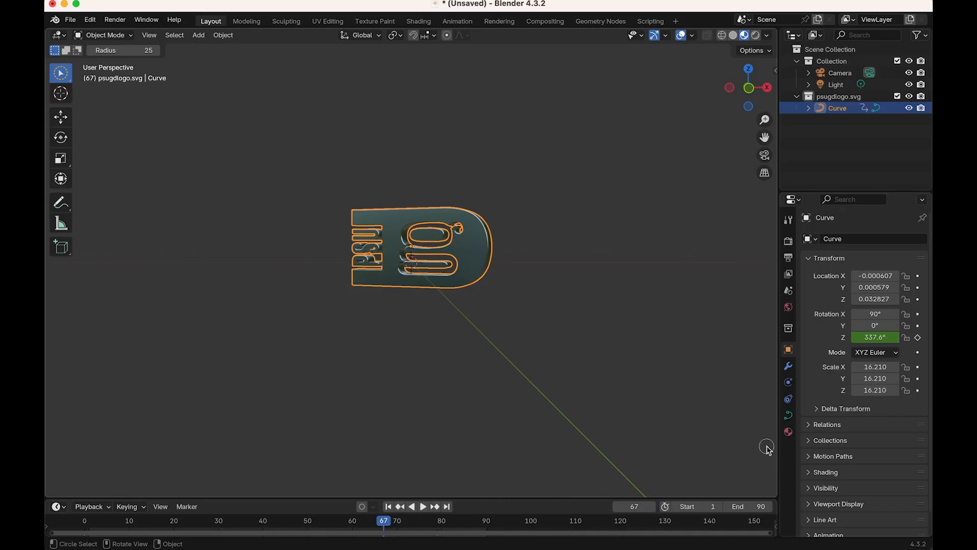
Step: Switch to Lens Studio and import psugdlogo spin.glb from the GLTF folder as an asset with the default importer settings
key("super+Tab")
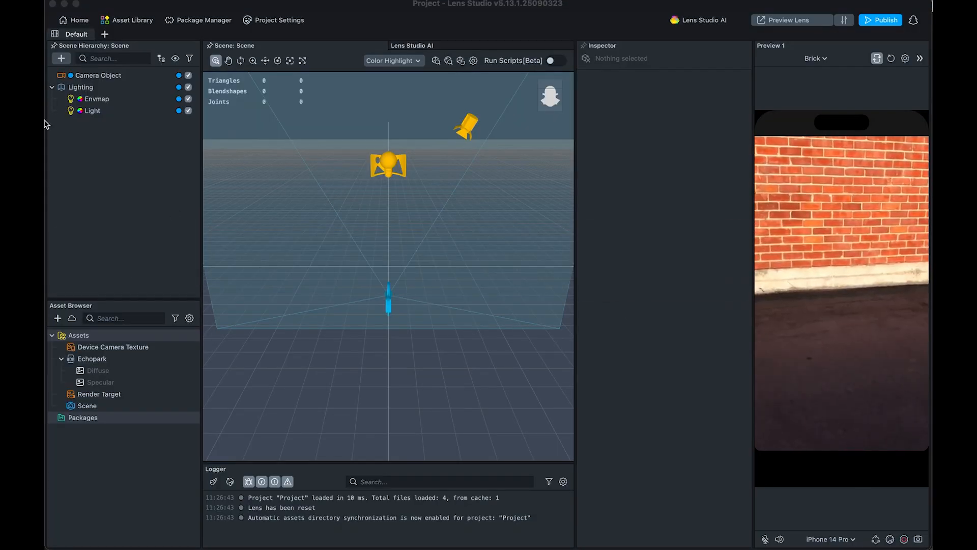
left_click(82, 76)
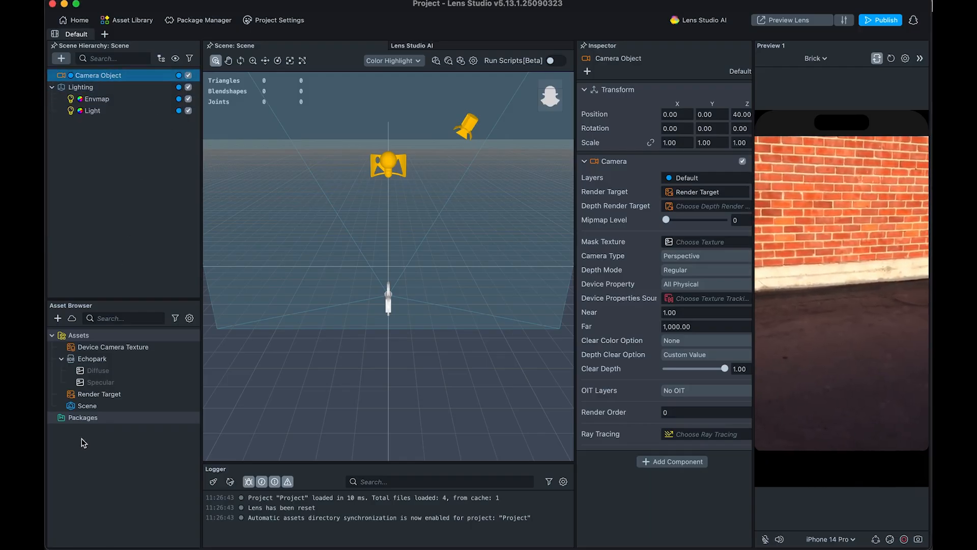
right_click(110, 462)
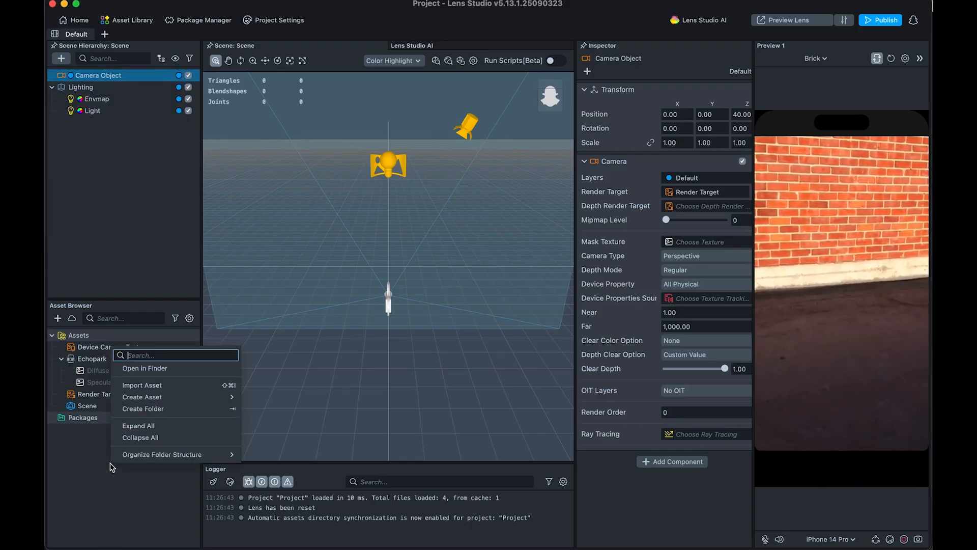
left_click(143, 385)
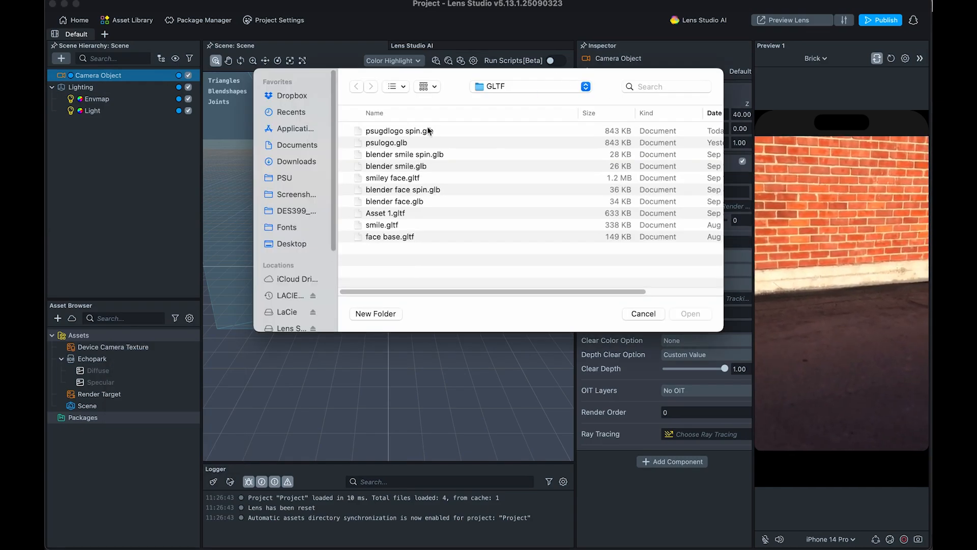
left_click(399, 131)
left_click(690, 313)
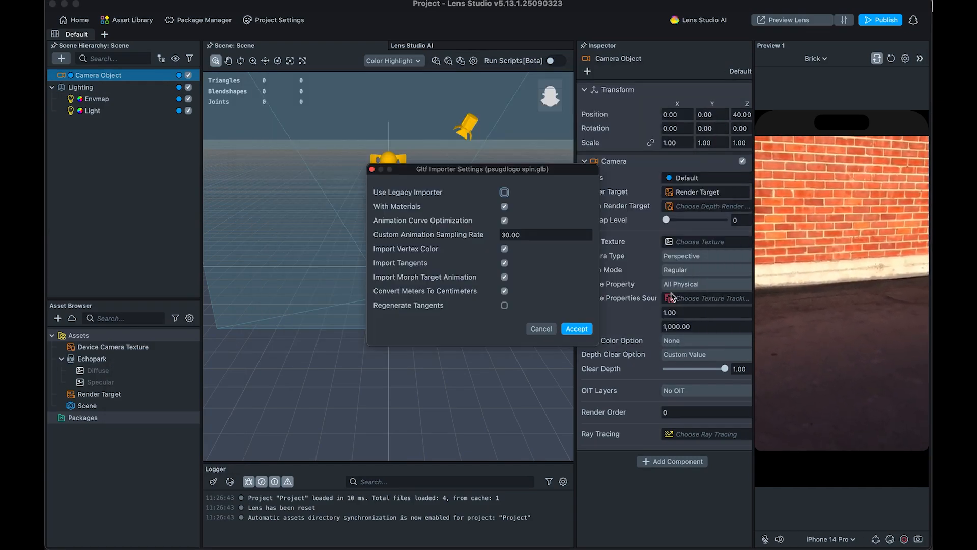
left_click(577, 328)
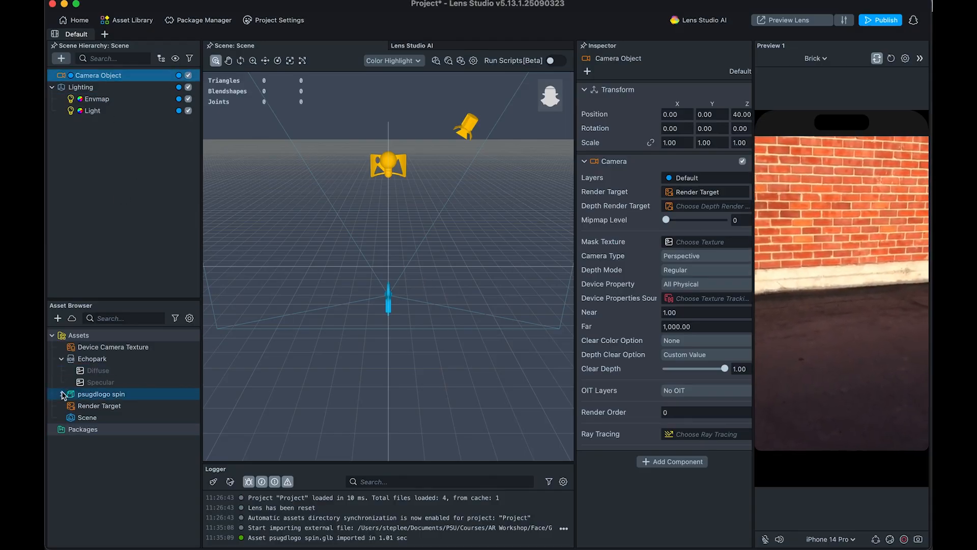
Step: Add the psugdlogo spin asset to the scene hierarchy and set the preview footage to Patio
left_click_drag(70, 395, 109, 214)
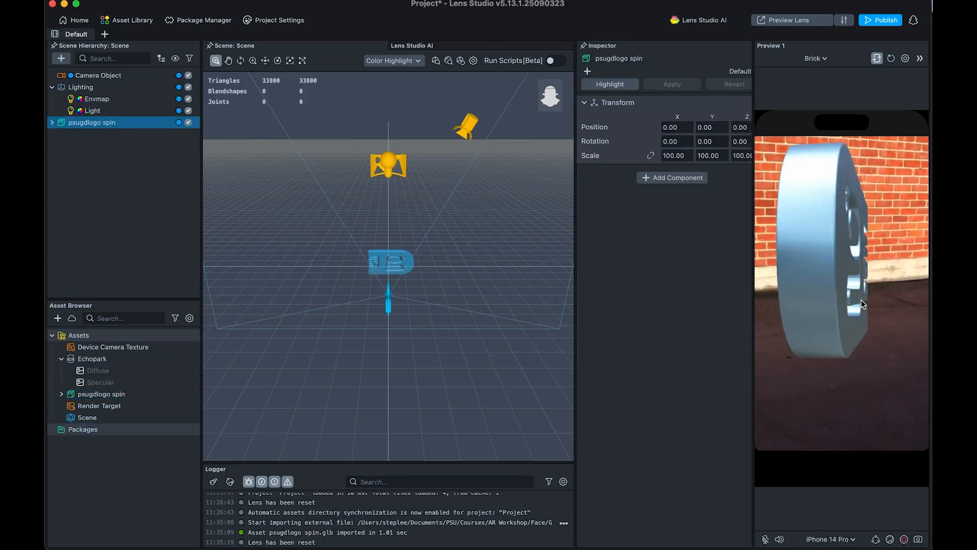
left_click(824, 59)
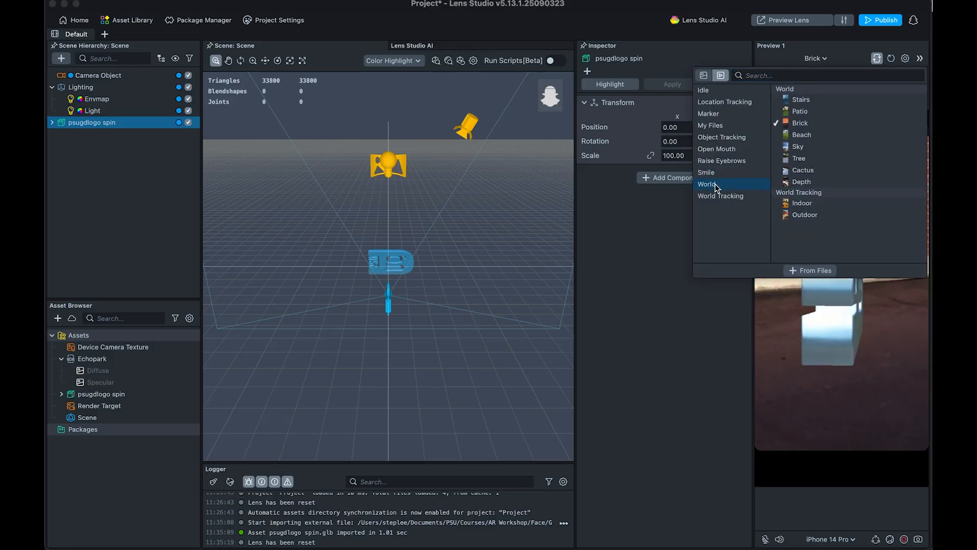
left_click(820, 115)
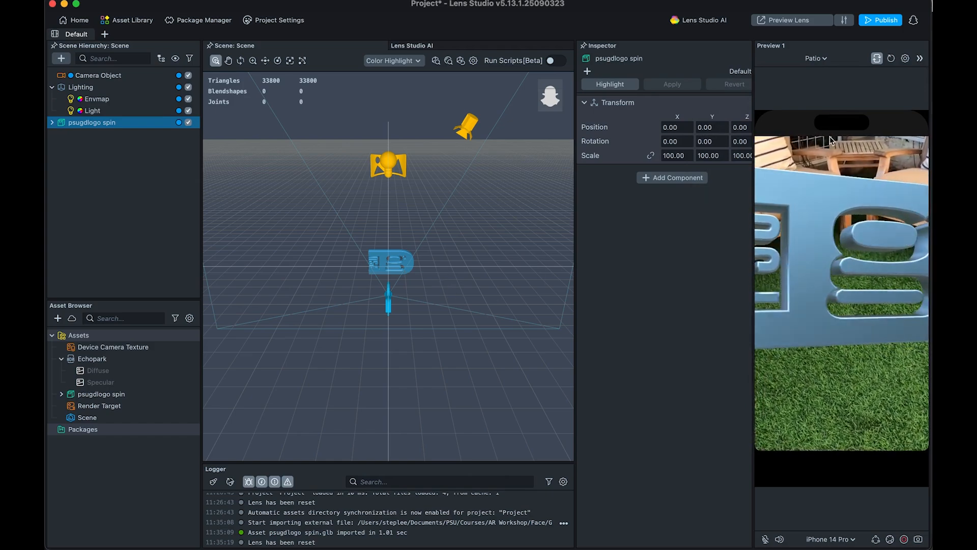
Step: Change the preview footage to the Indoor world tracking clip
left_click(817, 60)
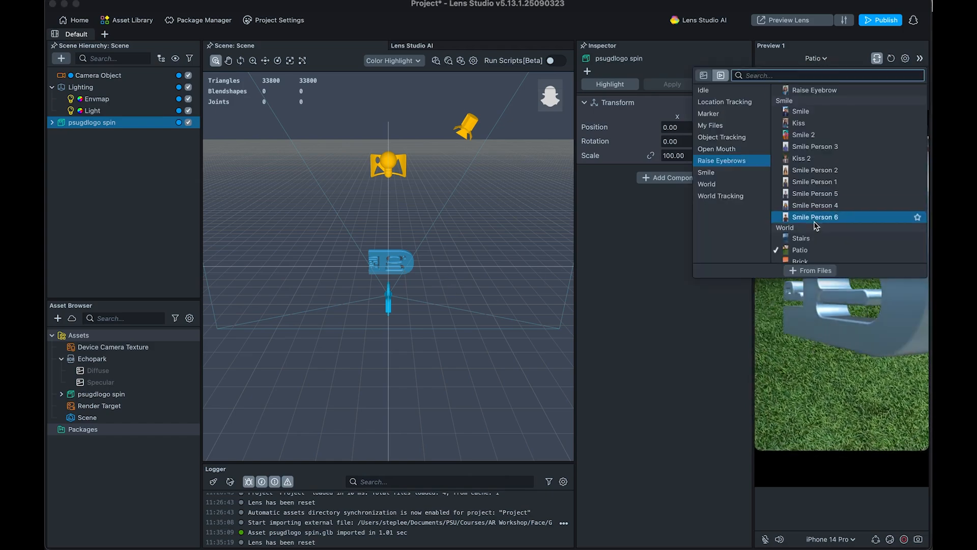
scroll(806, 234, "down", 3)
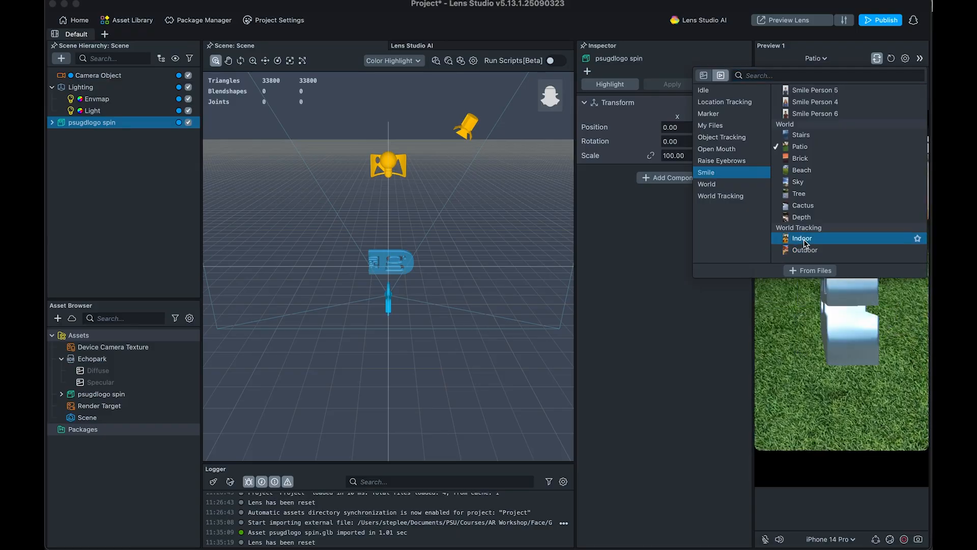
left_click(803, 238)
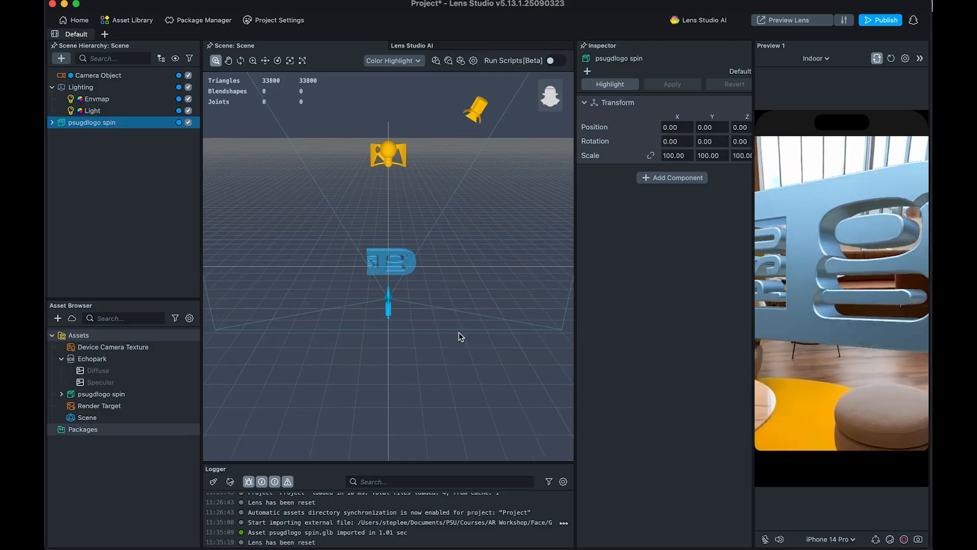
Step: Search the Asset Library for "world" and add the World Object Controller asset to the scene
left_click(99, 76)
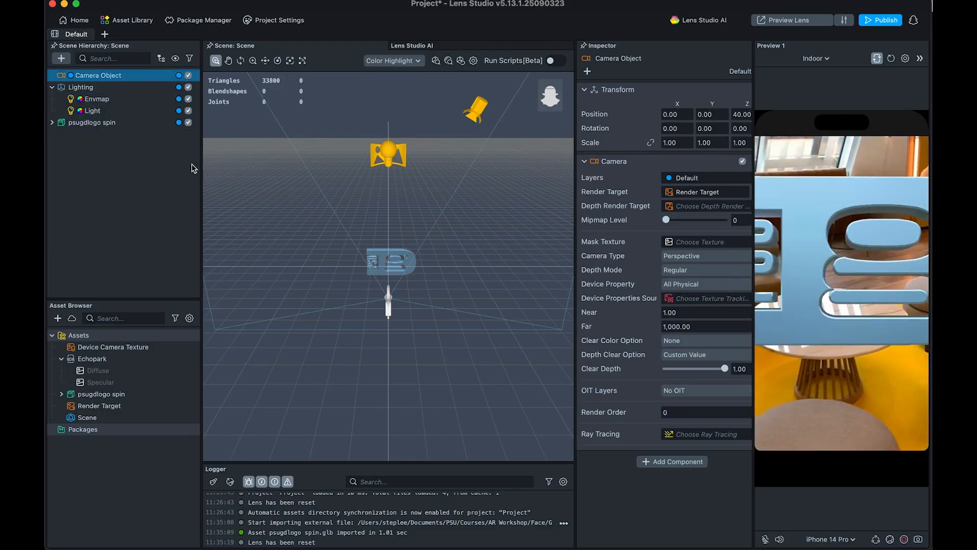
left_click(96, 161)
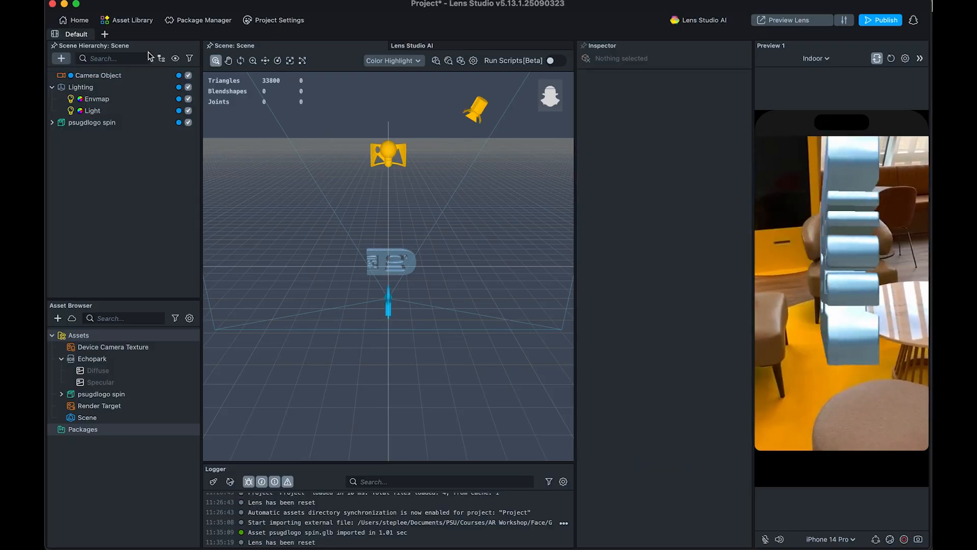
left_click(127, 20)
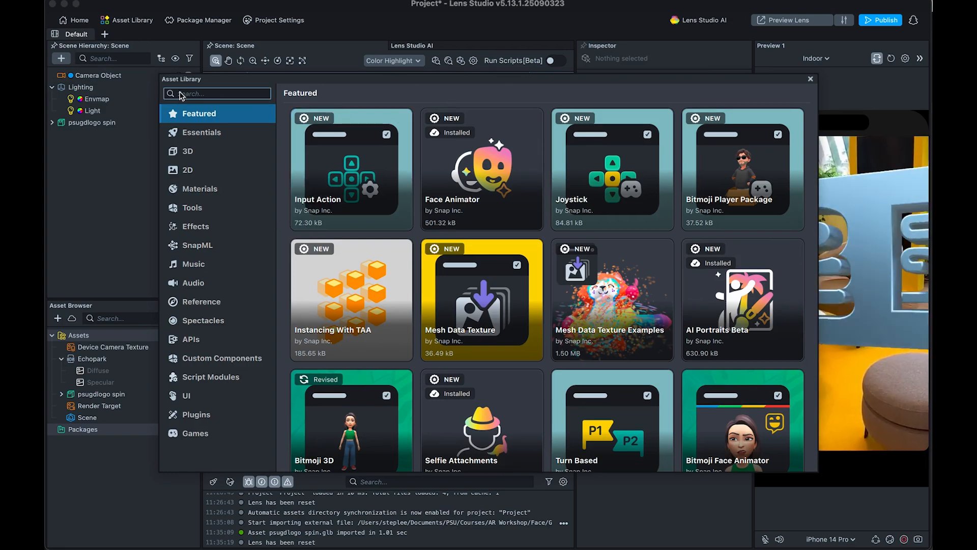
type("world")
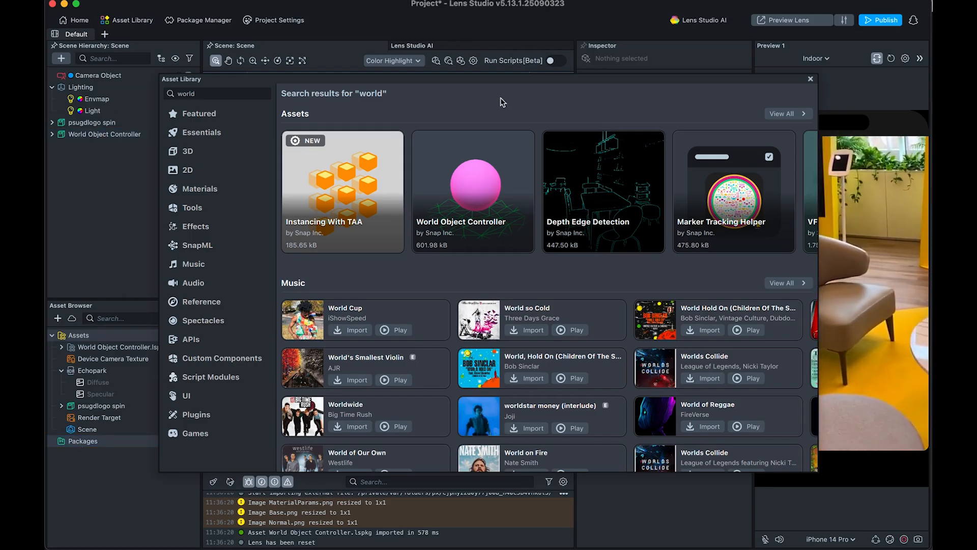
left_click(810, 78)
Step: Examine the World Object Controller and its child objects: Sphere [REPLACE ME], Ground Grid, Touch Collision and Matte Shadow
left_click(53, 135)
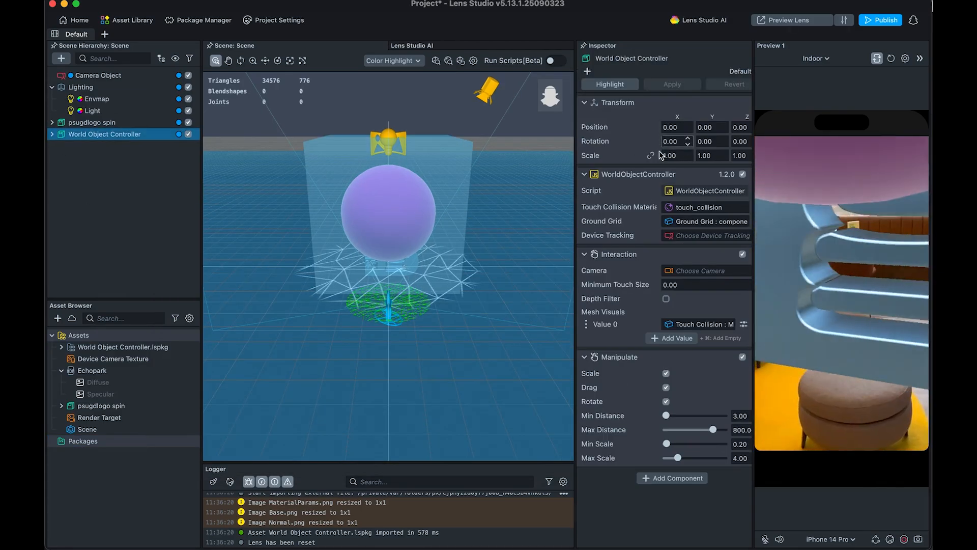
left_click(52, 134)
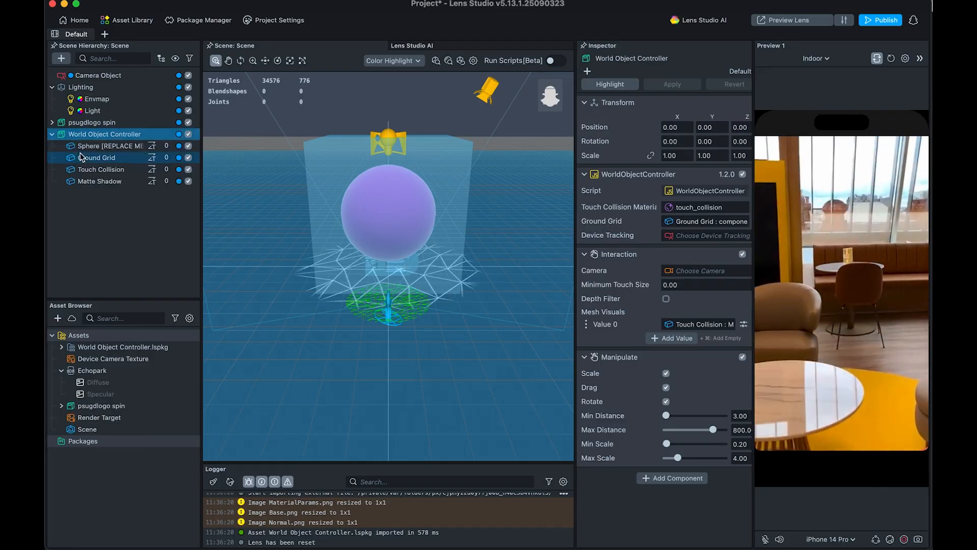
left_click(89, 147)
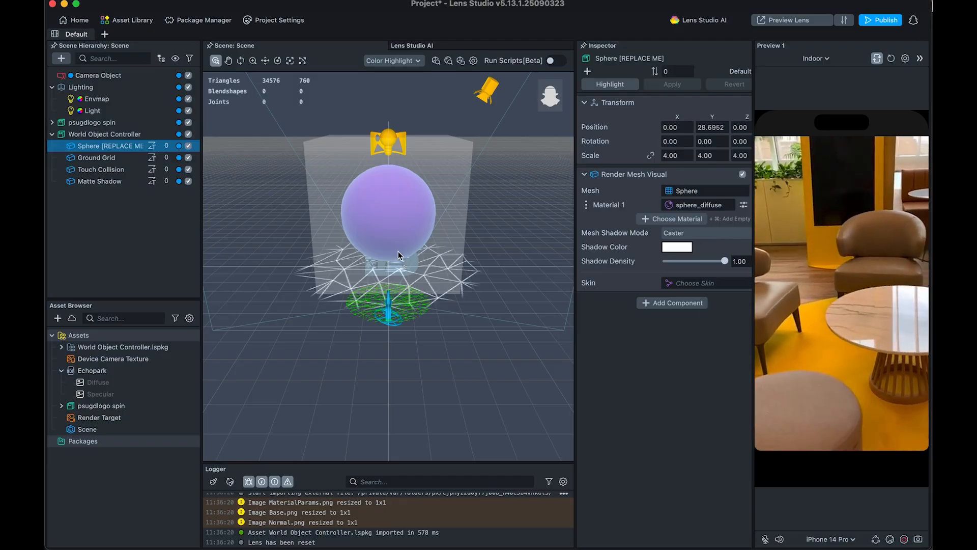
left_click(141, 170, "super")
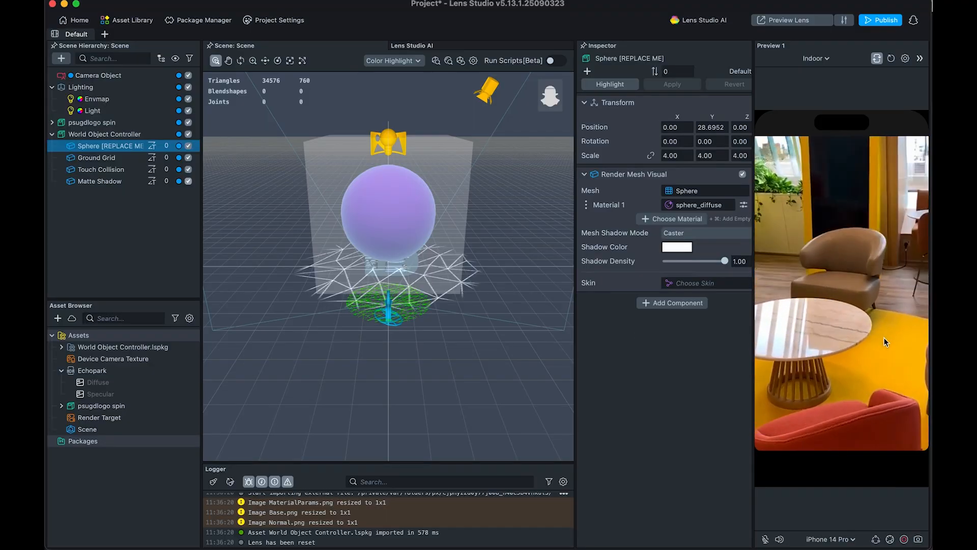
left_click(97, 158)
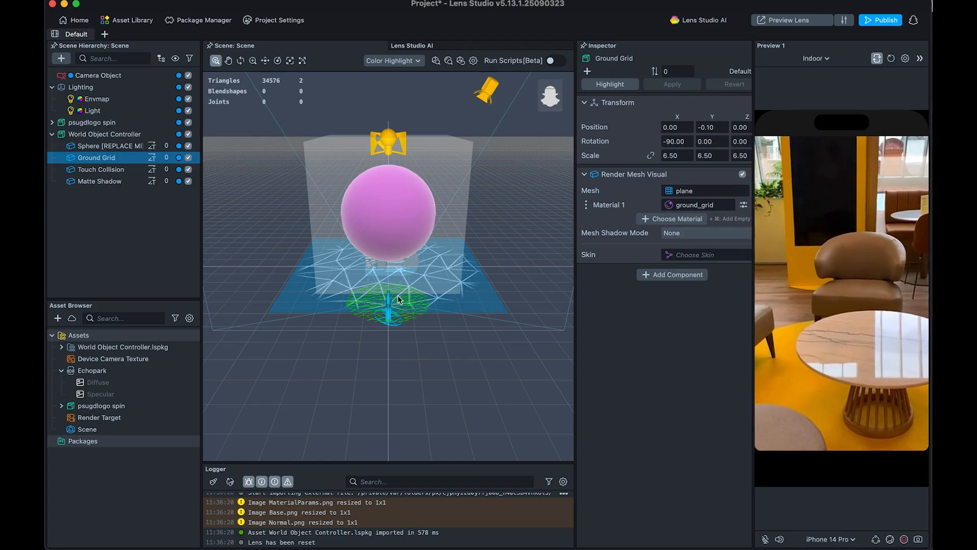
left_click(102, 170)
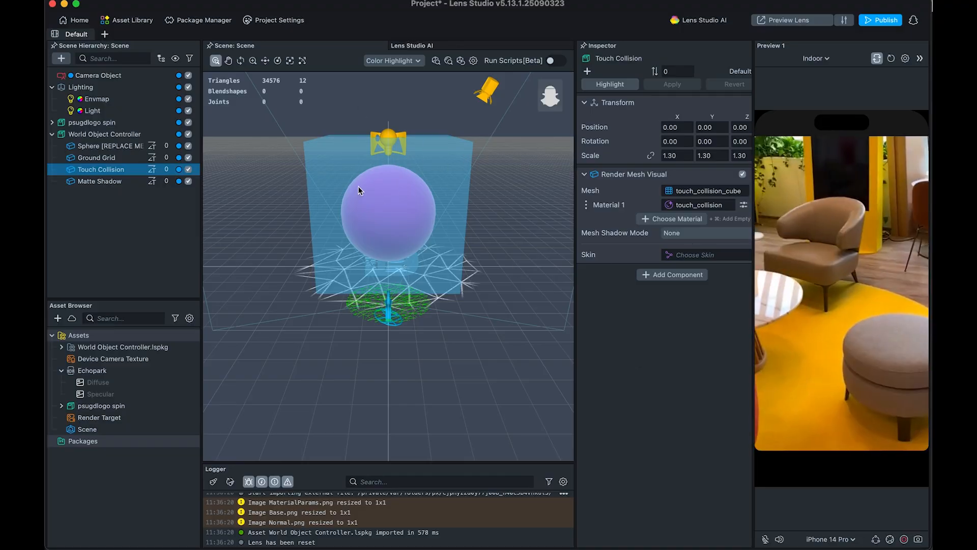
left_click(116, 182)
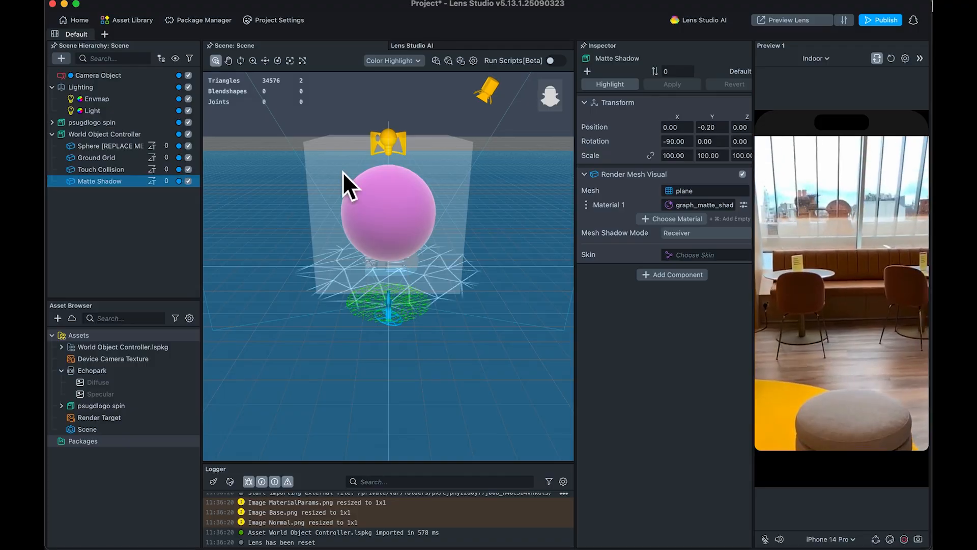
left_click(130, 224)
left_click(112, 182)
left_click(104, 146)
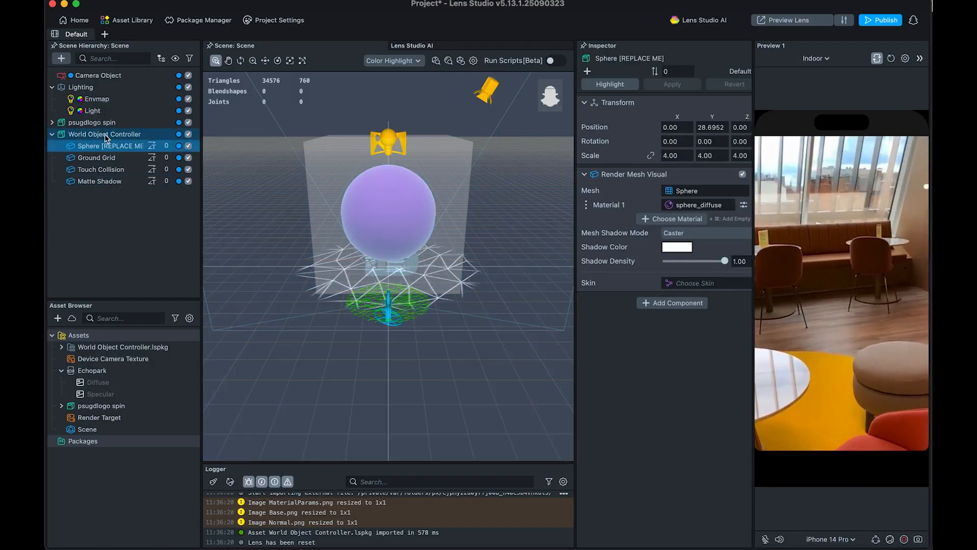
left_click(103, 135)
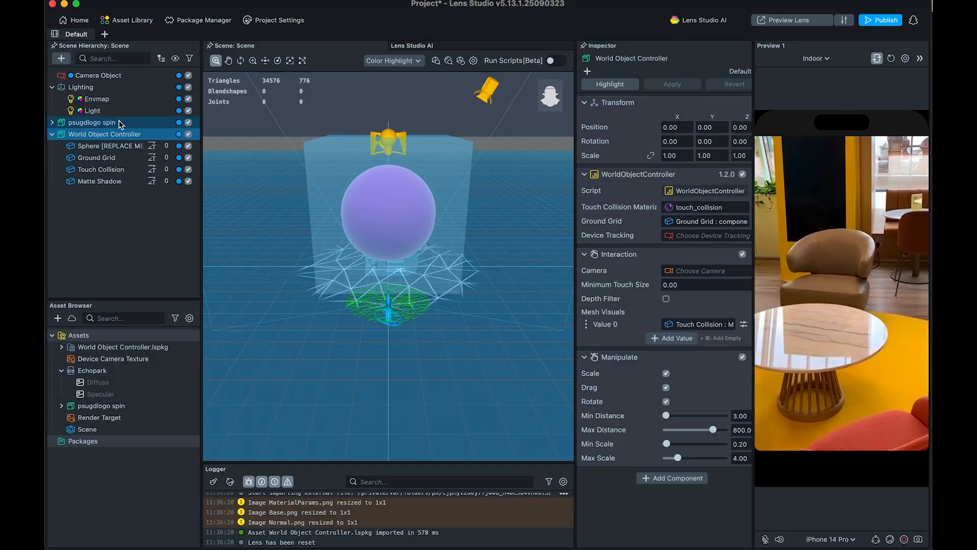
Step: Check the Camera Object's Device Tracking component and its tracking mode, and look up device components in the component list
left_click(120, 75)
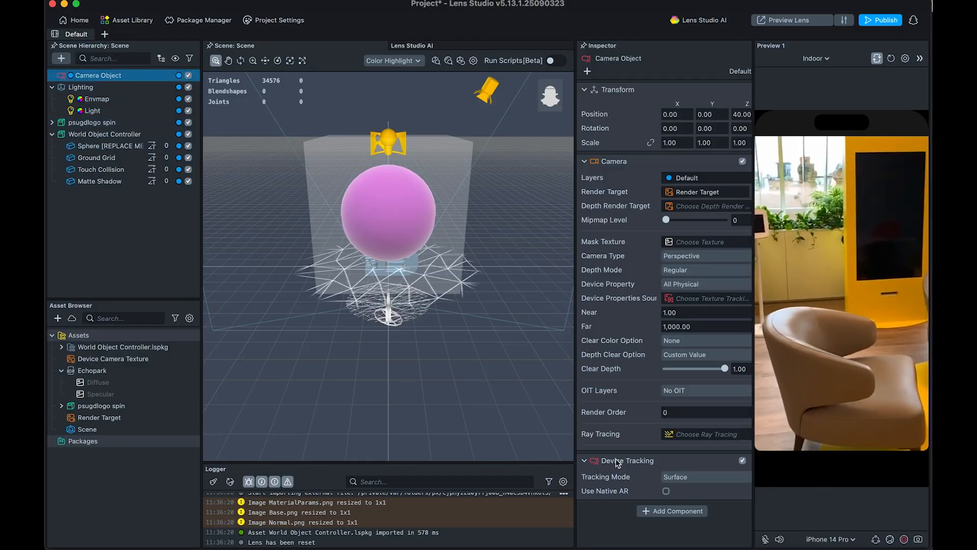
left_click(675, 511)
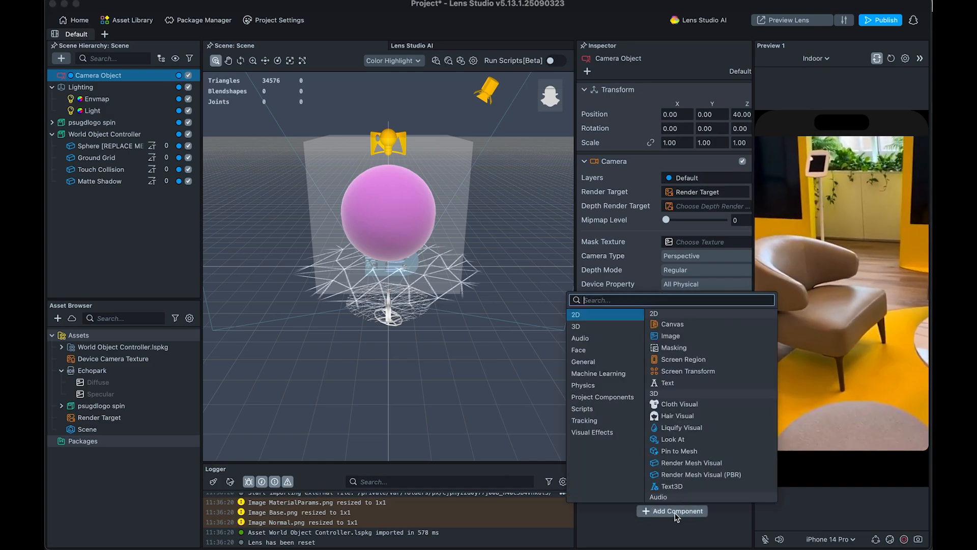
type("de")
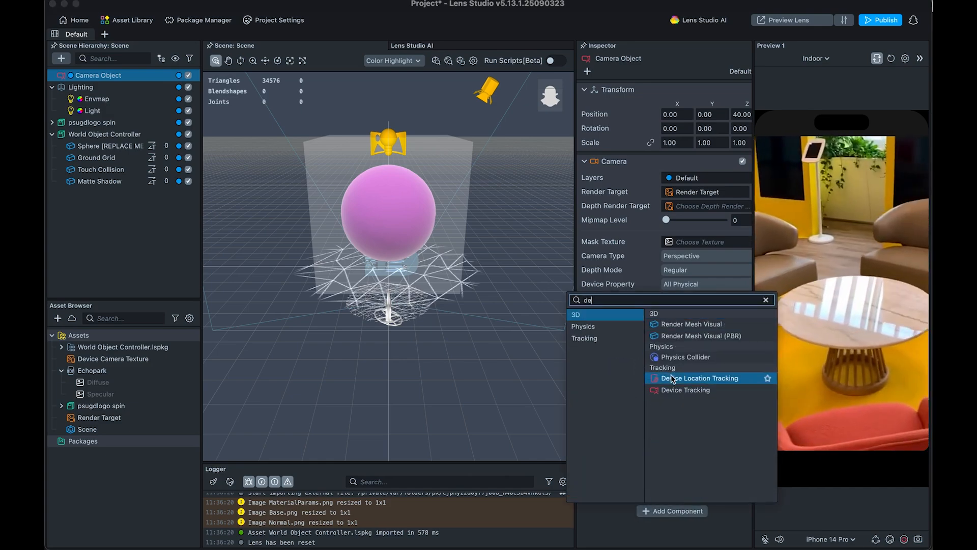
key("BackSpace")
key("BackSpace")
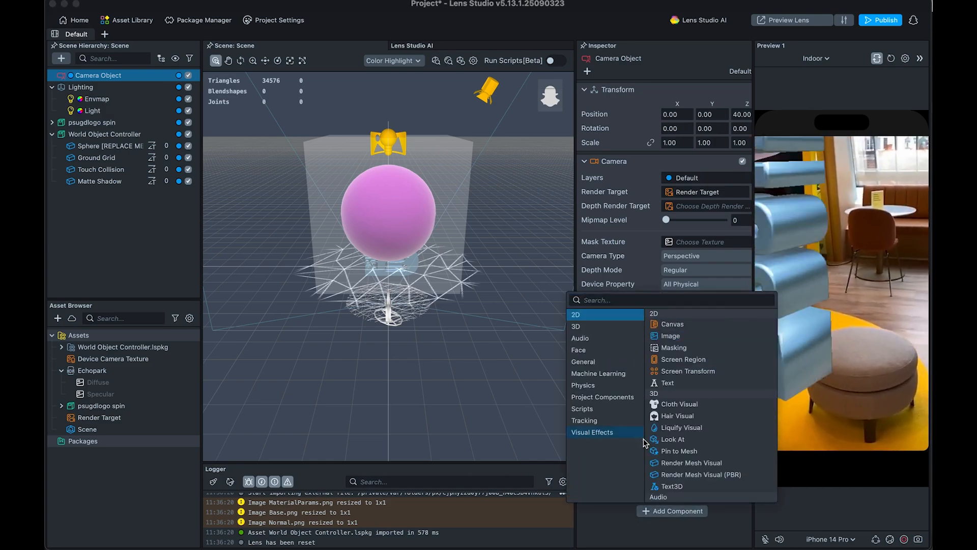
scroll(670, 455, "down", 4)
left_click(617, 534)
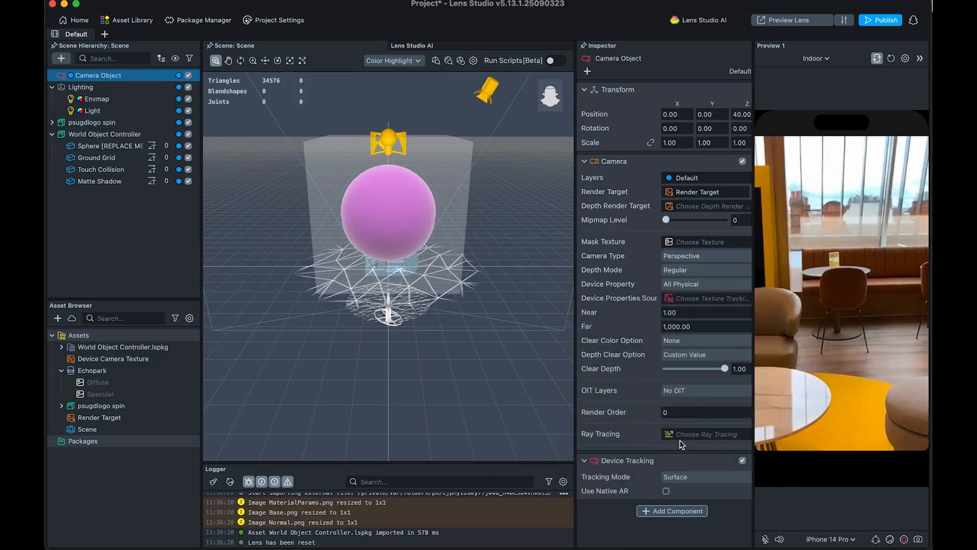
left_click(697, 476)
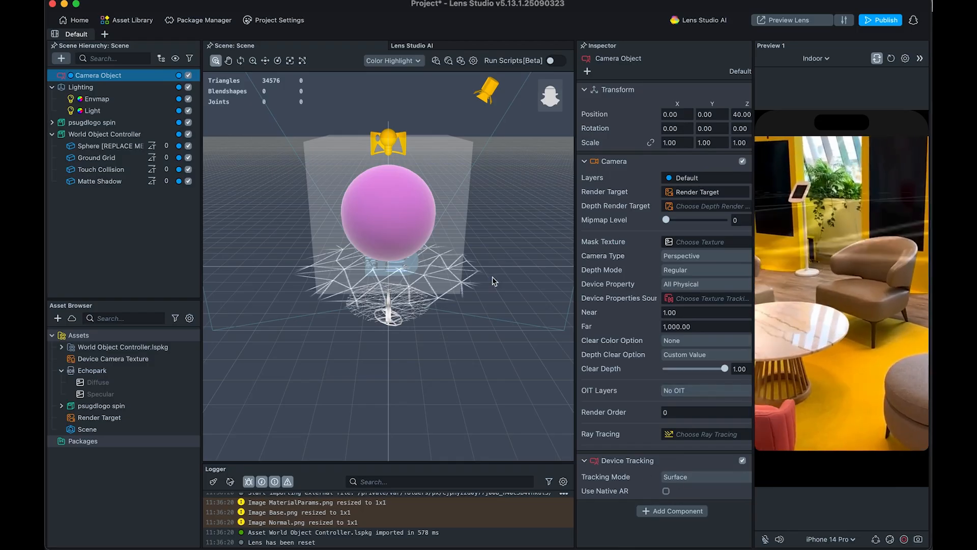
Step: Assign the Camera Object as the World Object Controller's Device Tracking reference
left_click(125, 134)
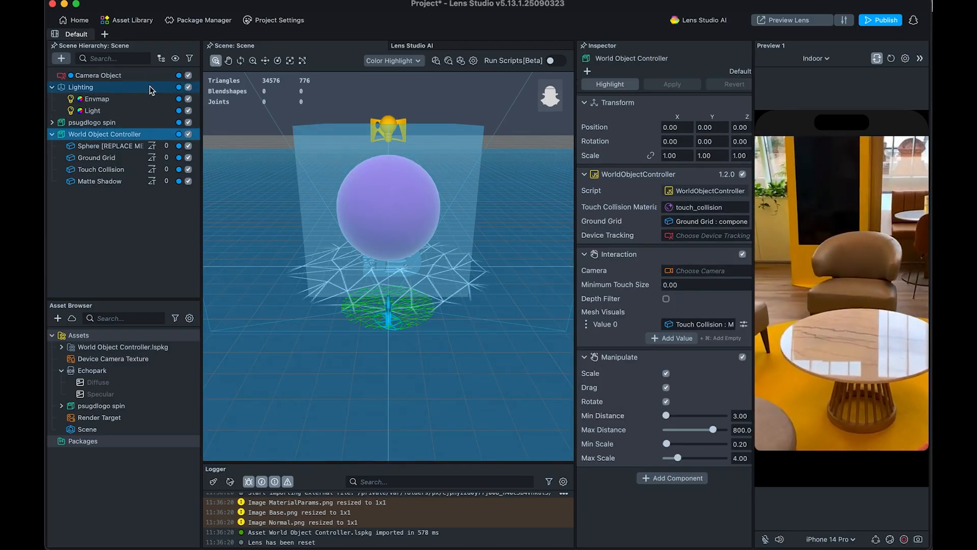
left_click_drag(148, 75, 677, 235)
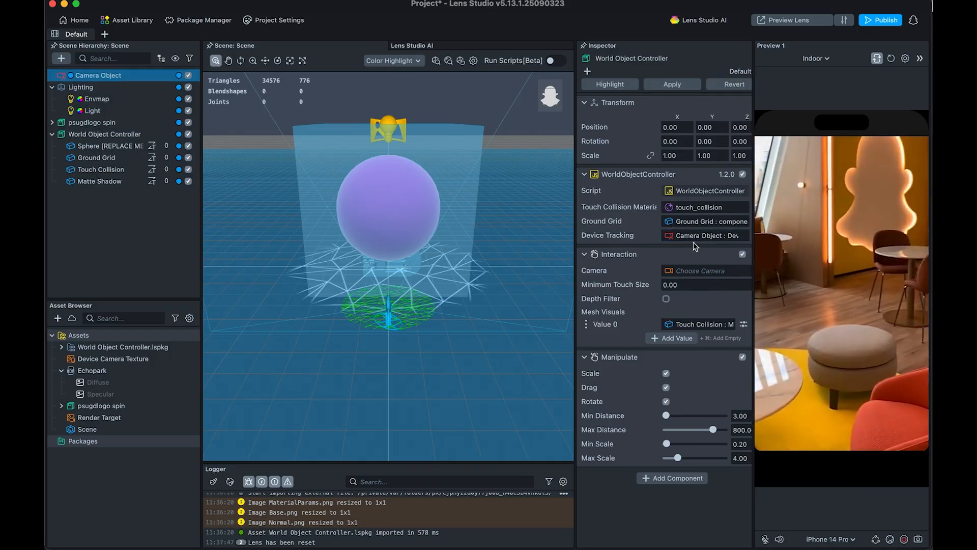
left_click(705, 235)
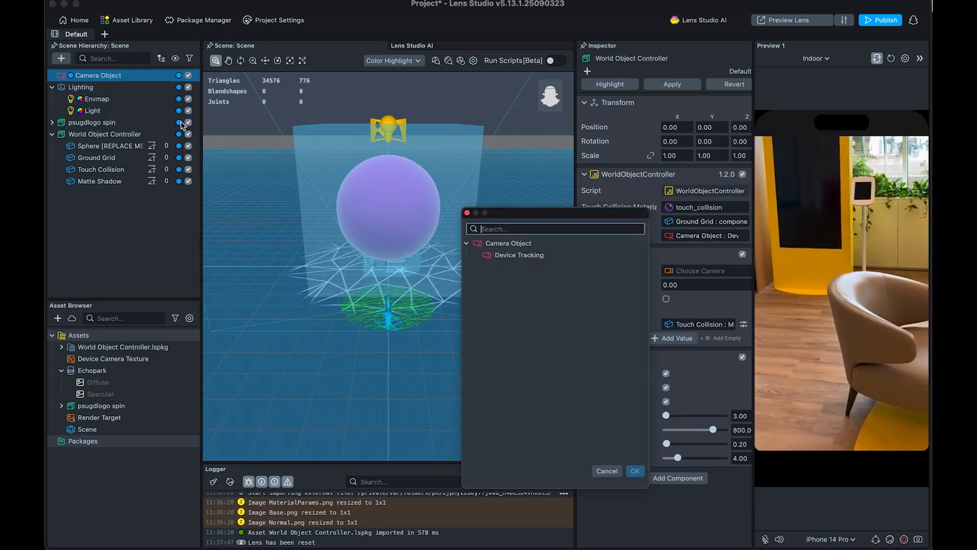
left_click(607, 470)
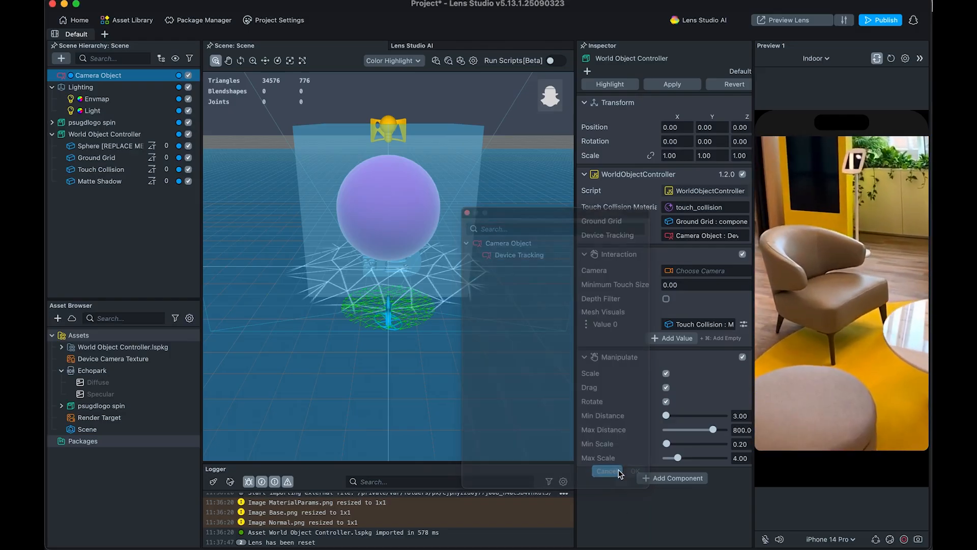
Step: Disable the psugdlogo spin object in the scene hierarchy
left_click(189, 123)
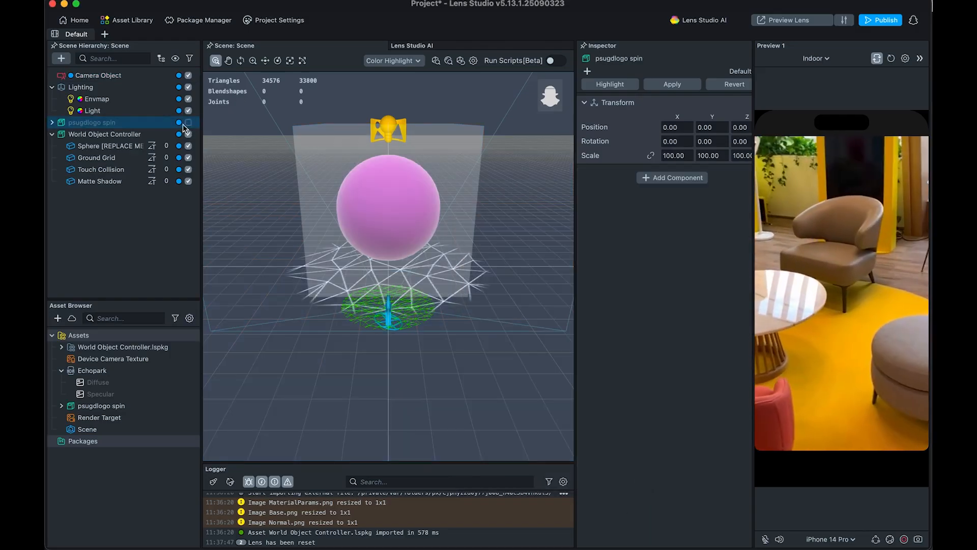
middle_click_drag(471, 422, 411, 403)
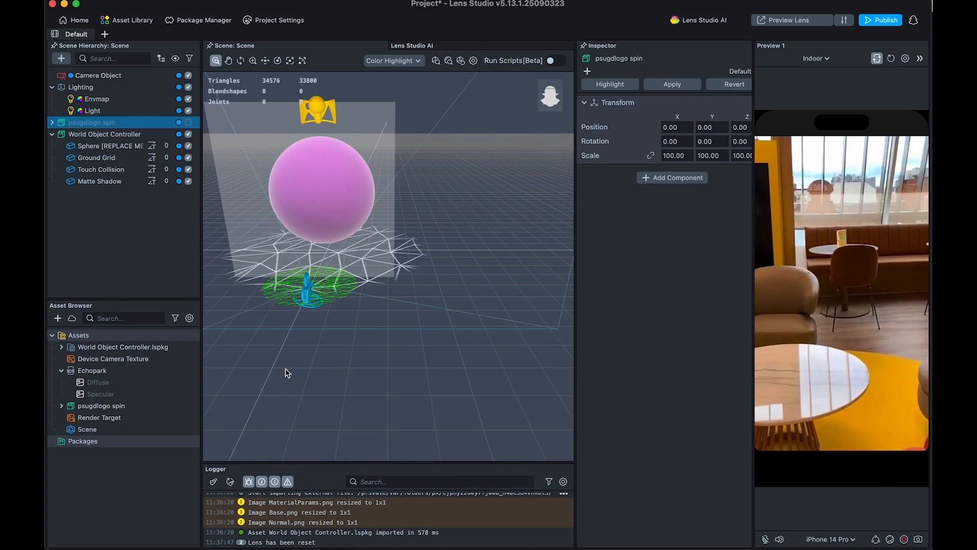
middle_click_drag(397, 293, 414, 373)
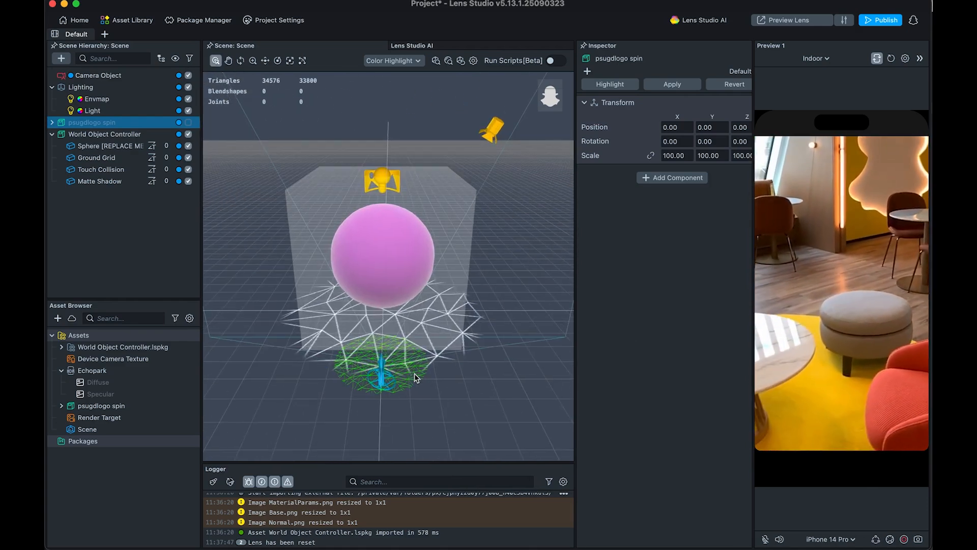
left_click_drag(445, 310, 349, 288, "alt")
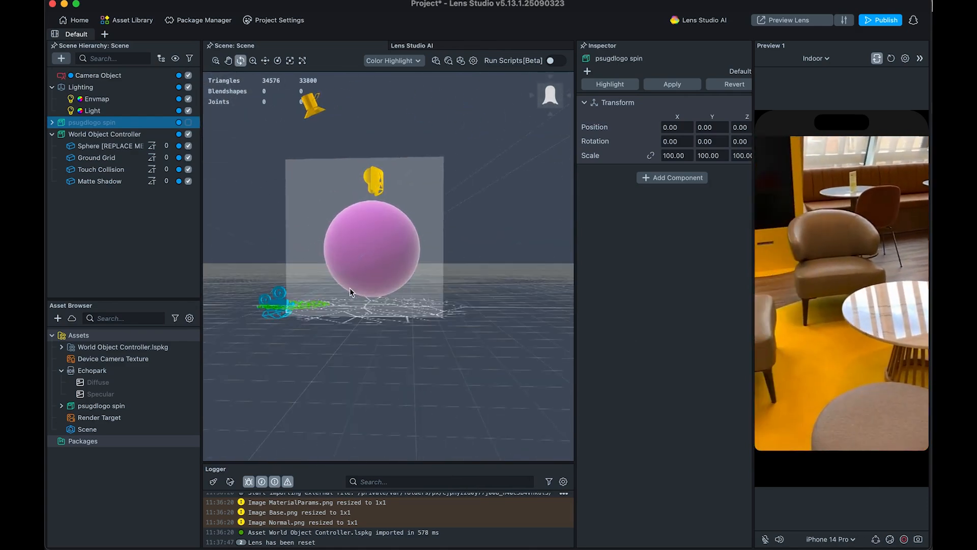
Step: Scale Sphere [REPLACE ME] down uniformly to about 1.86, undoing the extra squash along its Y axis
left_click(402, 264)
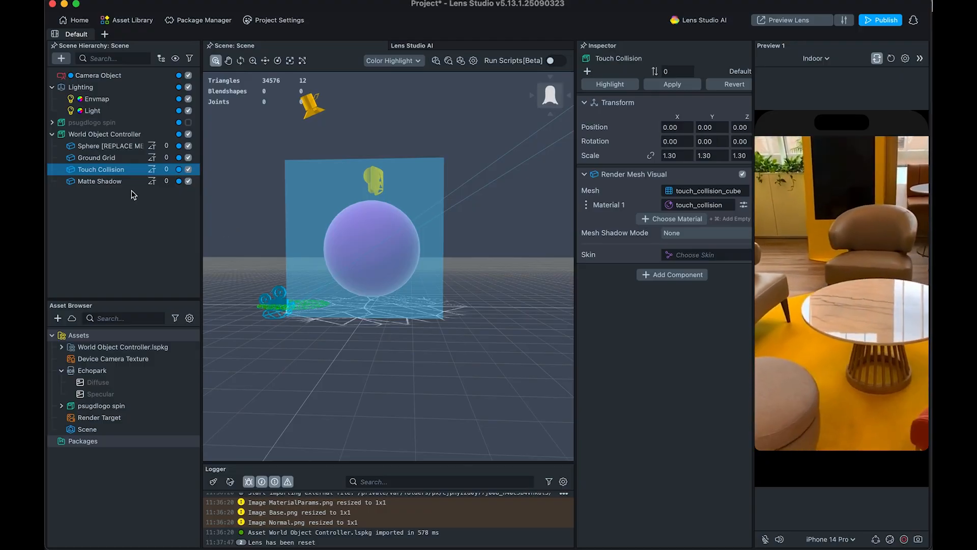
left_click(109, 146)
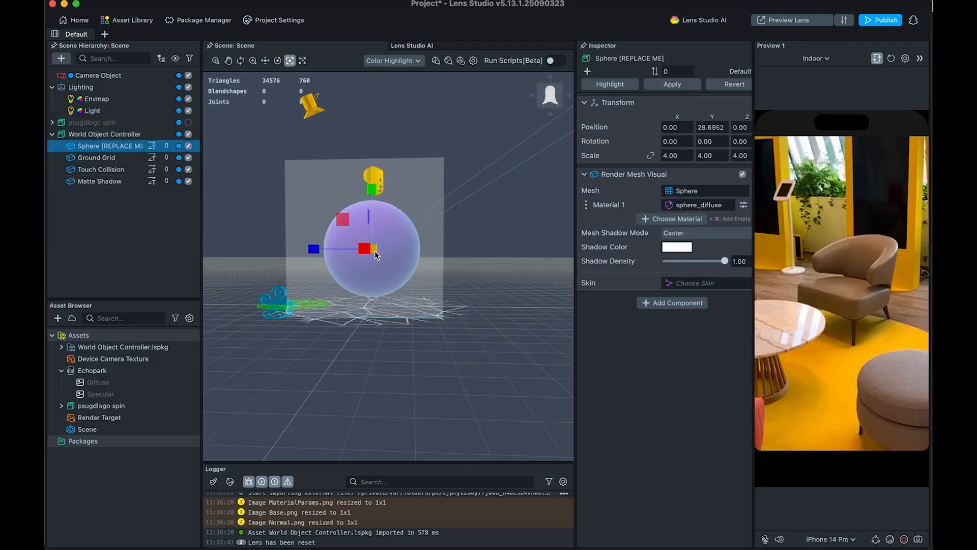
left_click_drag(339, 258, 363, 233)
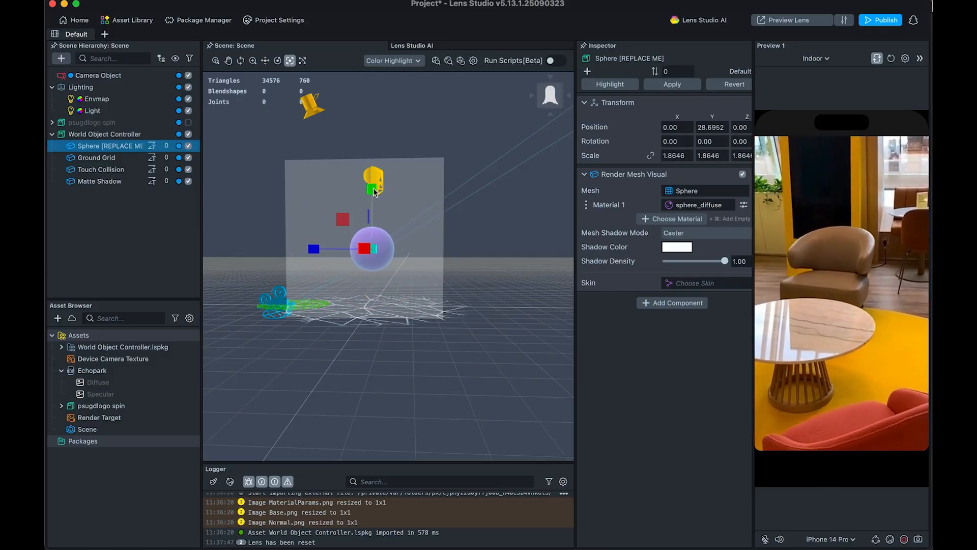
left_click_drag(374, 191, 375, 202)
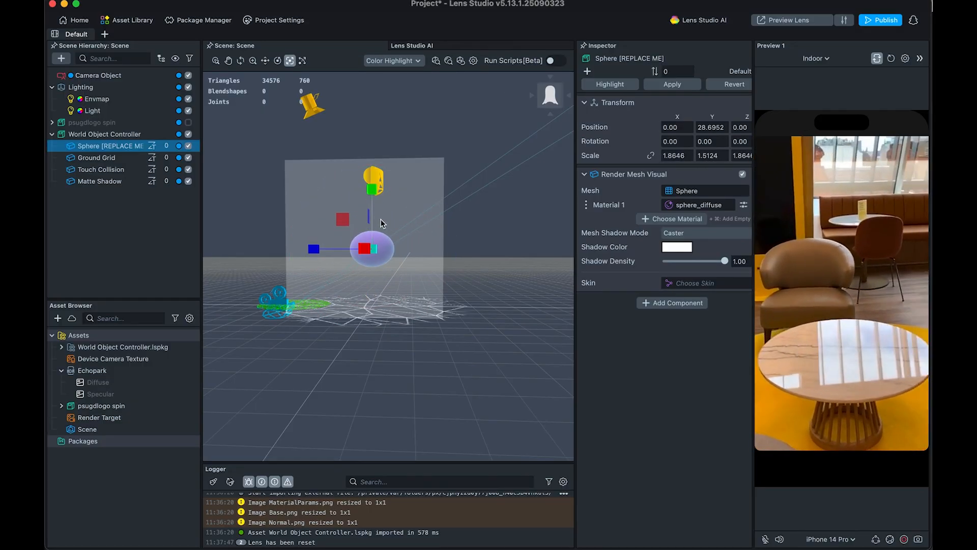
key("super+z")
Step: Lower Sphere [REPLACE ME] toward the ground grid, to a Y position of about 8.85
key("w")
left_click_drag(376, 206, 372, 244)
left_click_drag(296, 375, 381, 381, "alt")
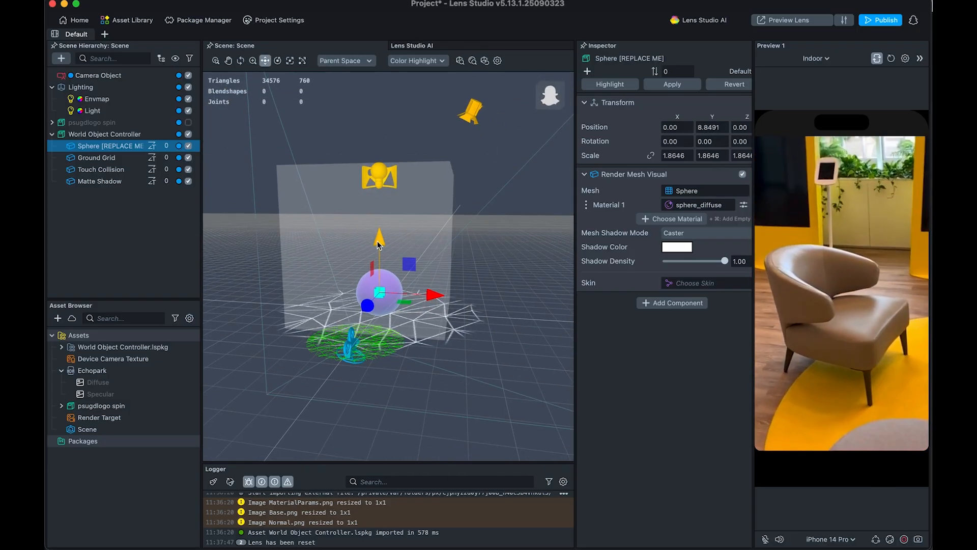
Step: Lower Sphere [REPLACE ME] to a Y position of about 7.75 and switch the preview scene to Stairs
left_click_drag(377, 243, 377, 246)
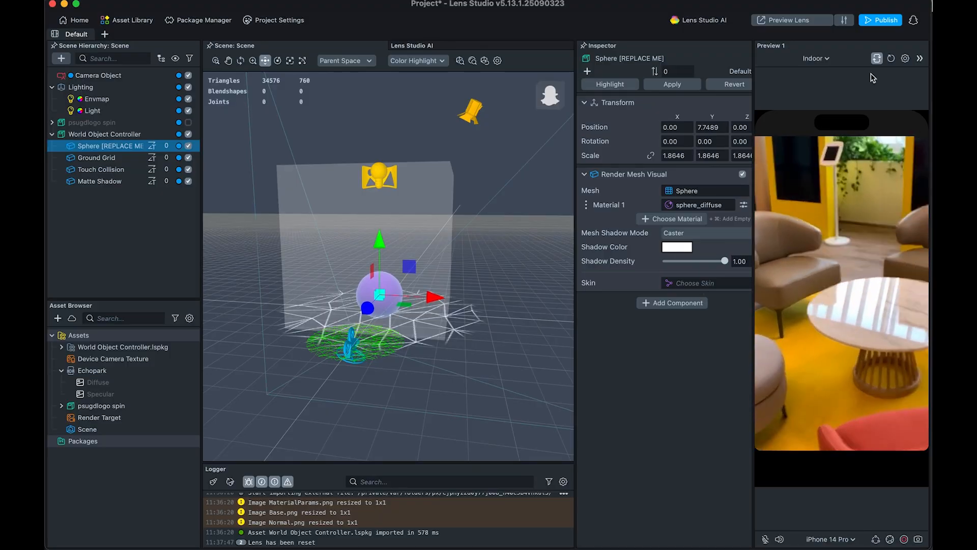
left_click(814, 58)
left_click(813, 170)
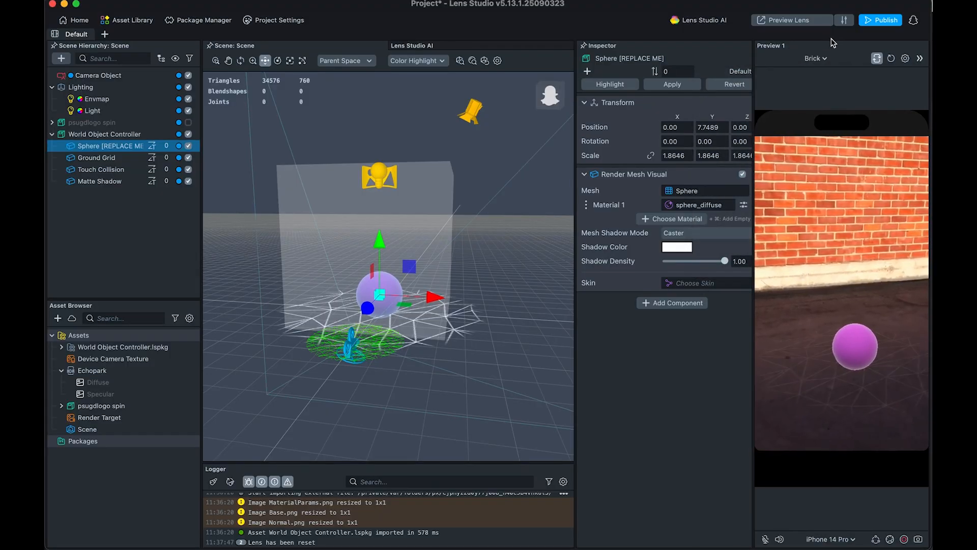
left_click(816, 58)
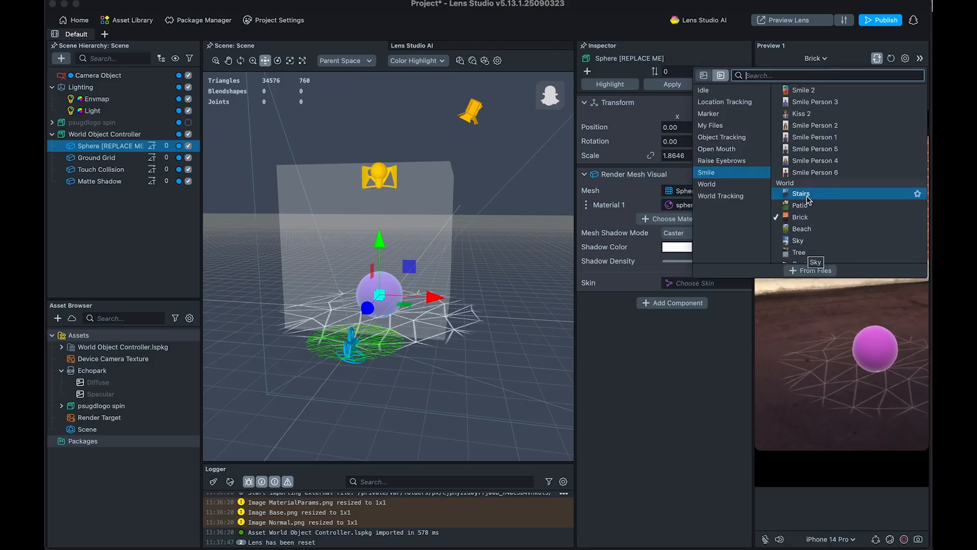
left_click(807, 196)
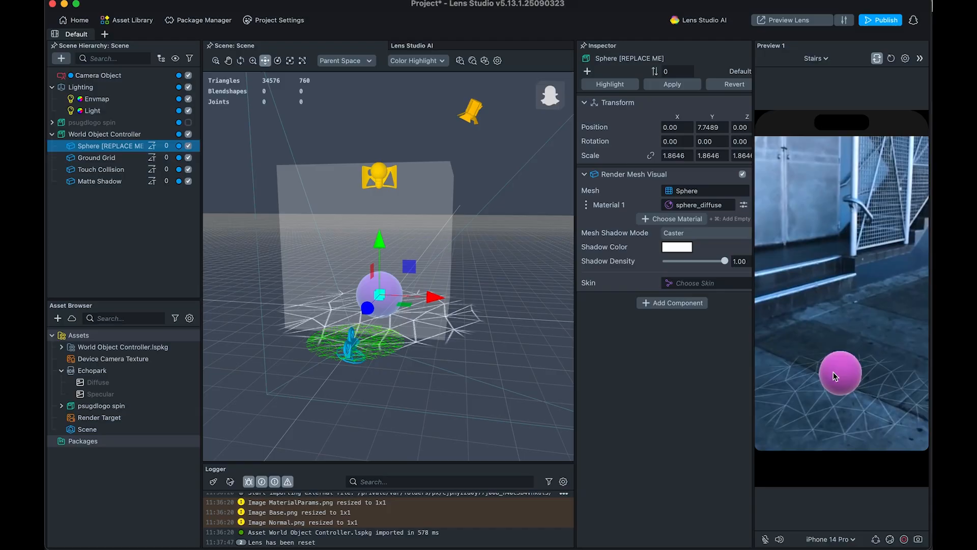
Step: Test surface placement by moving the sphere around the ground in the Stairs preview
left_click_drag(863, 321, 839, 359)
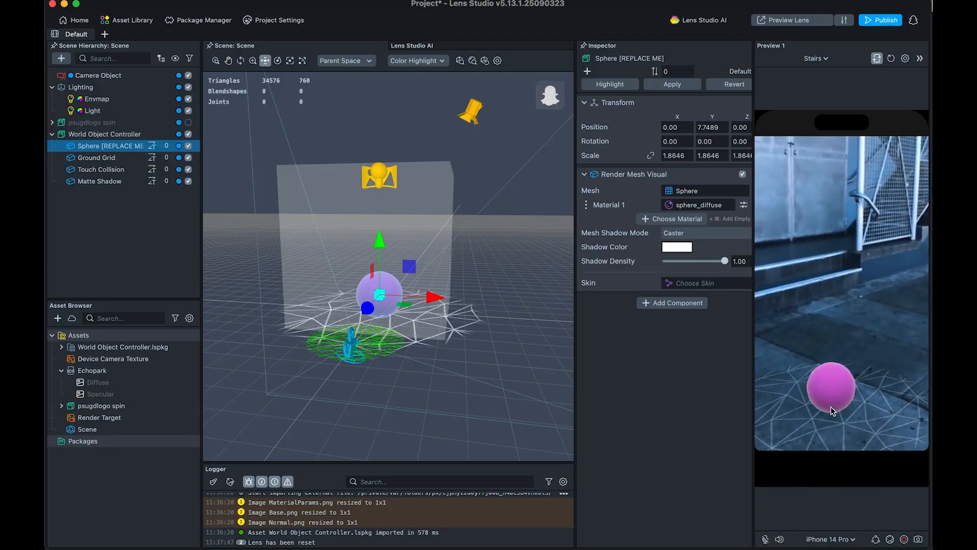
left_click_drag(831, 407, 853, 347)
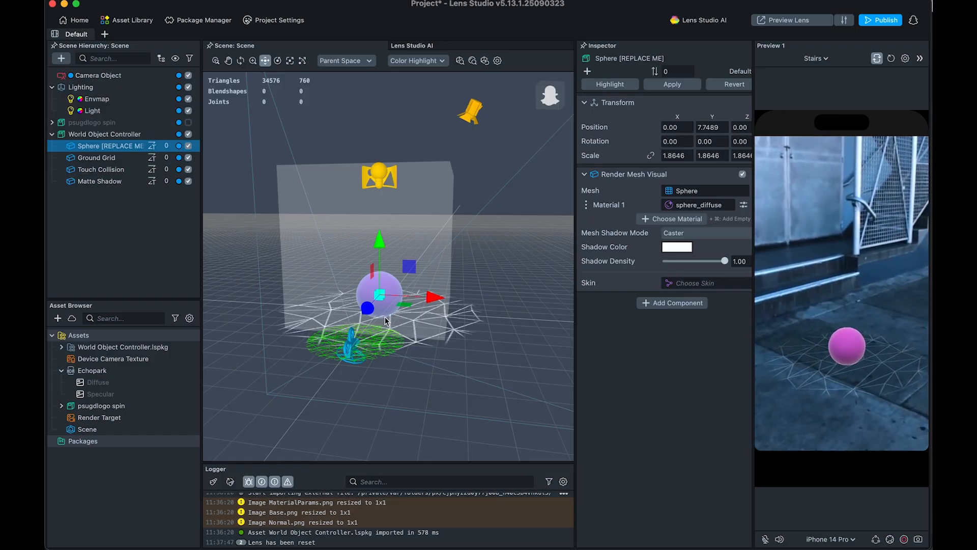
left_click(91, 75)
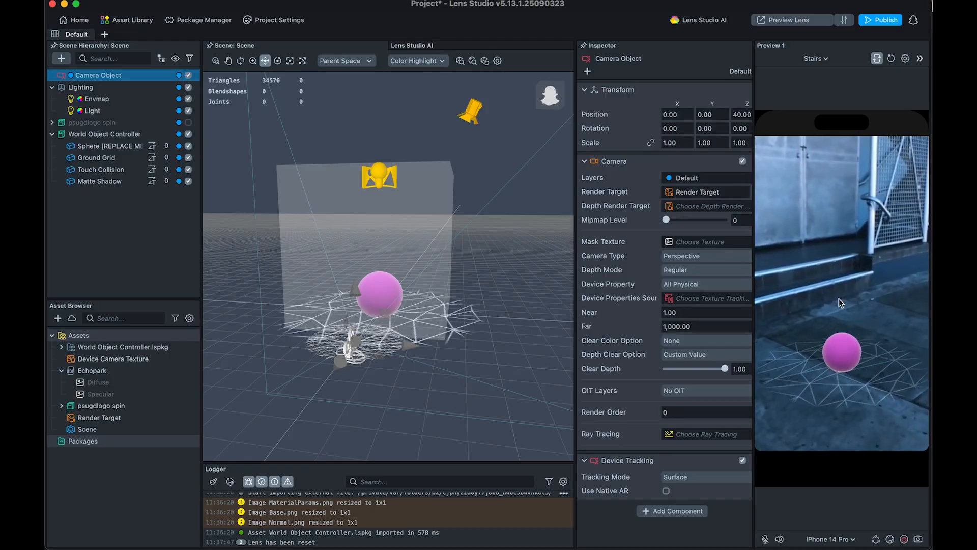
left_click_drag(839, 358, 848, 351)
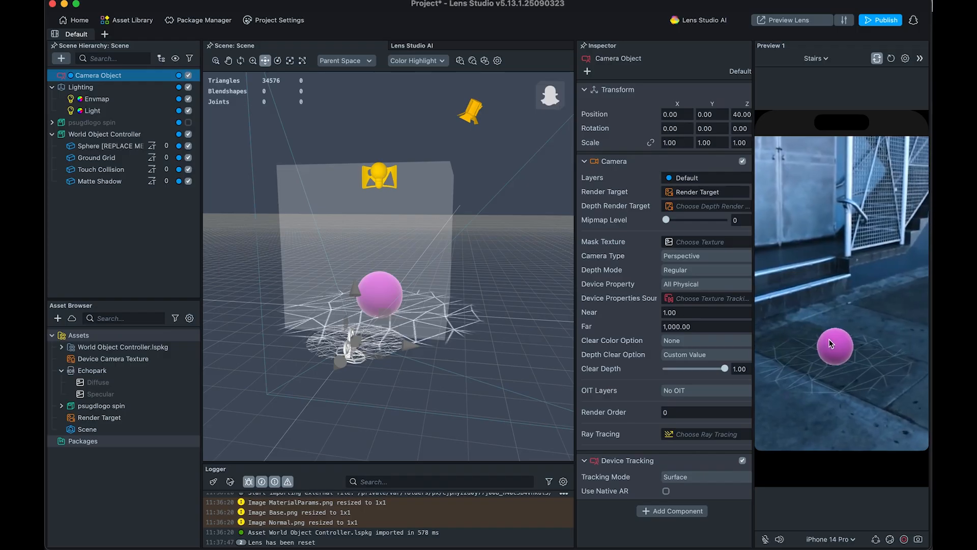
left_click_drag(841, 344, 853, 382)
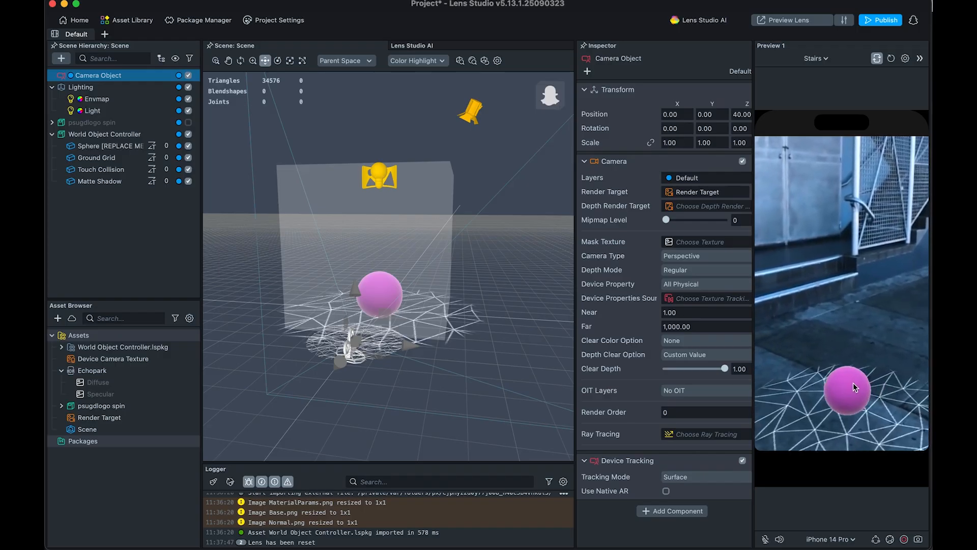
mouse_move(852, 381)
left_mouse_down()
mouse_move(856, 323)
mouse_move(861, 382)
left_mouse_up()
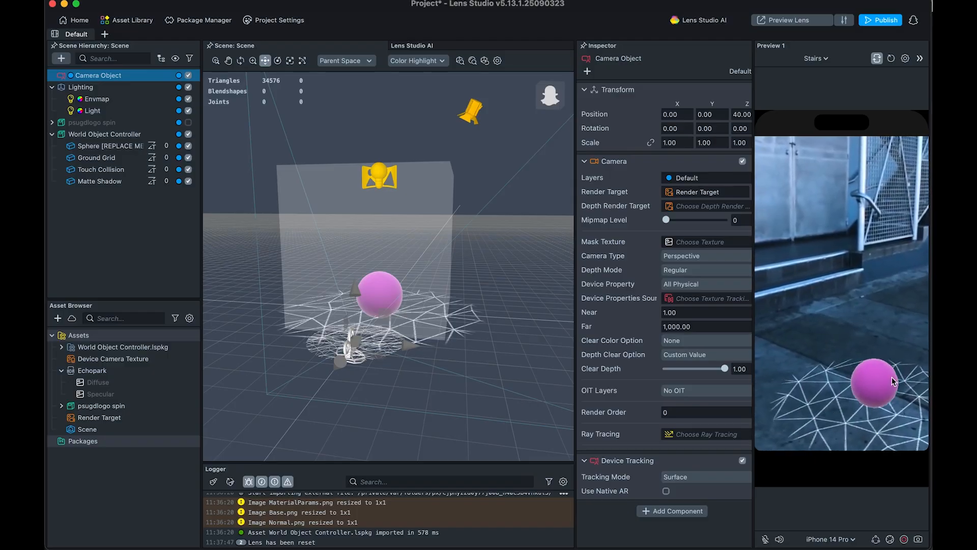
Step: Replace Sphere [REPLACE ME] under the World Object Controller with the psugdlogo spin object and enable it
left_click(130, 146)
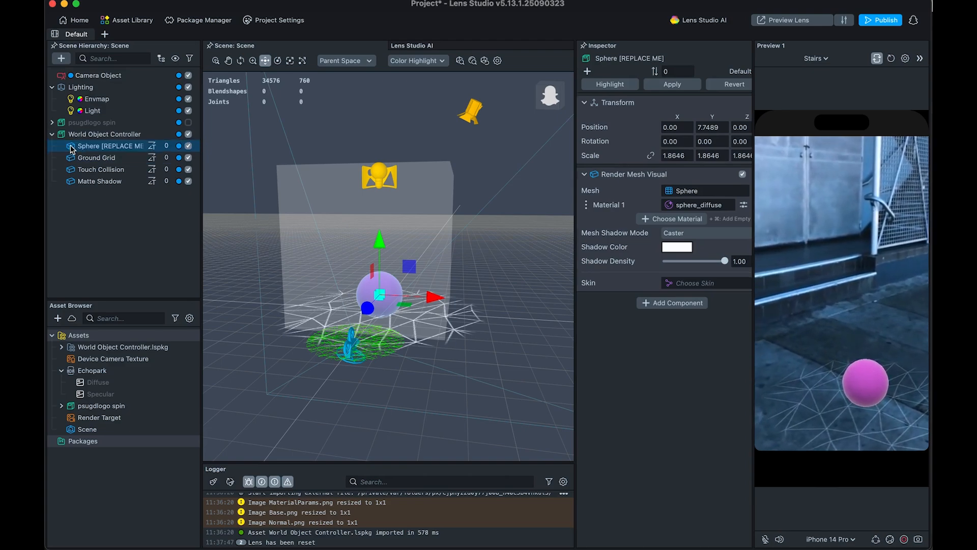
key("Delete")
left_click(97, 123)
left_click_drag(97, 124, 113, 135)
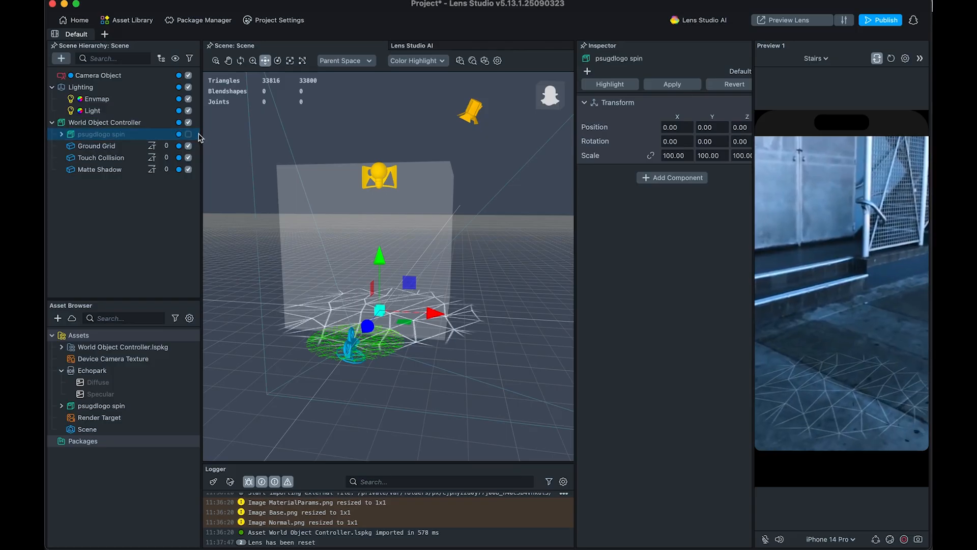
left_click(156, 187)
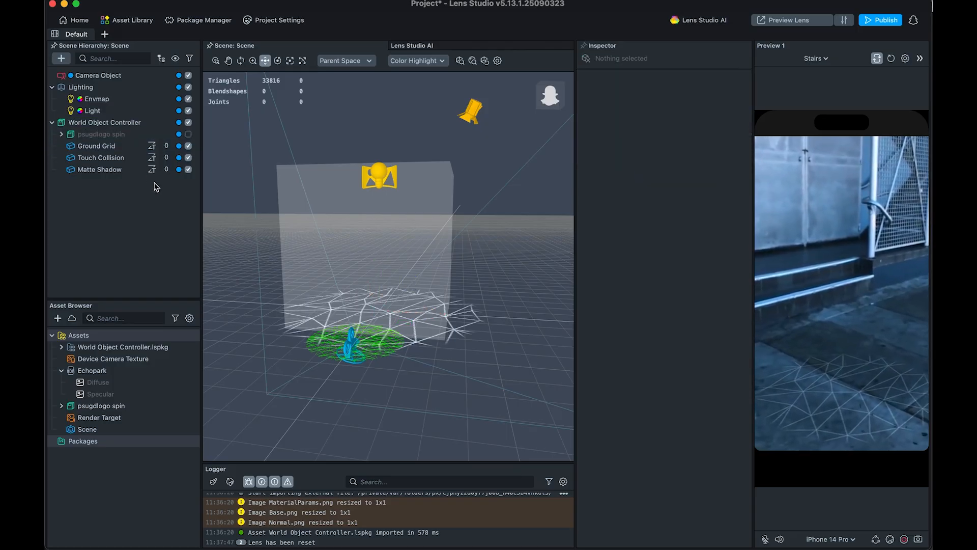
left_click(190, 134)
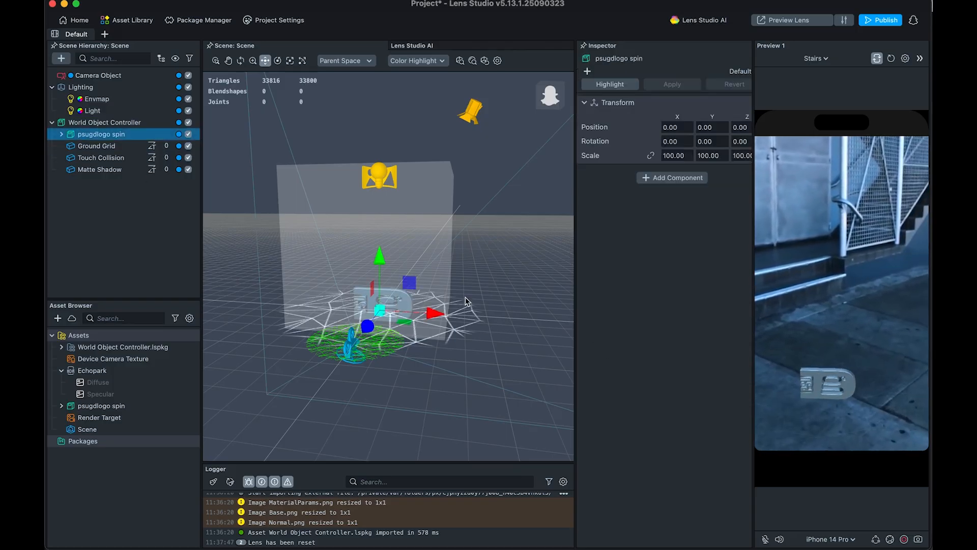
Step: Raise psugdlogo spin above the ground grid to a Y position of about 30.36
left_click_drag(378, 260, 380, 158)
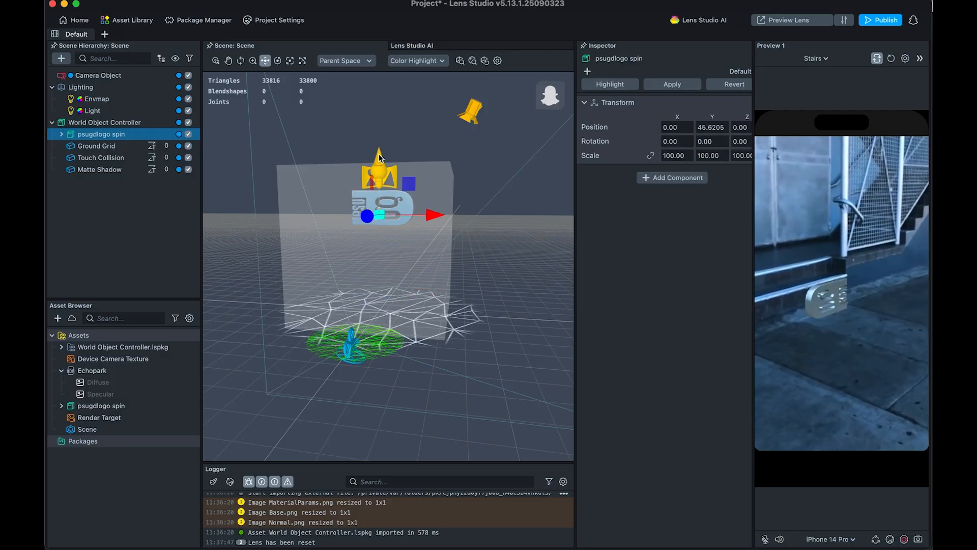
mouse_move(401, 356)
left_mouse_down("alt")
mouse_move(393, 346)
mouse_move(373, 405)
mouse_move(396, 383)
mouse_move(398, 349)
mouse_move(396, 363)
left_mouse_up("alt")
left_click_drag(370, 270, 371, 280)
left_click_drag(530, 311, 509, 310, "alt")
left_click(553, 95)
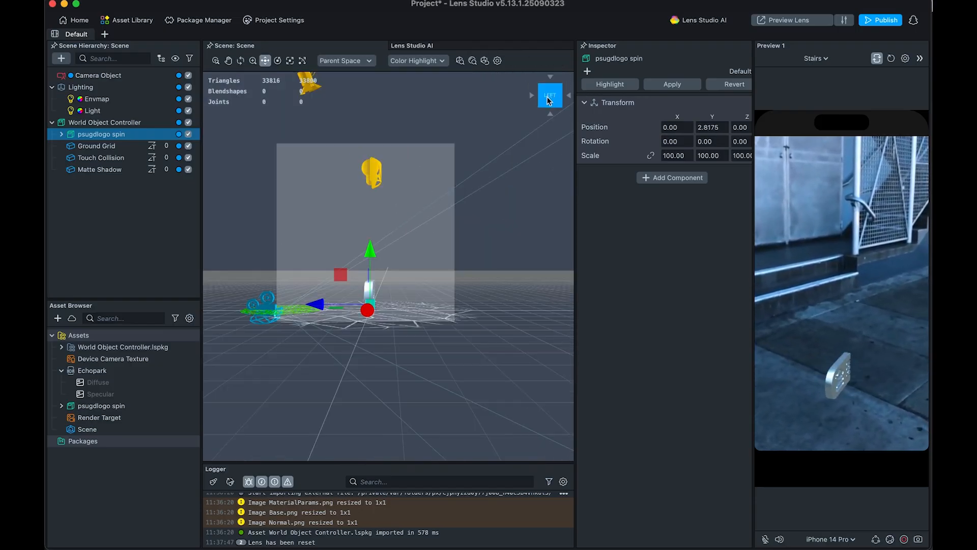
left_click(531, 95)
left_click(394, 295)
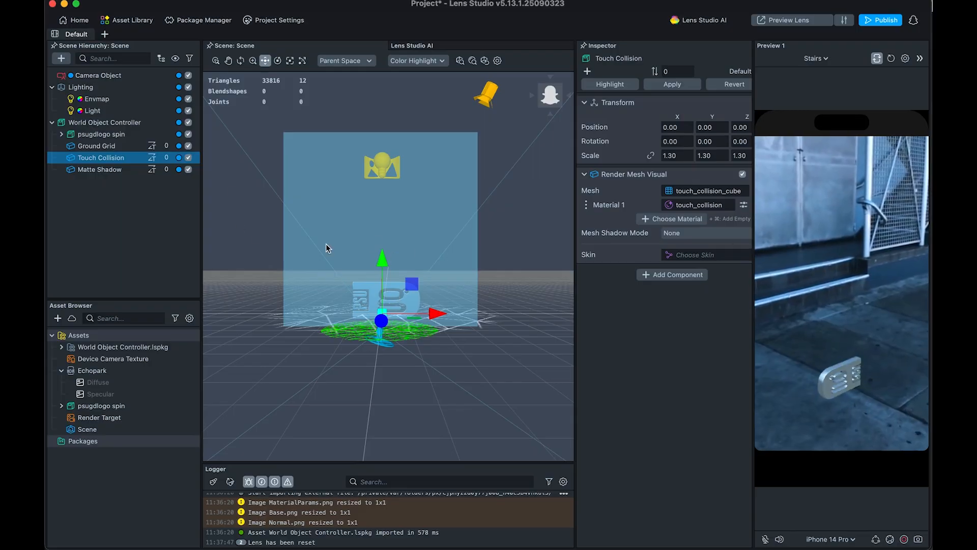
left_click(122, 136)
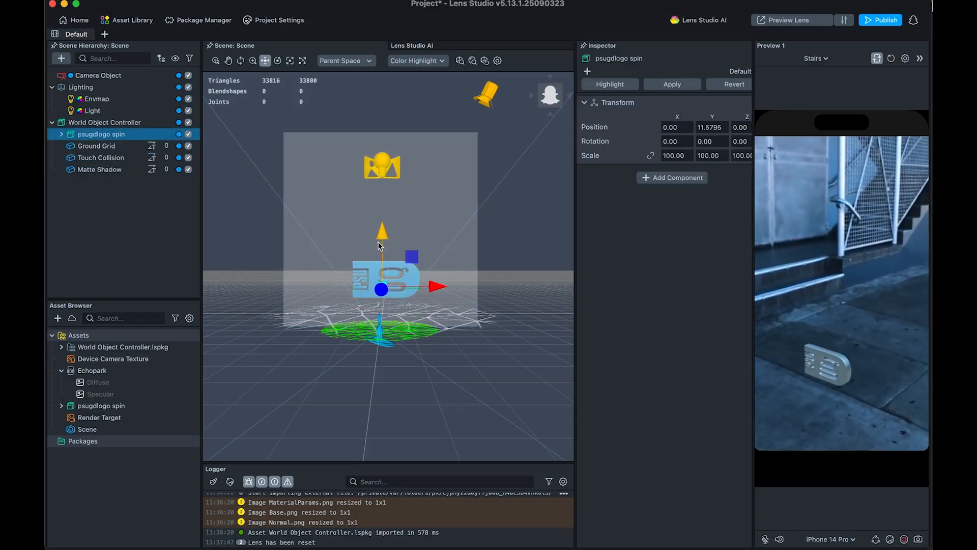
left_click_drag(379, 245, 382, 203)
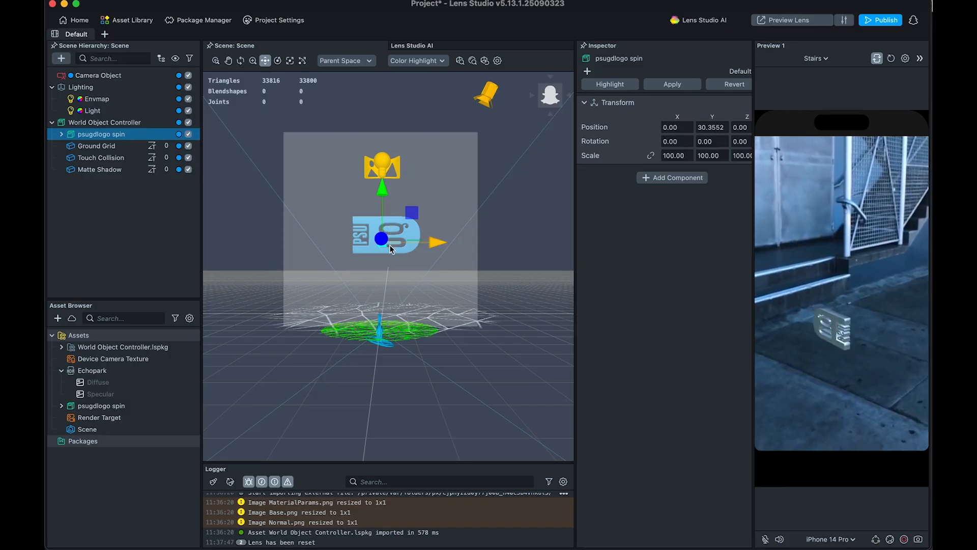
Step: Scale psugdlogo spin up uniformly to about 243.71 and lower it to a Y position of about 9.60
key("r")
left_click_drag(384, 245, 461, 254)
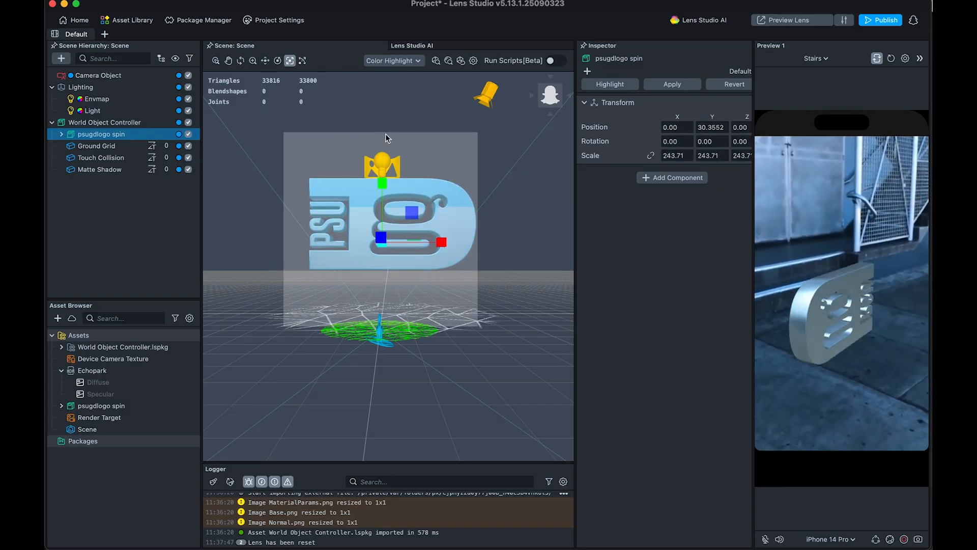
left_click_drag(378, 179, 383, 249)
left_click_drag(503, 391, 404, 375, "alt")
left_click_drag(372, 252, 479, 321)
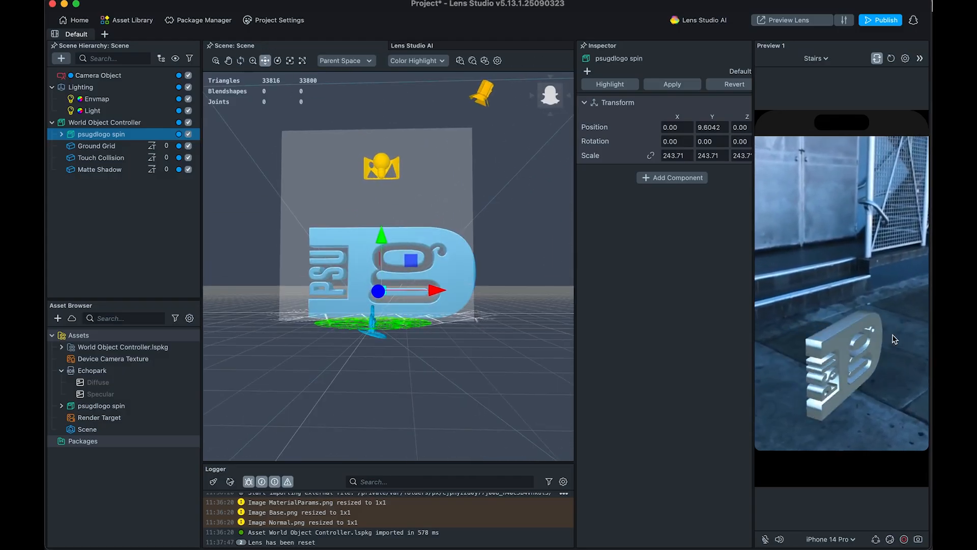
Step: Scale the Touch Collision box to fit around the logo, about 1.40 in X and 0.77 in Y
left_click(98, 170)
left_click(107, 159)
left_click_drag(463, 300, 388, 312, "alt")
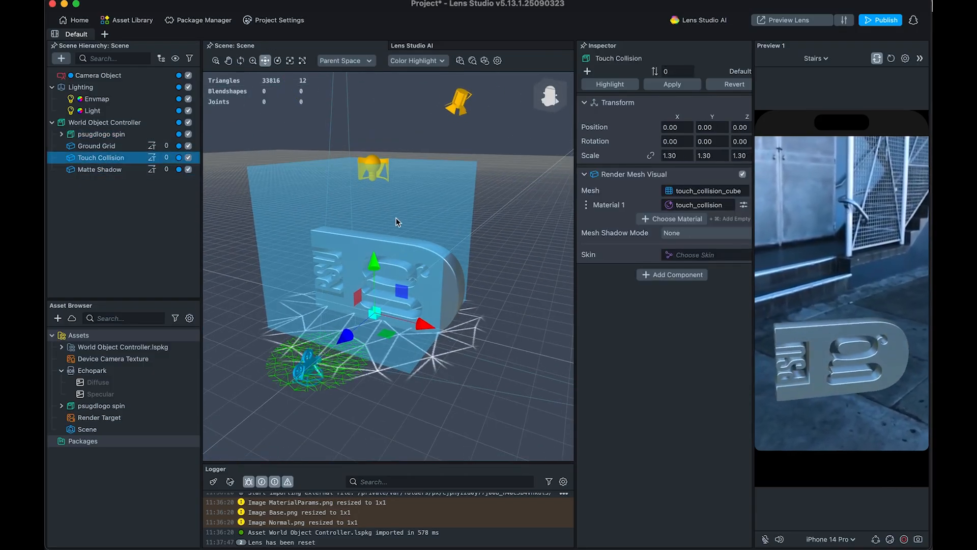
key("r")
left_click_drag(375, 260, 377, 283)
left_click_drag(497, 343, 456, 356, "alt")
left_click_drag(439, 314, 444, 315)
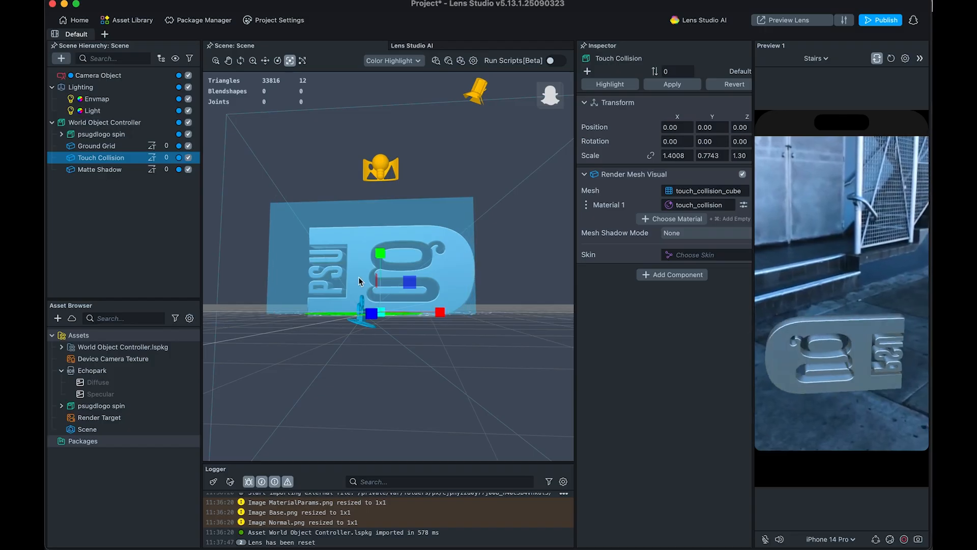
Step: Shift the Touch Collision box sideways over the logo to an X position of about 1.45
key("w")
left_click_drag(417, 313, 435, 313)
left_click_drag(423, 362, 452, 443, "alt")
left_click_drag(449, 303, 437, 304)
left_click_drag(502, 363, 491, 290, "alt")
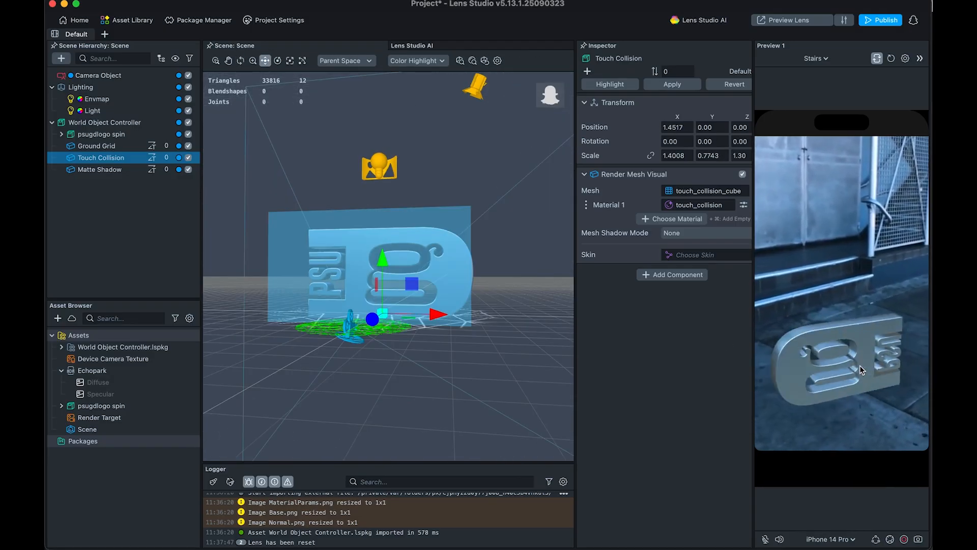
Step: Check the World Object Controller's settings and send the lens to the paired device for preview
left_click(120, 133)
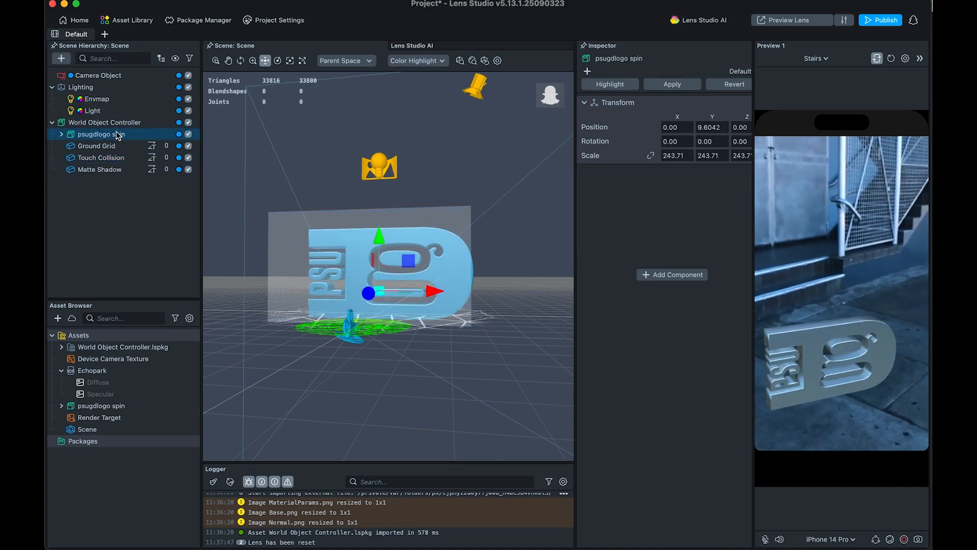
left_click(120, 123)
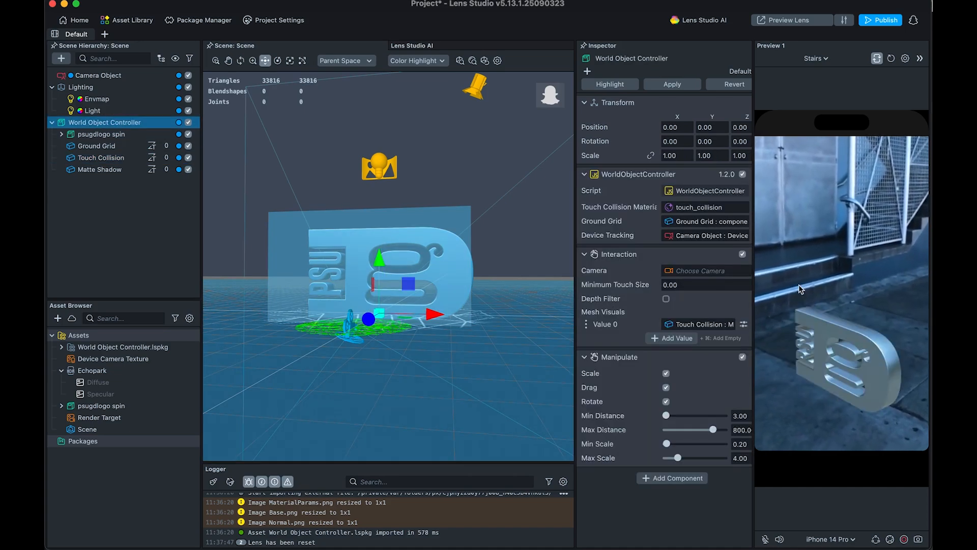
left_click(795, 23)
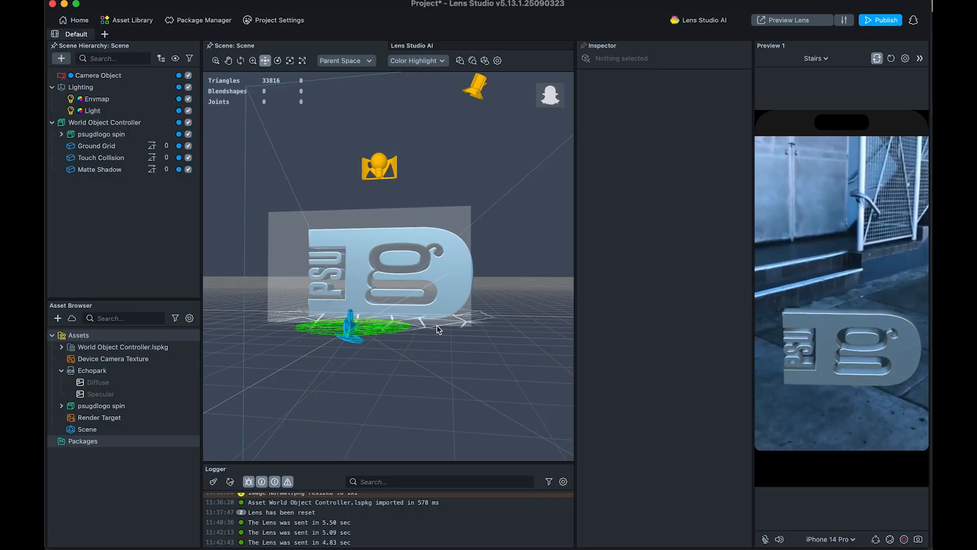
Step: Disable the Ground Grid object and delete it from the World Object Controller
left_click(435, 320)
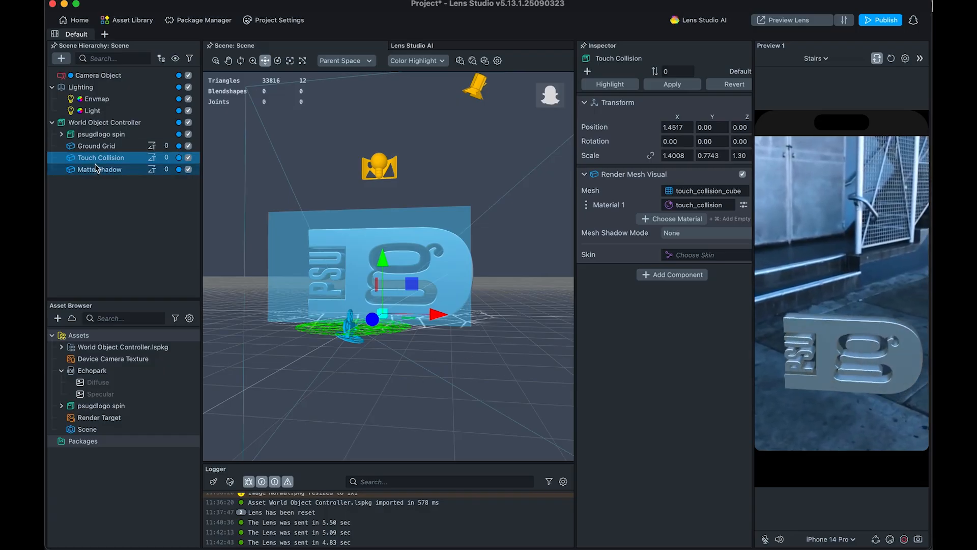
left_click(102, 134)
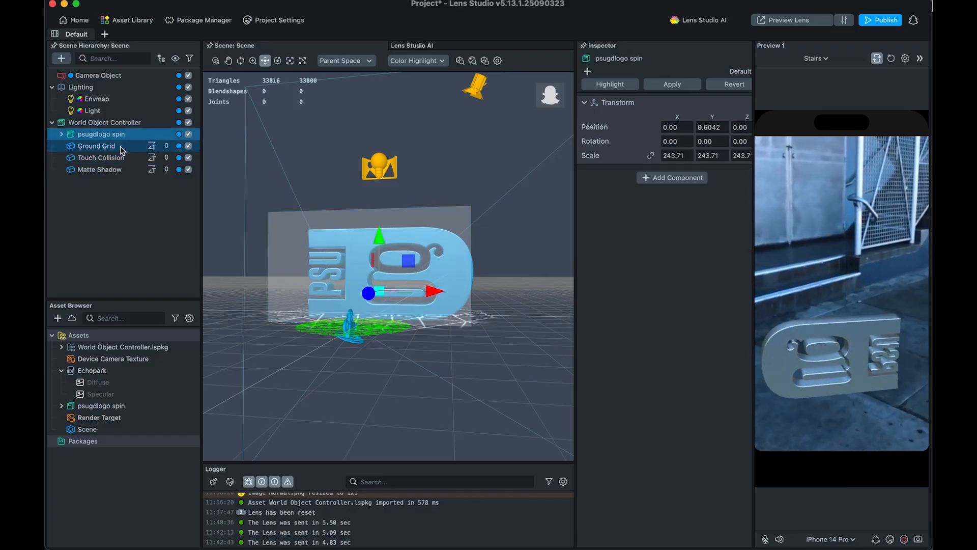
left_click(121, 147)
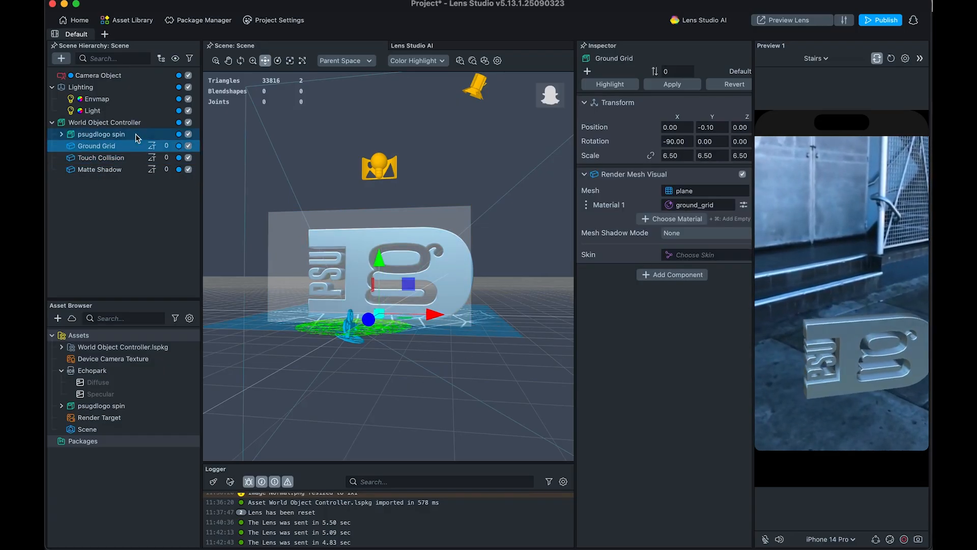
left_click(189, 146)
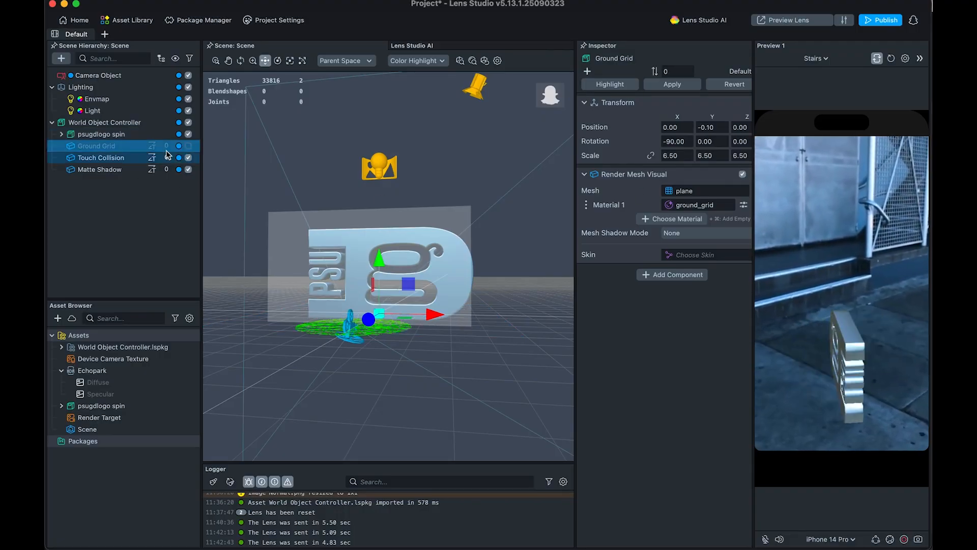
right_click(112, 149)
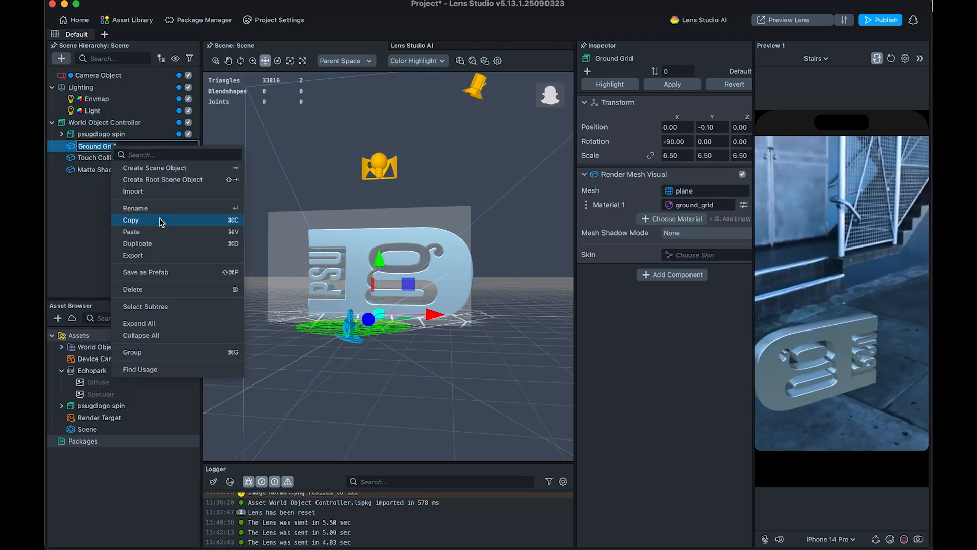
left_click(160, 294)
Step: Review the World Object Controller's component references and the Logger messages after the Ground Grid's removal
left_click(130, 123)
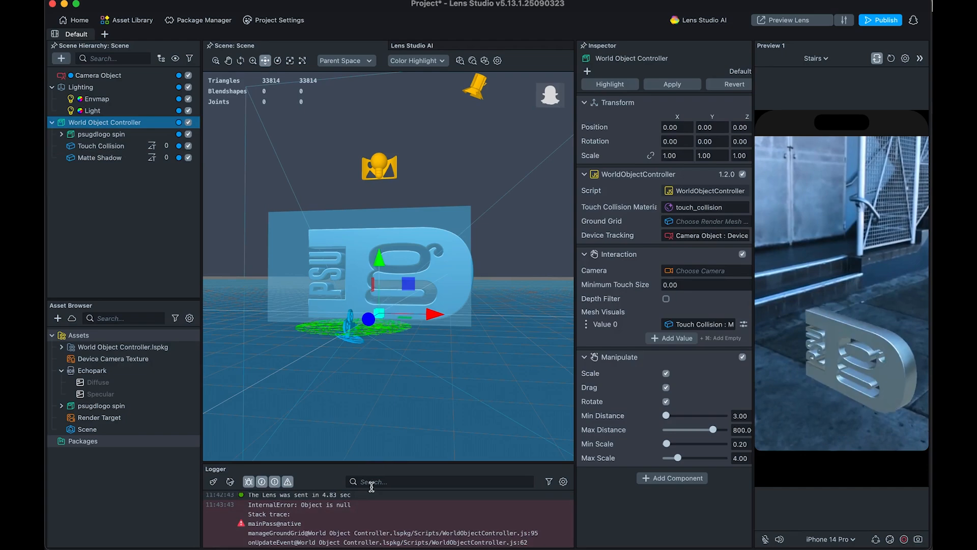
left_click(314, 538)
scroll(326, 527, "up", 3)
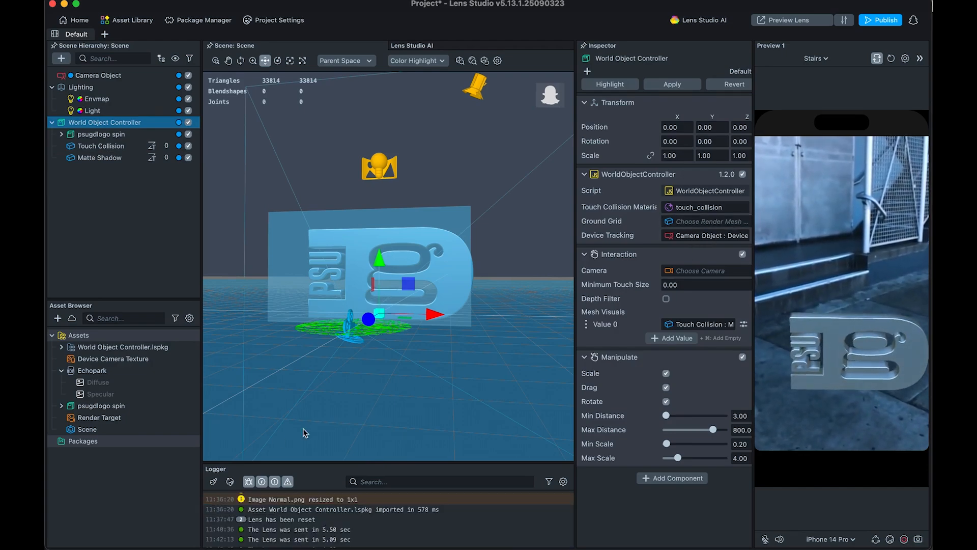
left_click(150, 212)
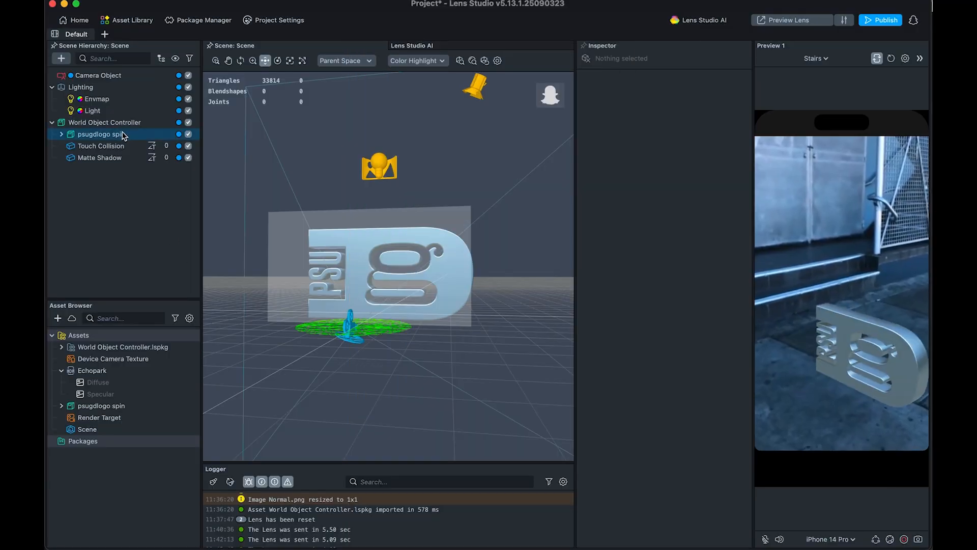
Step: Import the Red Panda model from the Asset Library's 3D category
left_click(123, 123)
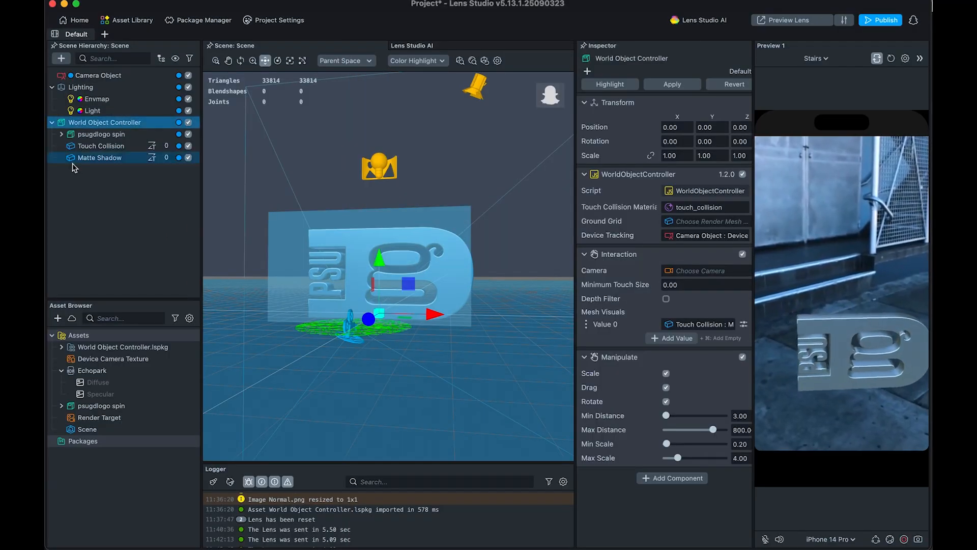
left_click(133, 20)
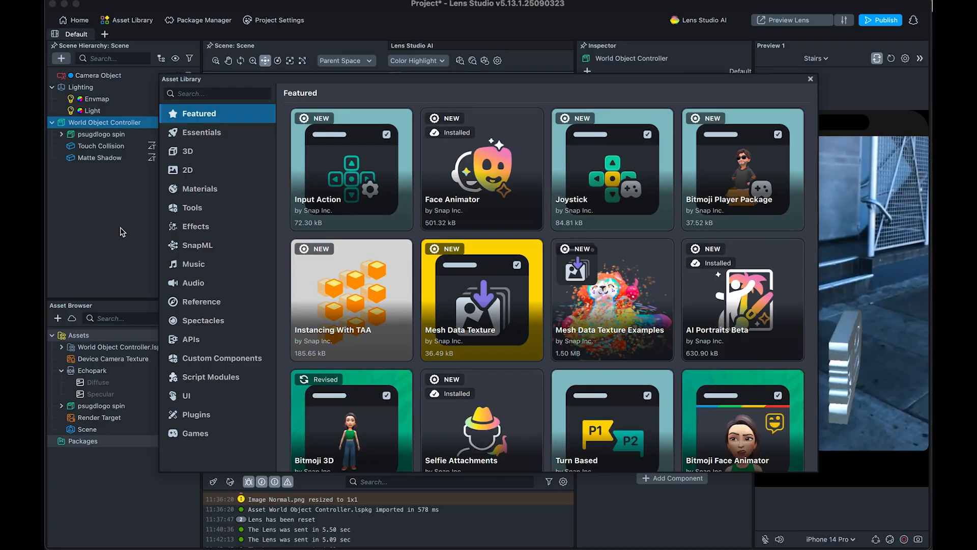
left_click(188, 151)
scroll(523, 346, "down", 3)
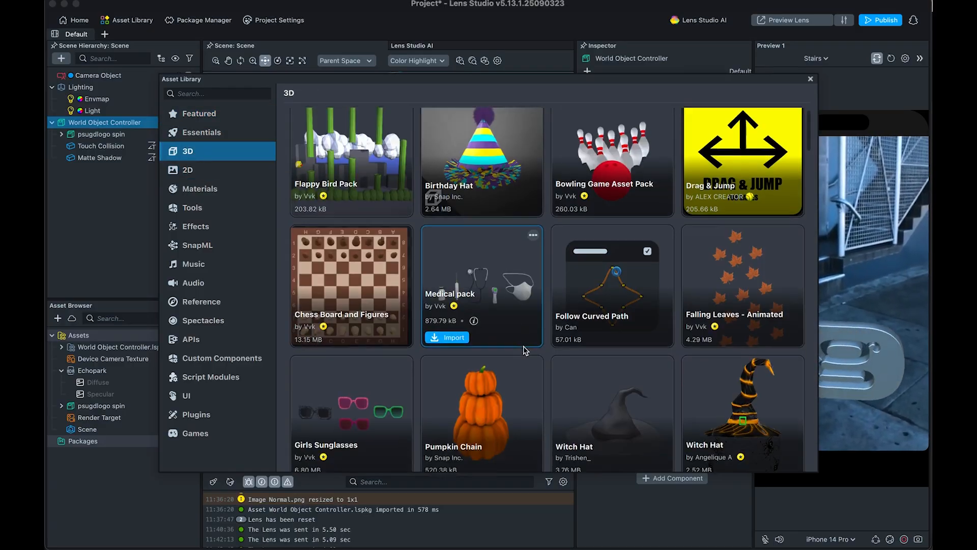
scroll(524, 346, "down", 5)
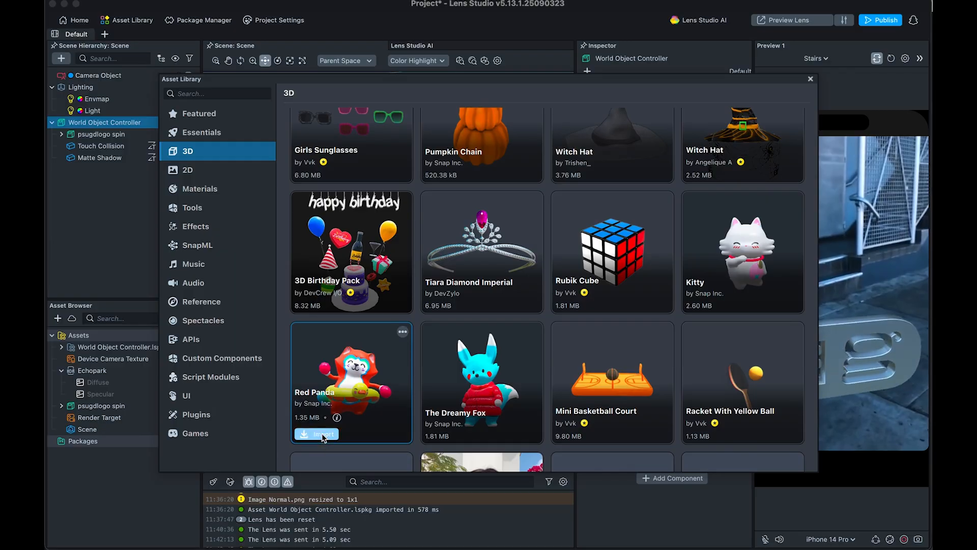
left_click(316, 434)
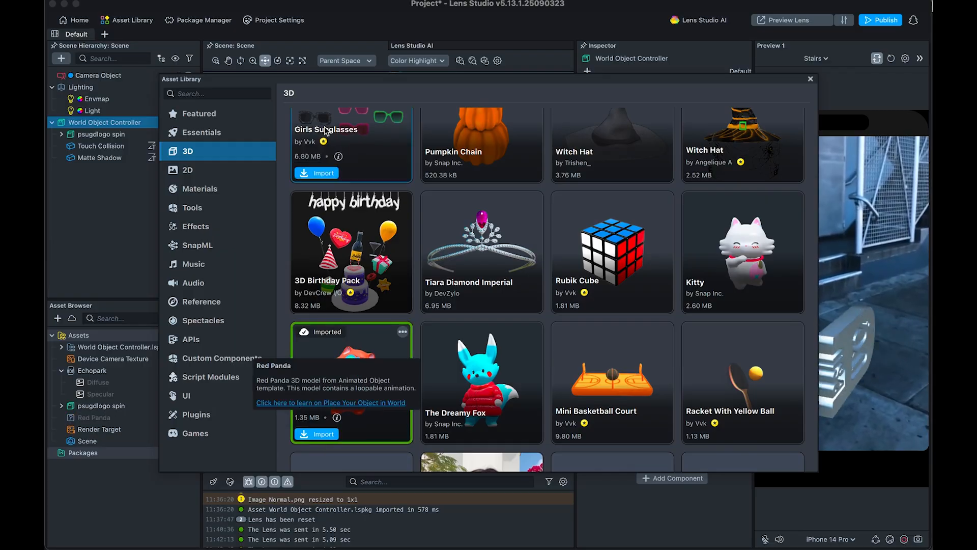
left_click(811, 80)
Step: Add the RedPanda__ADD_TO_SCENE prefab to the scene as a child of the World Object Controller
left_click(101, 418)
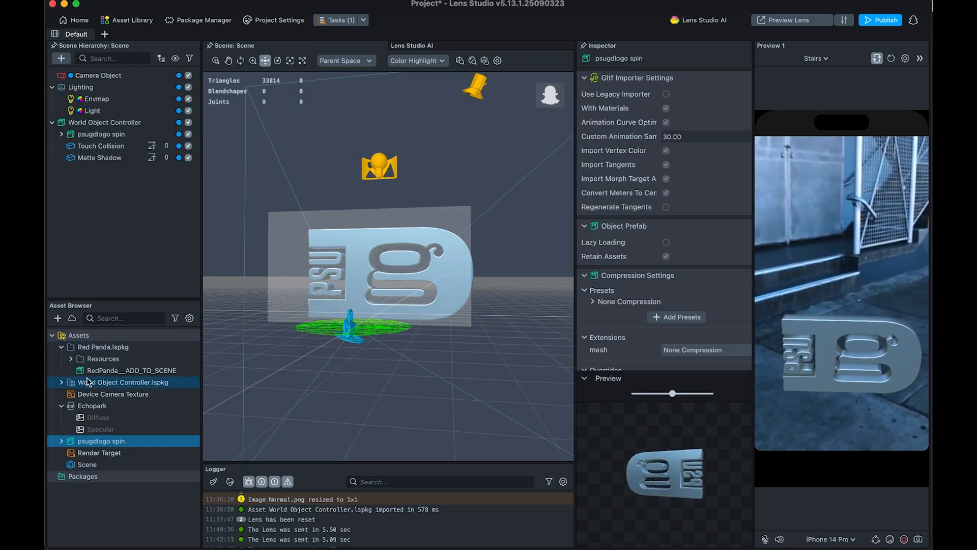
left_click(80, 373)
left_click_drag(149, 212, 114, 128)
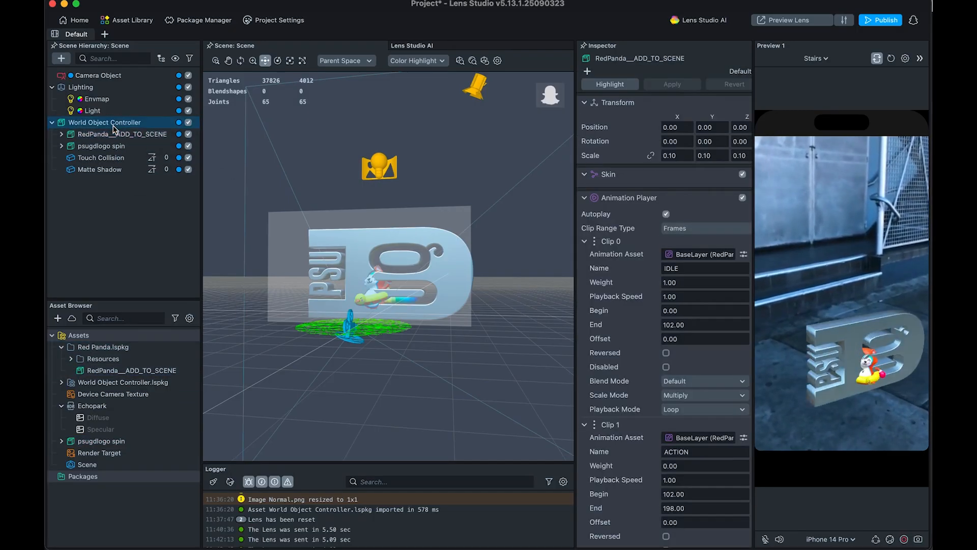
left_click(113, 125)
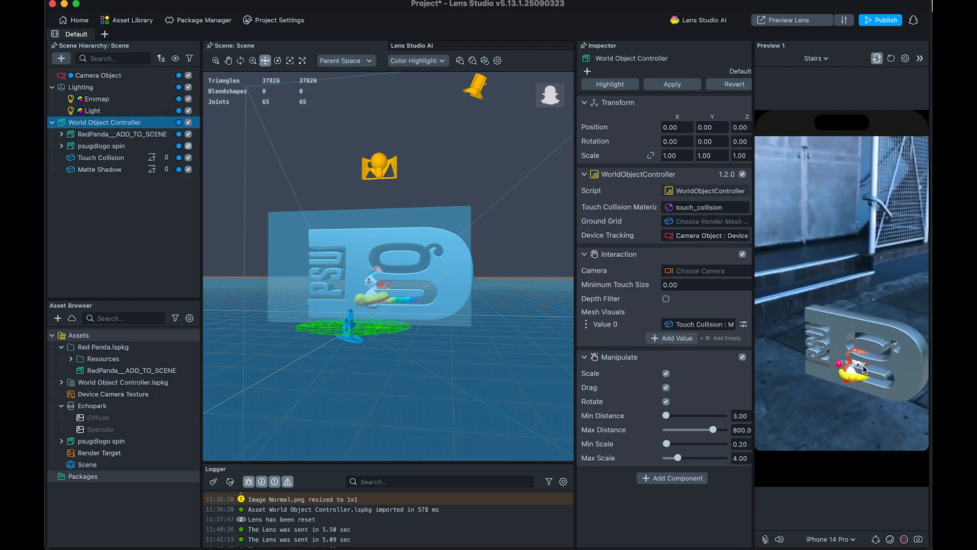
Step: Move the Red Panda in front of the logo, to about X 6.66, Y -0.85 and Z 22.9
left_click(108, 134)
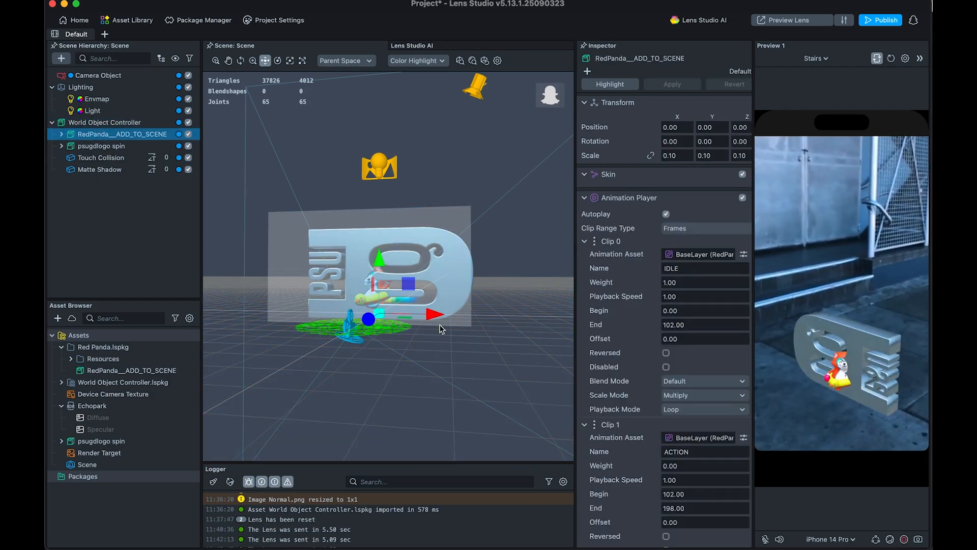
left_click_drag(470, 329, 562, 339)
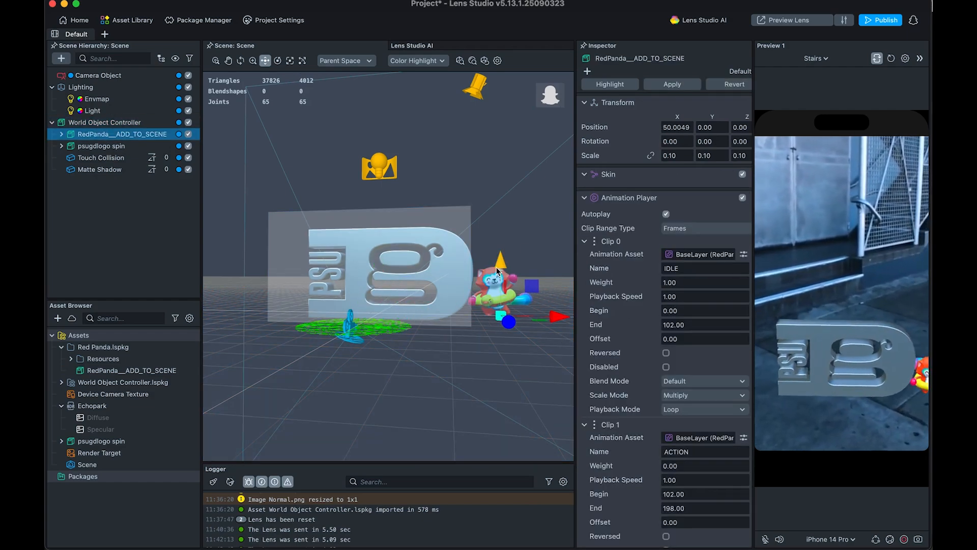
left_click_drag(506, 364, 522, 283)
left_click_drag(544, 321, 424, 327)
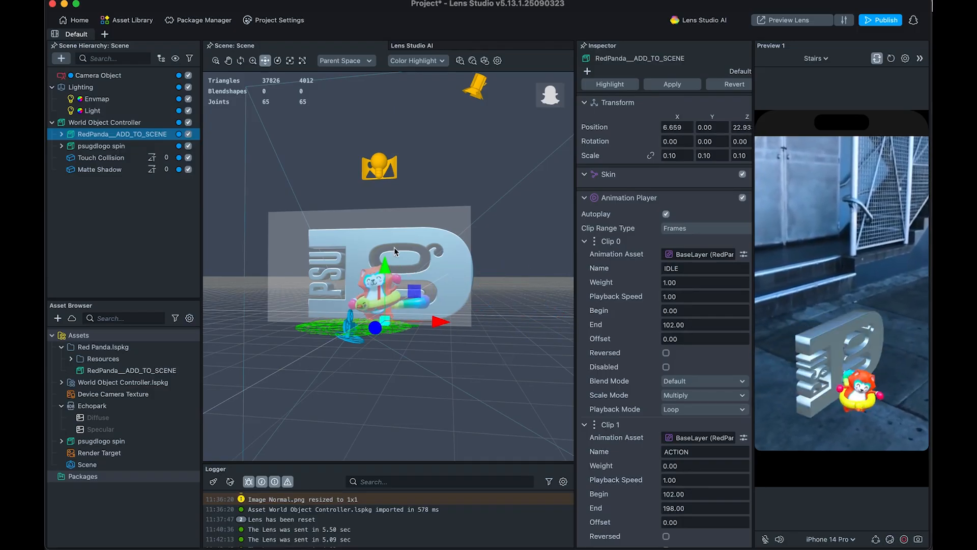
left_click_drag(383, 278, 386, 262)
Step: Move the Red Panda behind and to the side of the logo, to about X -51.9 and Z -64.4
left_click_drag(421, 372, 350, 369, "alt")
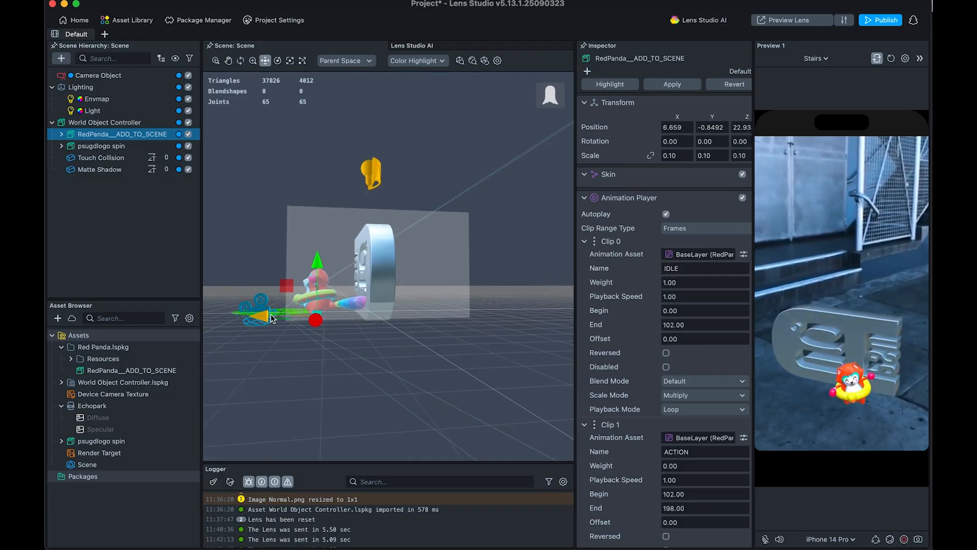
left_click_drag(239, 319, 197, 324)
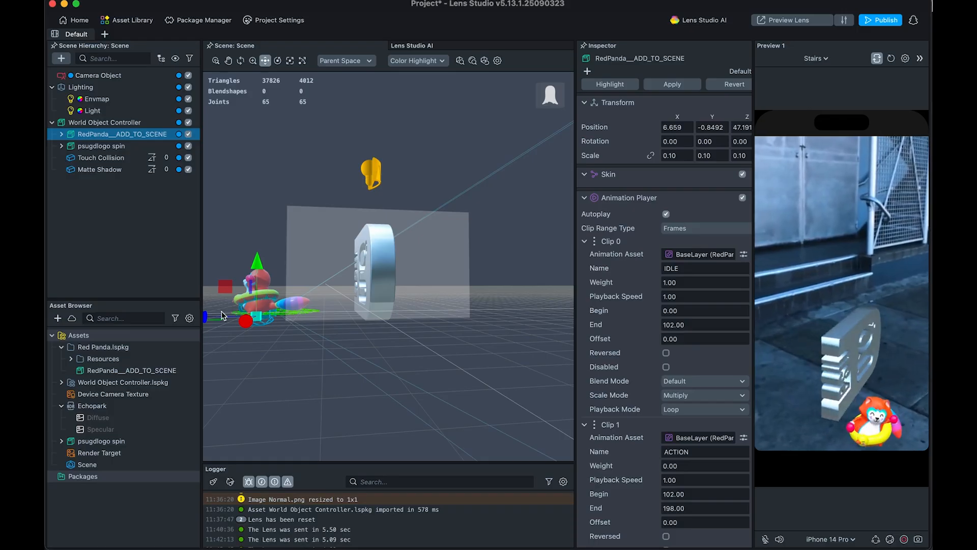
left_click_drag(213, 321, 370, 329)
mouse_move(448, 319)
left_mouse_down()
mouse_move(488, 326)
mouse_move(432, 308)
left_mouse_up()
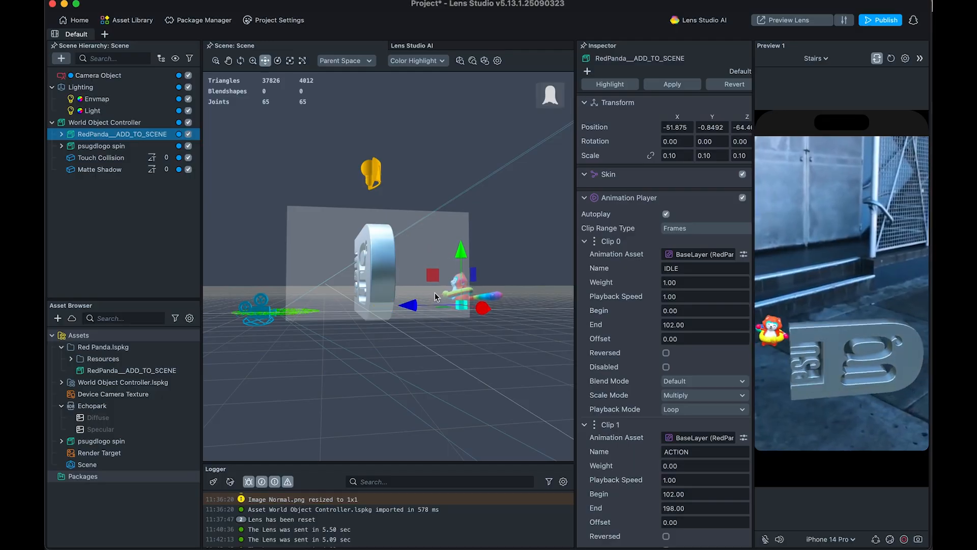
Step: Scale the Red Panda up uniformly to about 0.387 and adjust its height to a Y position of about -3.53
left_click_drag(520, 324, 501, 306)
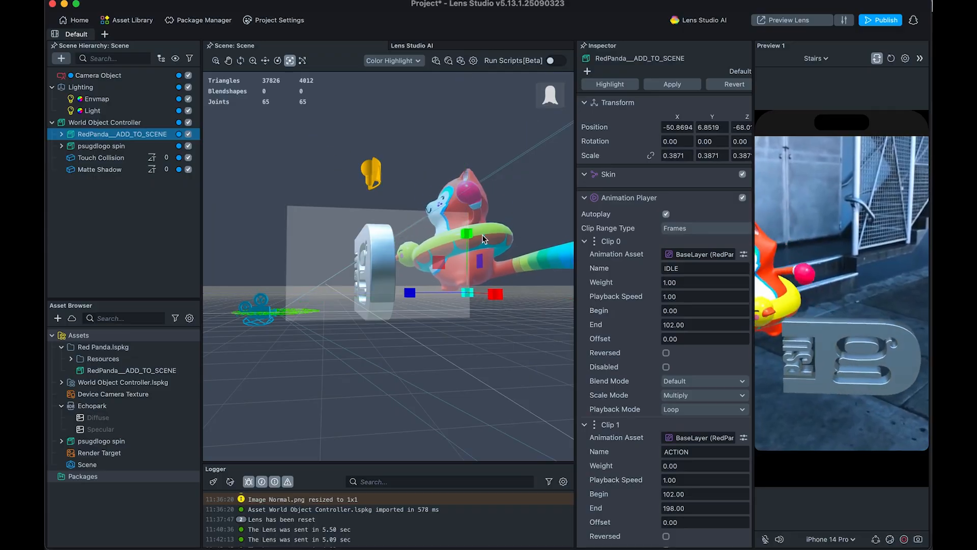
left_click_drag(468, 237, 468, 254)
left_click_drag(488, 366, 541, 393, "alt")
key("w")
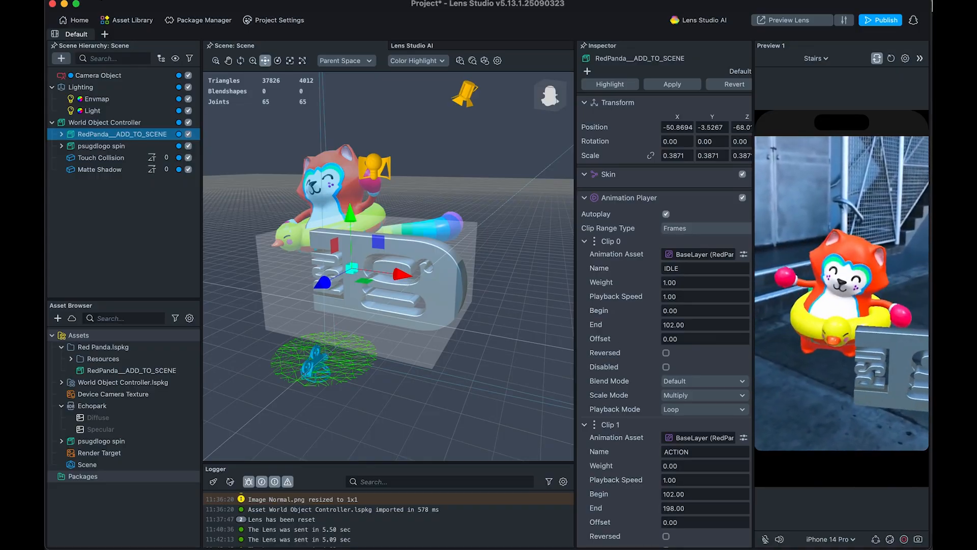
Step: Search the Asset Library for "world" and import a second World Object Controller
left_click(128, 20)
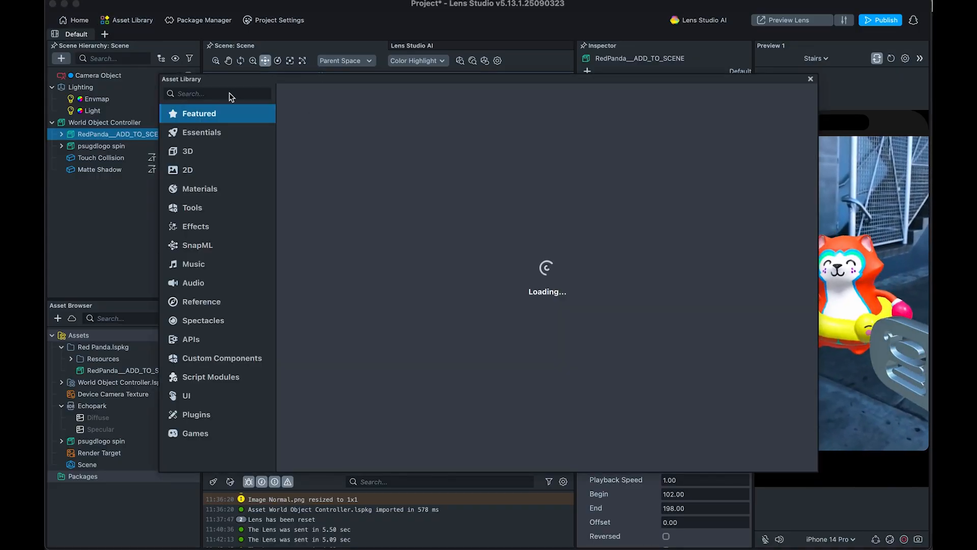
left_click(230, 95)
type("world")
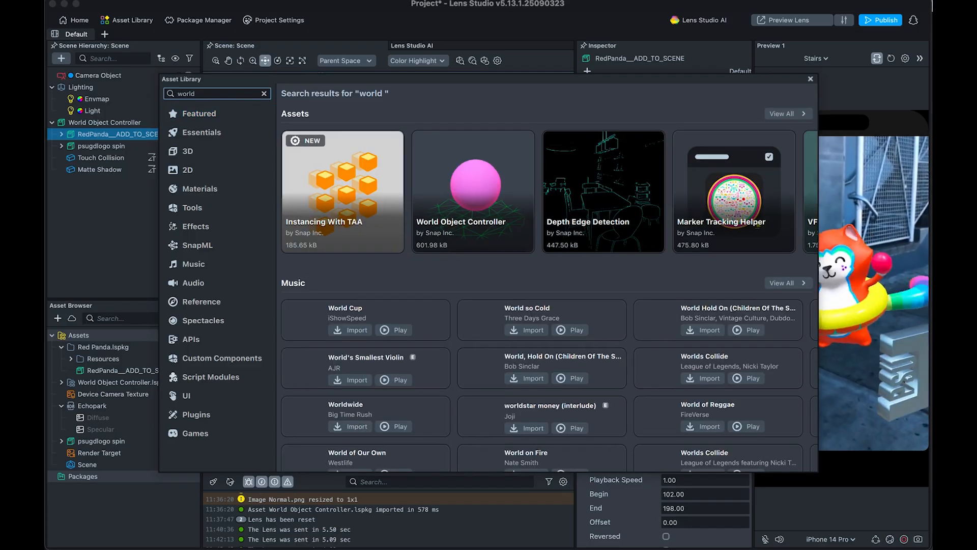
left_click(437, 243)
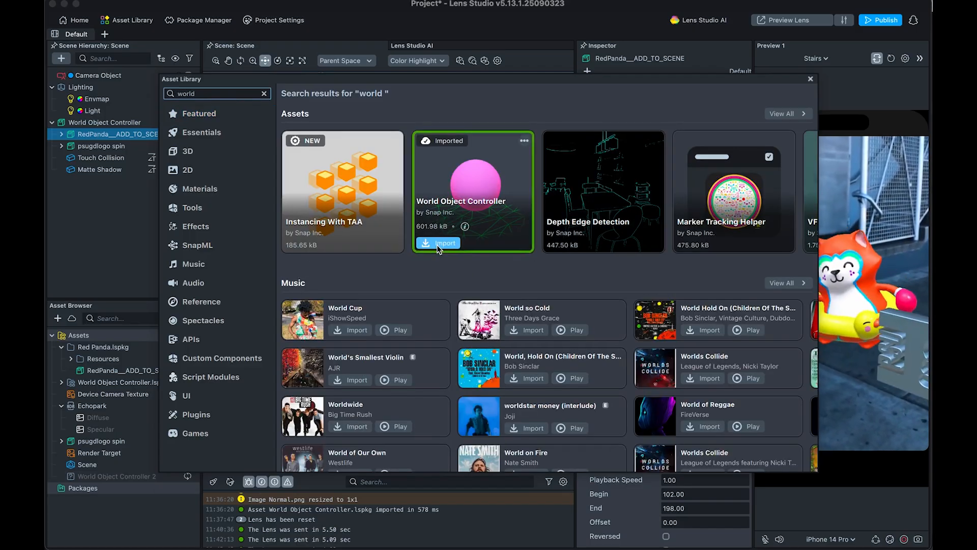
left_click(811, 79)
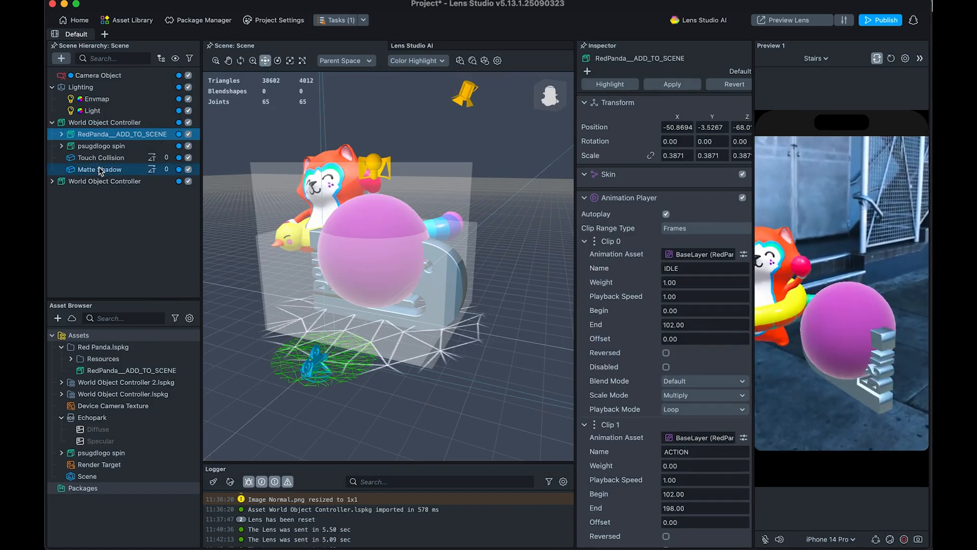
Step: Delete the placeholder Sphere from the second World Object Controller and put the Red Panda under that controller instead
left_click(76, 182)
left_click(51, 181)
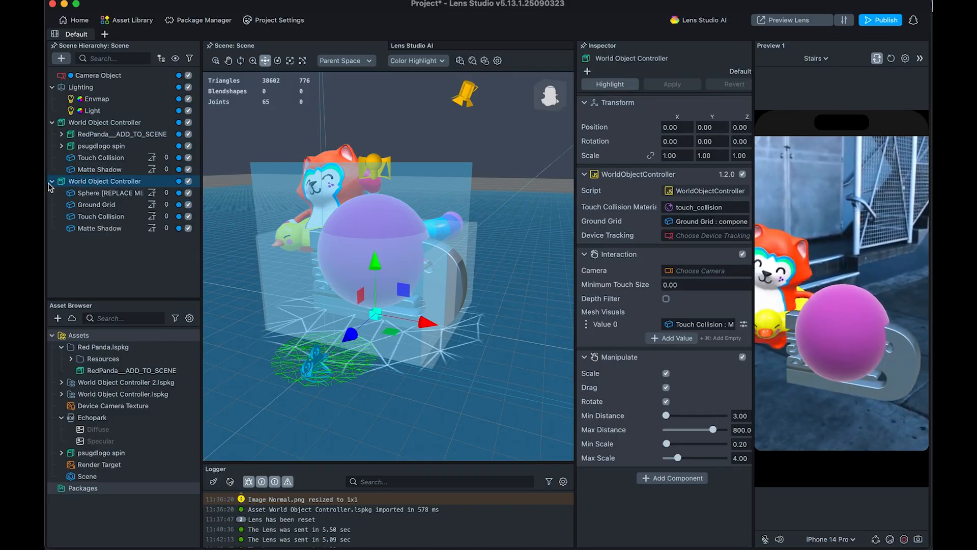
left_click(106, 194)
key("Delete")
left_click_drag(94, 134, 90, 187)
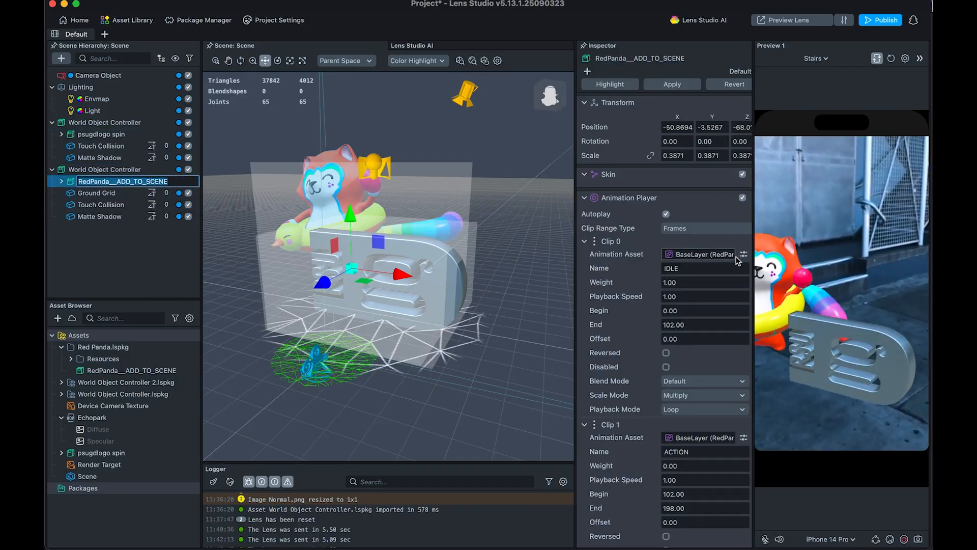
Step: Check the second World Object Controller's settings and send the lens to the paired device for preview
left_click(91, 170)
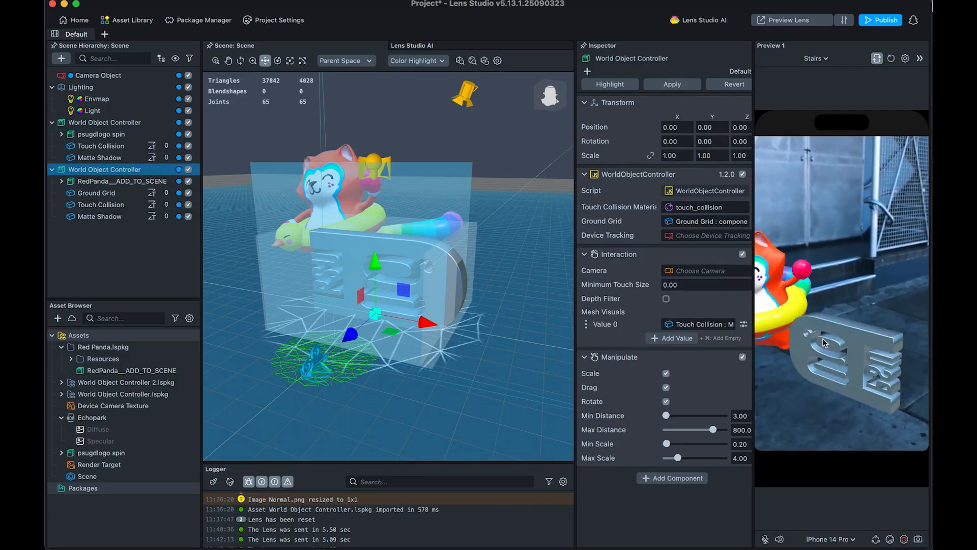
left_click(77, 235)
left_click(105, 181)
left_click(104, 169)
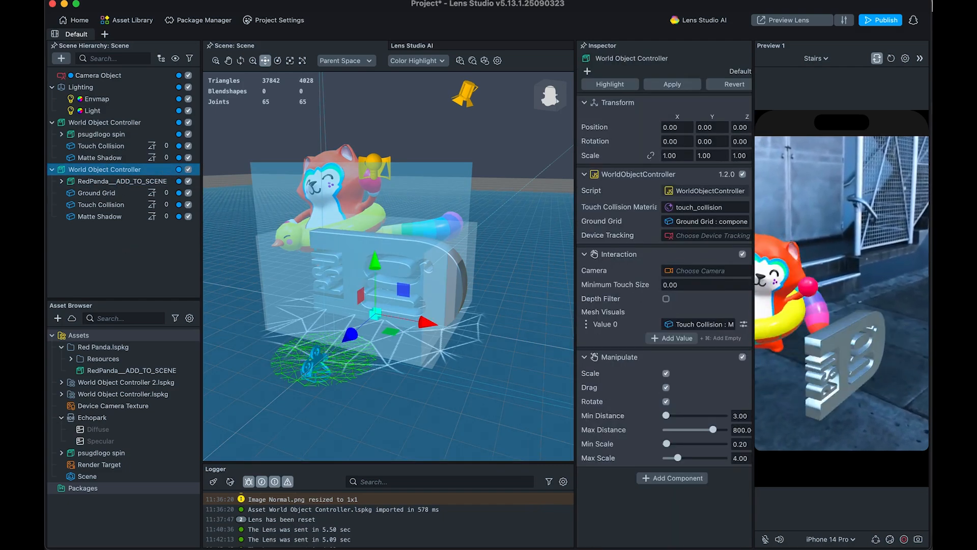
left_click(791, 20)
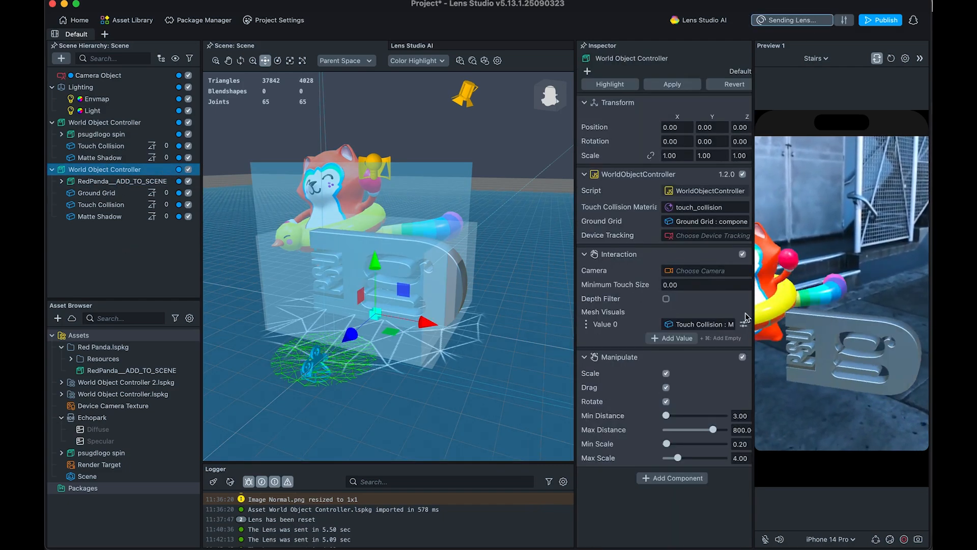
Step: Move the second controller's Touch Collision box over the Red Panda, to about X -58.06 and Z -64.5
left_click(117, 181)
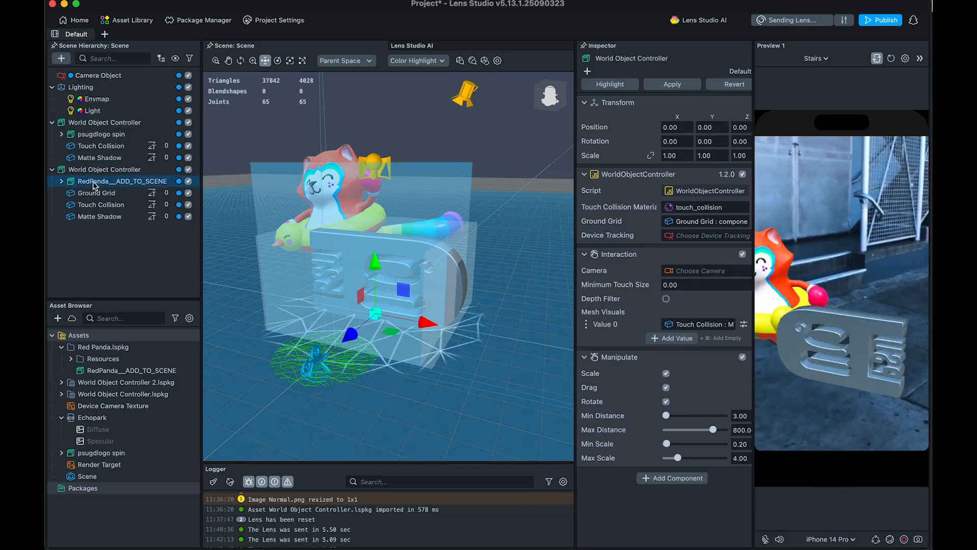
left_click(110, 204)
left_click(102, 194)
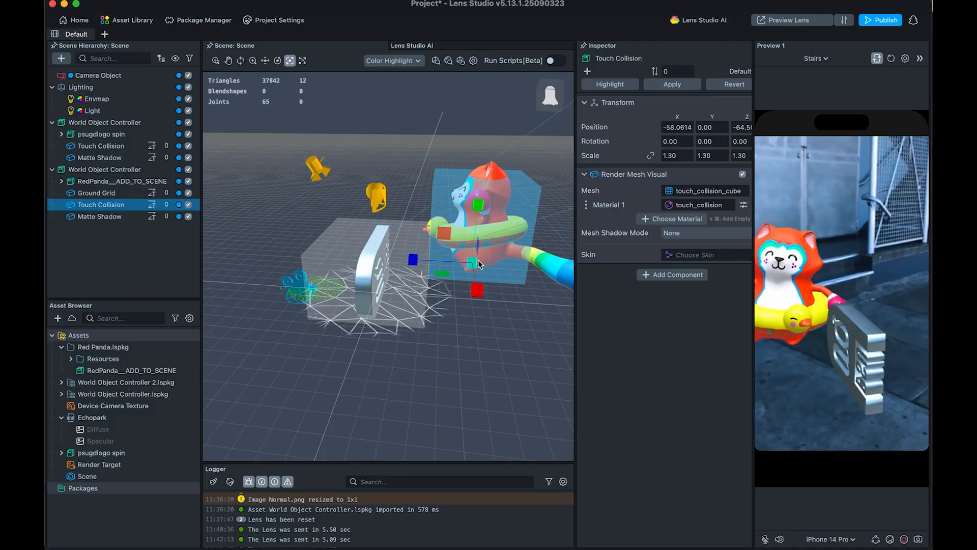
Step: Undo the second Touch Collision box's moves and view its original position from several angles
key("super+z")
left_click_drag(360, 426, 243, 382, "alt")
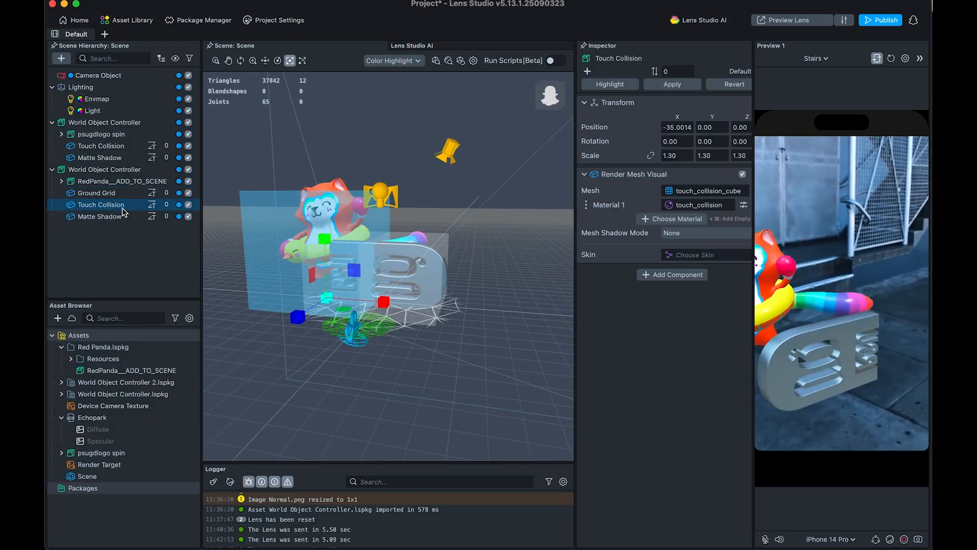
mouse_move(328, 303)
left_mouse_down("alt")
mouse_move(448, 305)
mouse_move(337, 316)
left_mouse_up("alt")
key("super+z")
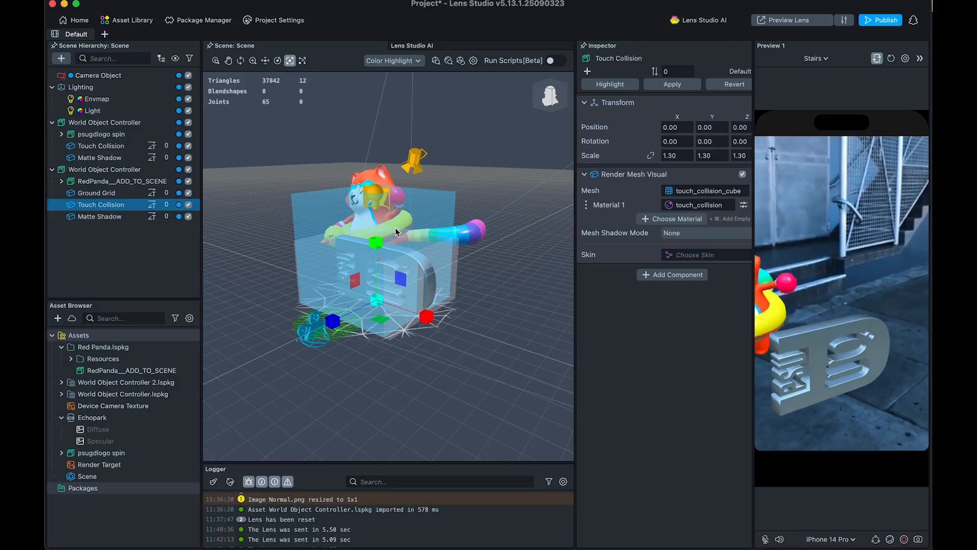
left_click_drag(393, 364, 453, 283, "alt")
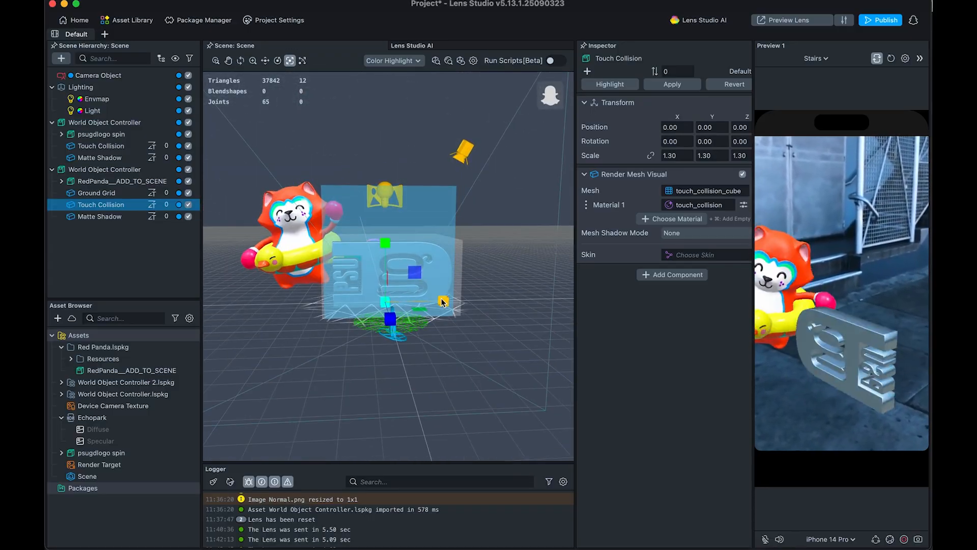
Step: Redo the second Touch Collision box's moves and stretch its Y scale to about 1.68 to enclose the Red Panda
key("super+shift+z")
left_click_drag(440, 328, 444, 326, "alt")
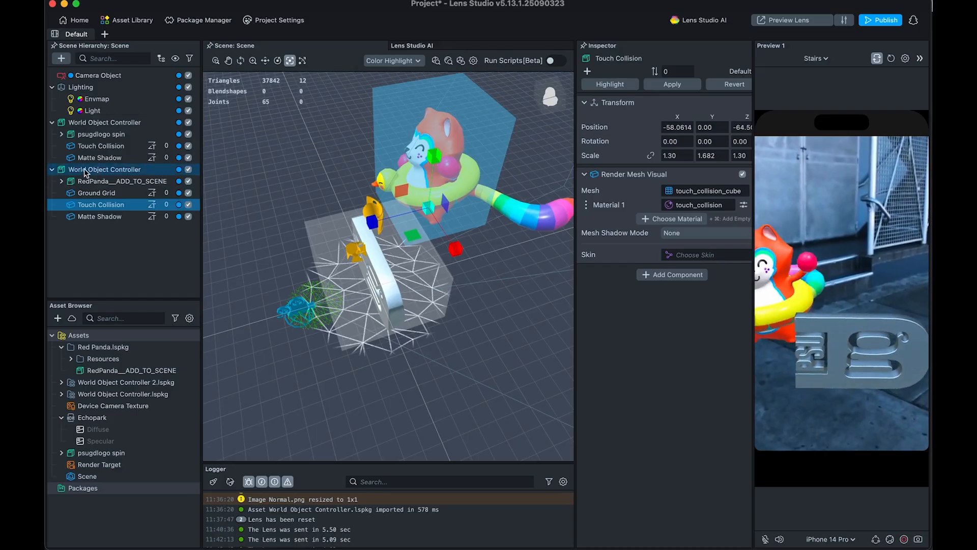
Step: Examine both World Object Controllers and compare how their collision boxes, shadow plane and component settings cover the logo and the Red Panda
left_click(86, 171)
left_click(95, 126)
left_click_drag(520, 314, 476, 359, "alt")
left_click_drag(390, 340, 375, 367, "alt")
left_click(483, 340)
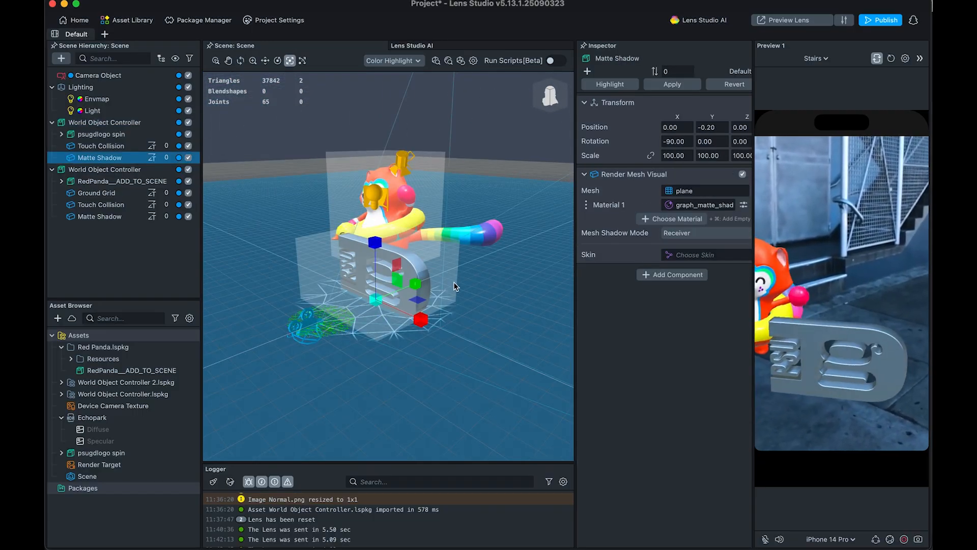
left_click_drag(387, 439, 456, 401, "alt")
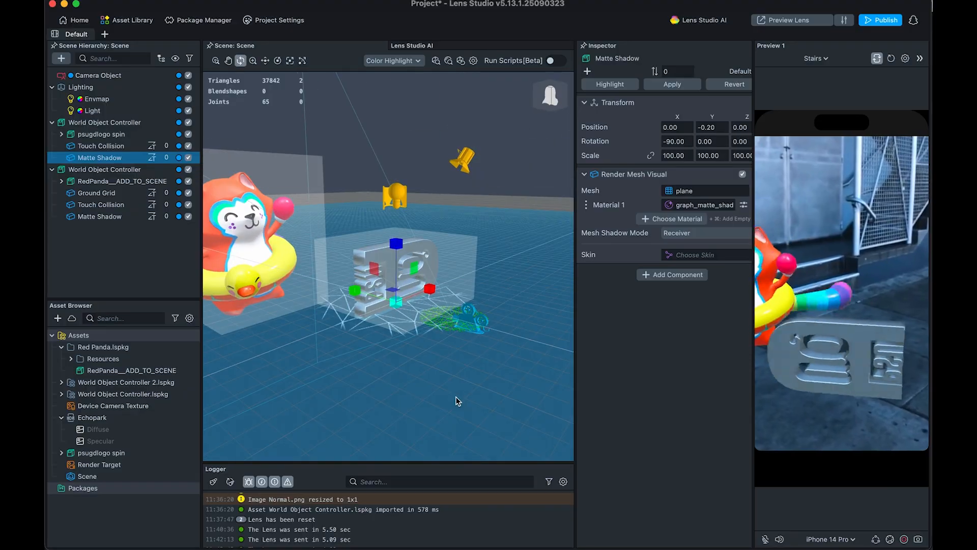
left_click(79, 170)
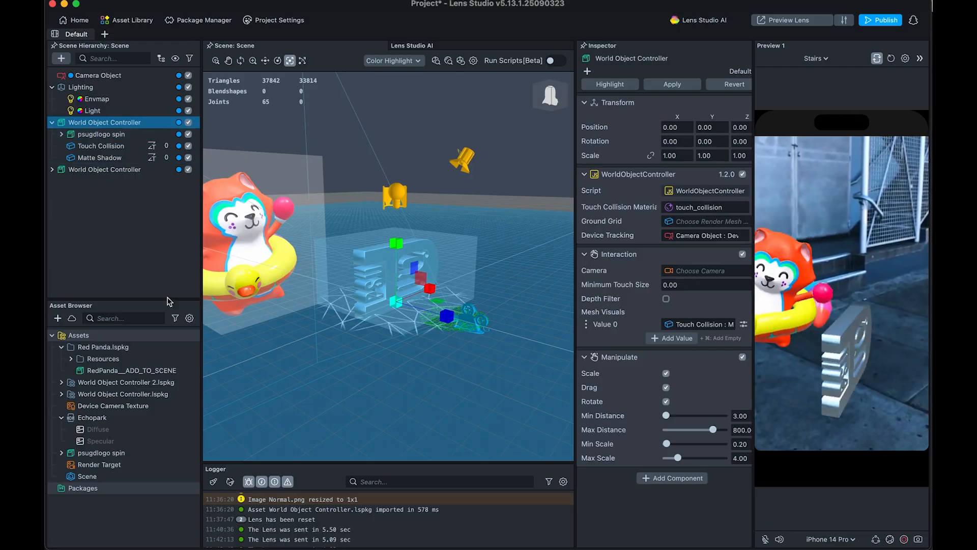
left_click(105, 173)
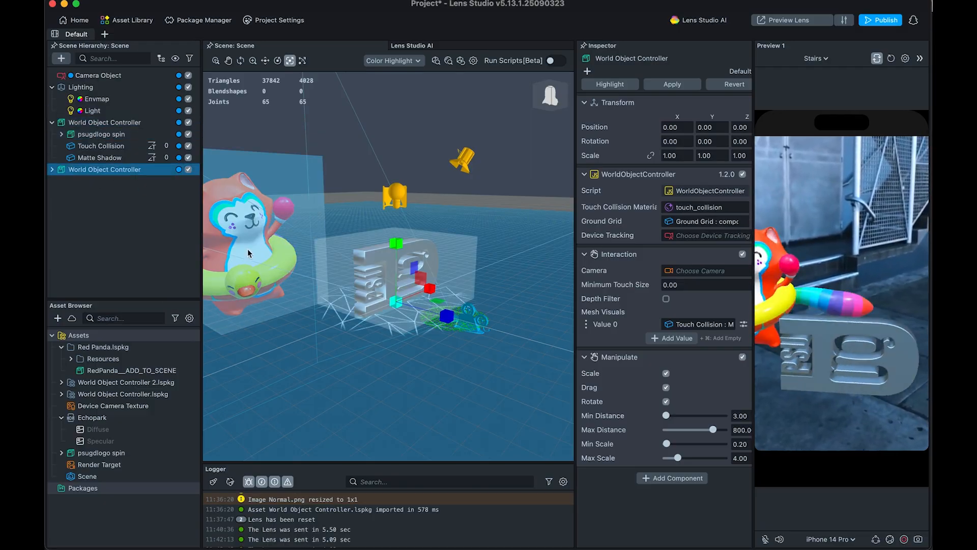
left_click_drag(480, 365, 466, 363)
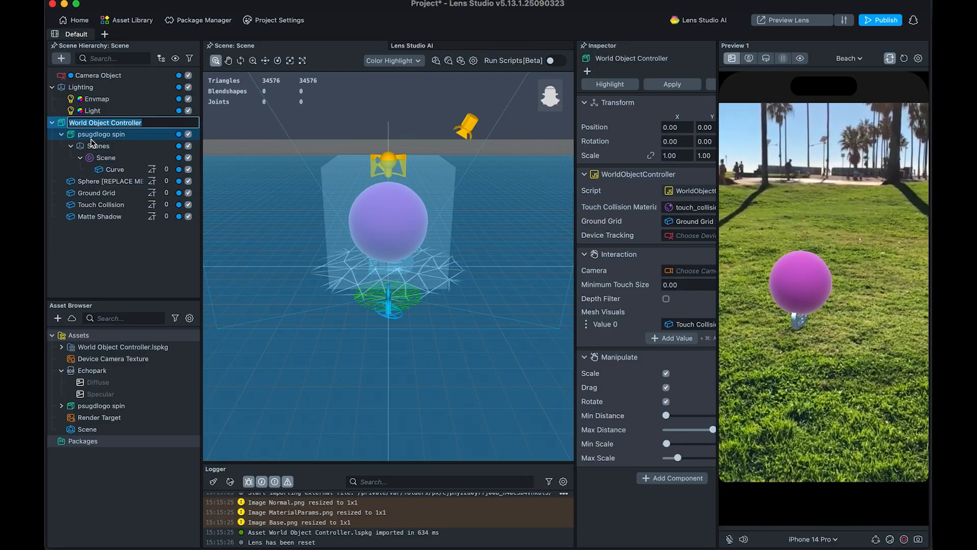
Step: Delete the placeholder sphere from the World Object Controller so only the psugdlogo spin model is left as content
left_click(94, 135)
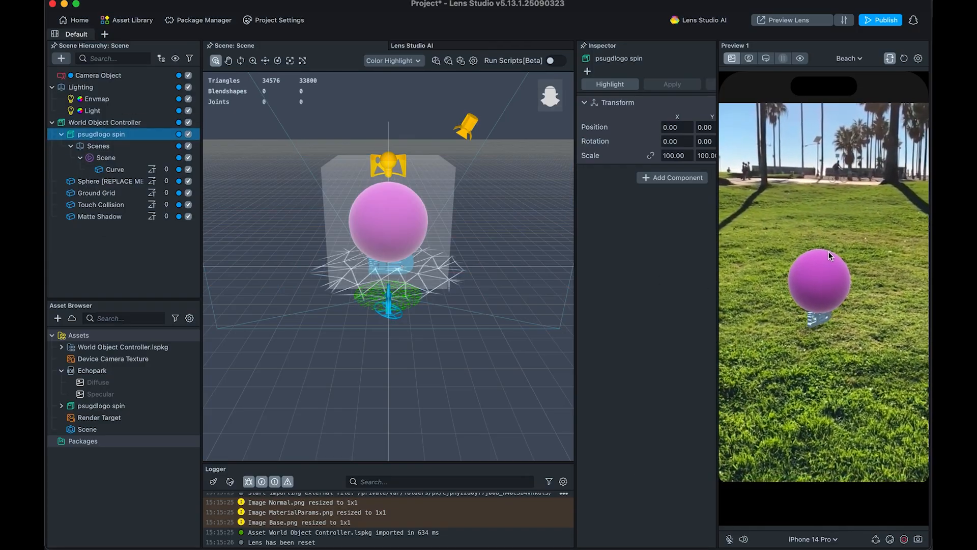
left_click(135, 182)
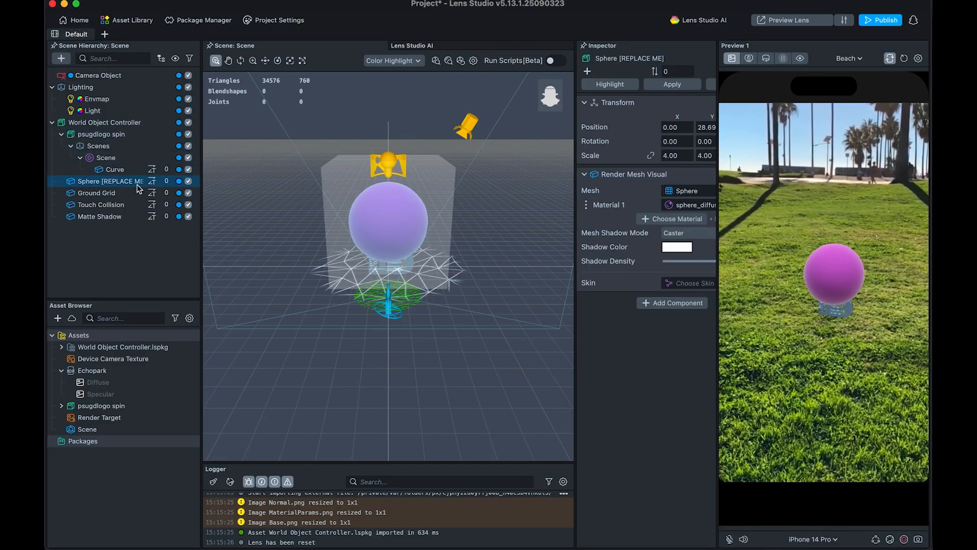
key("Delete")
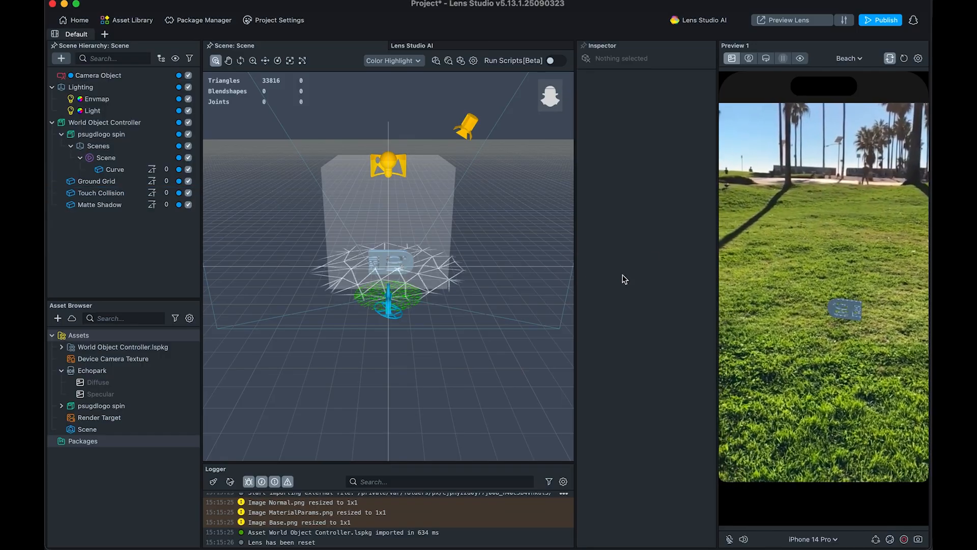
Step: Scale the psugdlogo spin model up uniformly to about 266.4
left_click(397, 269)
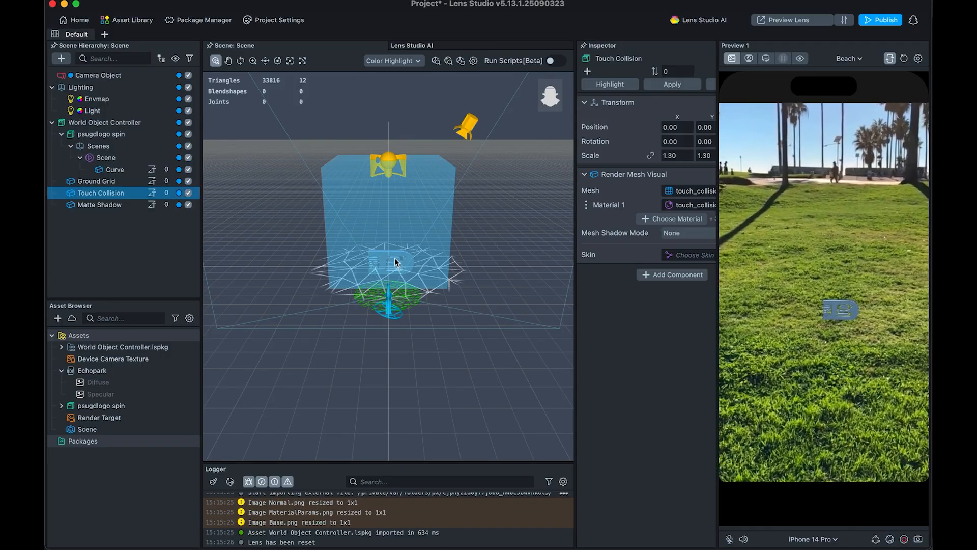
left_click(93, 135)
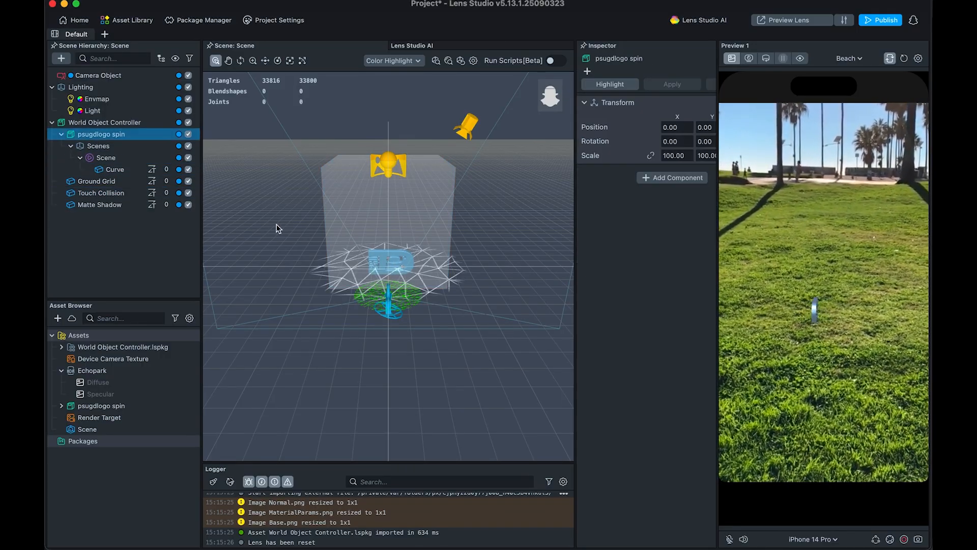
key("r")
left_click_drag(388, 265, 442, 265)
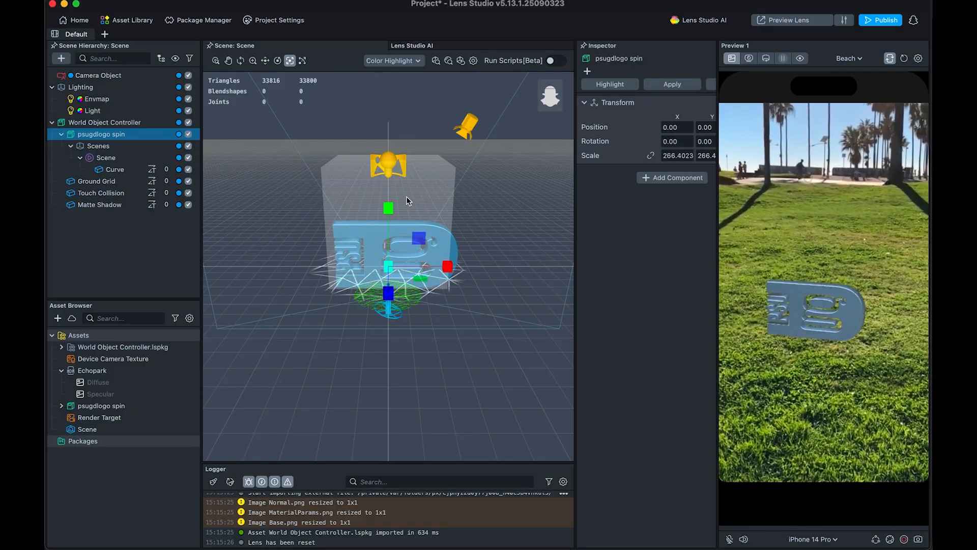
Step: Reduce the Touch Collision box's Y scale to about 0.66 so it fits the logo's height
left_click(106, 193)
double_click(97, 194)
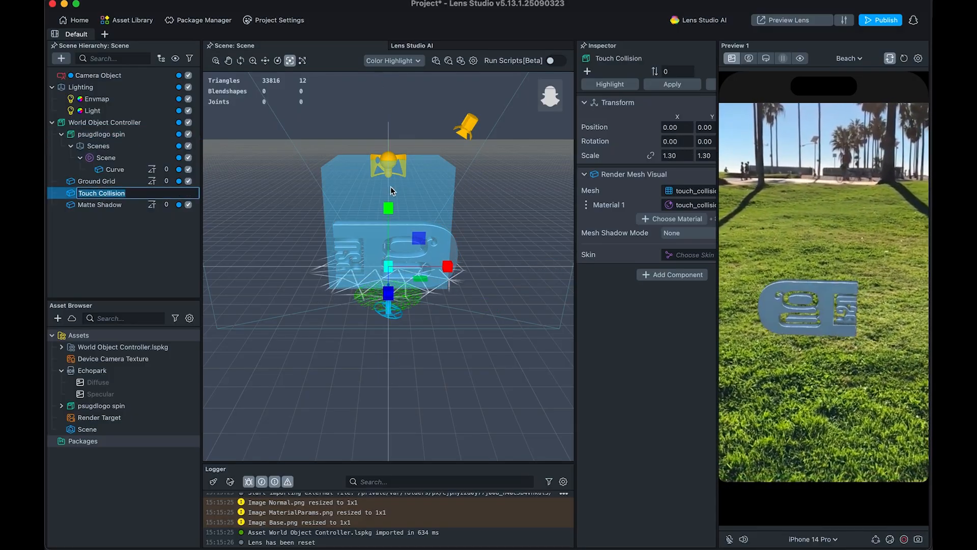
left_click_drag(392, 212, 393, 238)
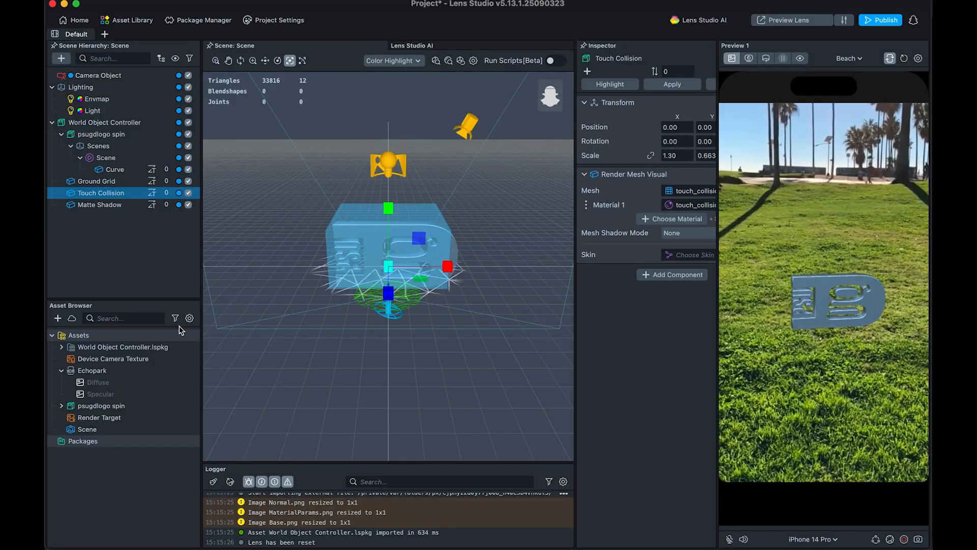
left_click(126, 458)
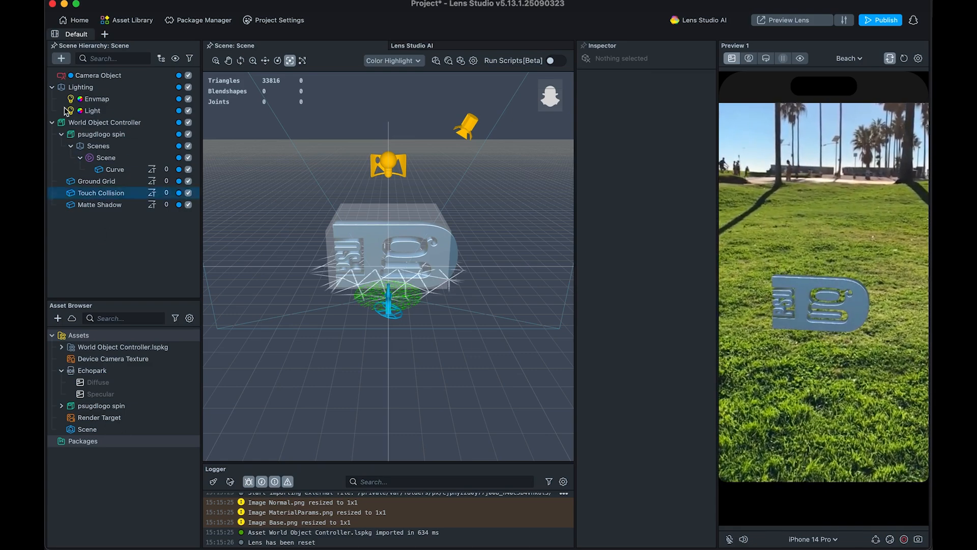
Step: Add a GPU Particles object to the scene
left_click(61, 58)
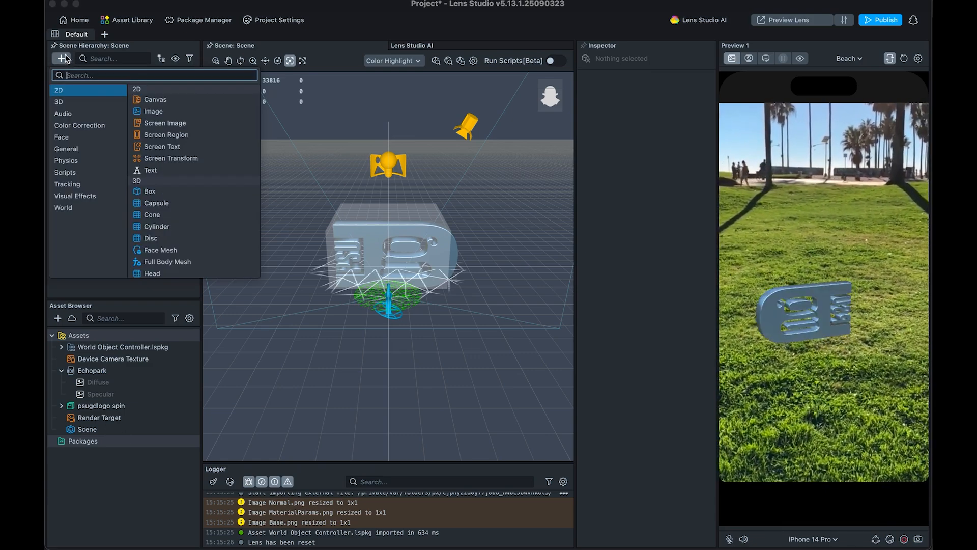
type("particles")
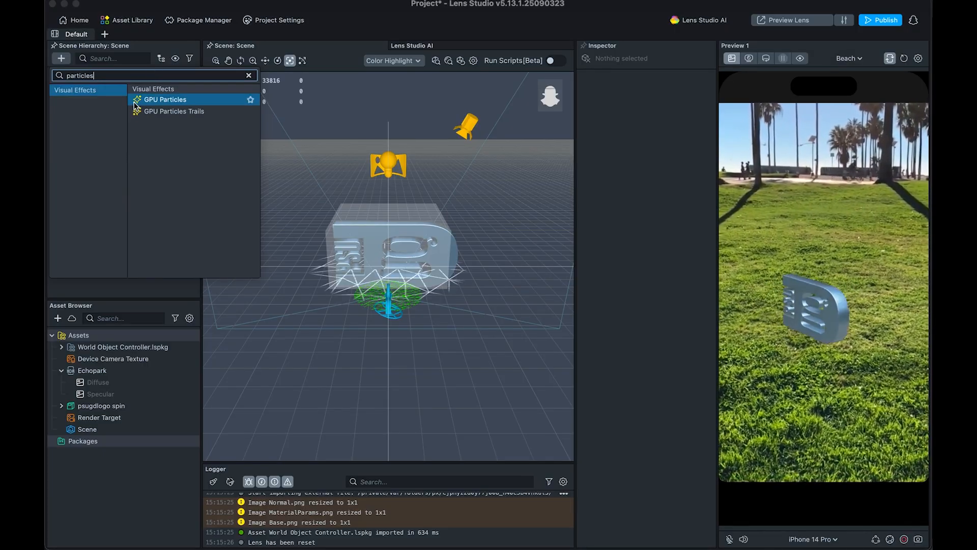
left_click(135, 102)
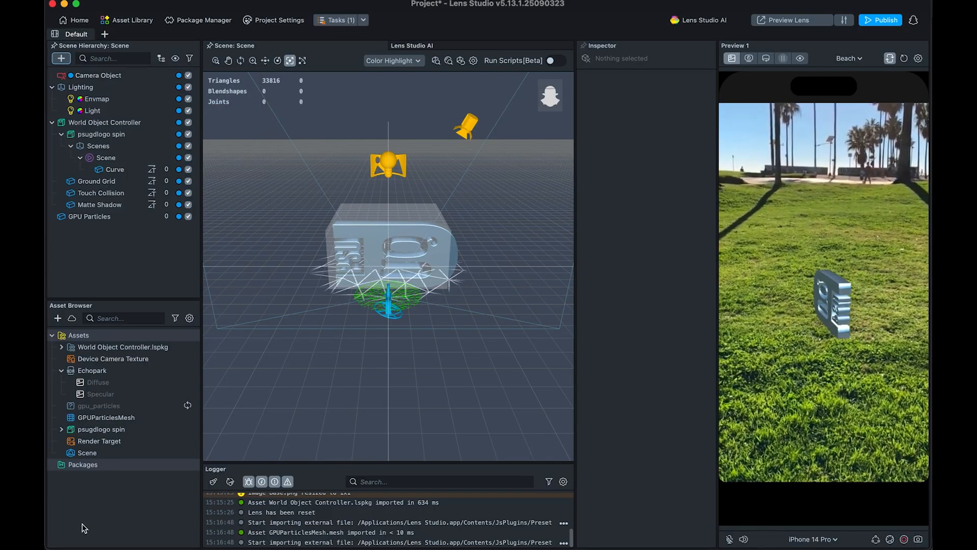
Step: Raise the GPU Particles object above the logo to about Y 31.23 and nest it under the World Object Controller
left_click(63, 218)
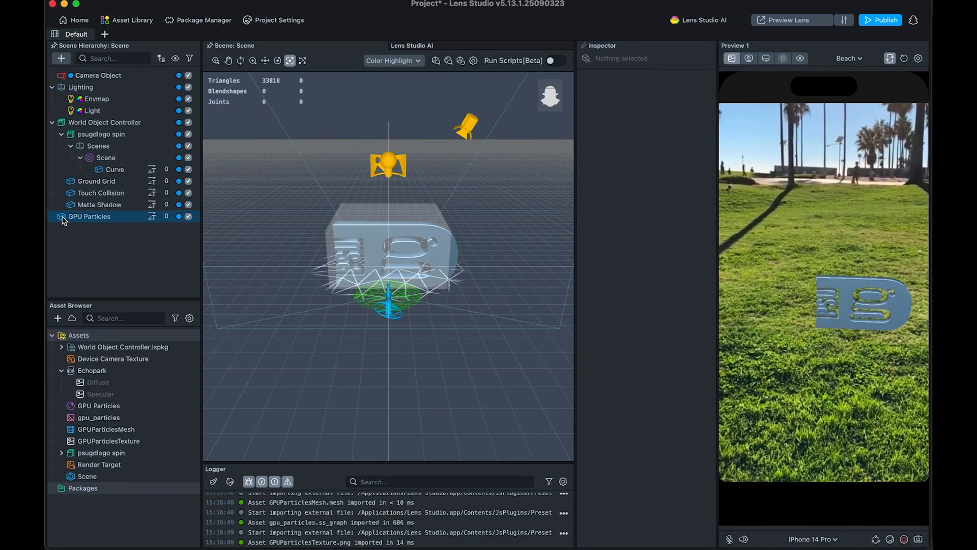
left_click(63, 218)
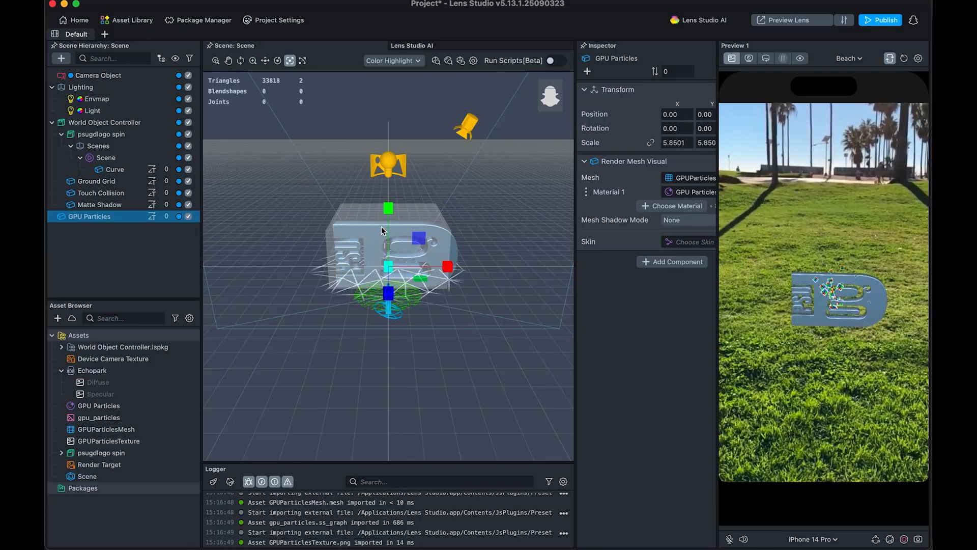
left_click_drag(391, 215, 387, 177)
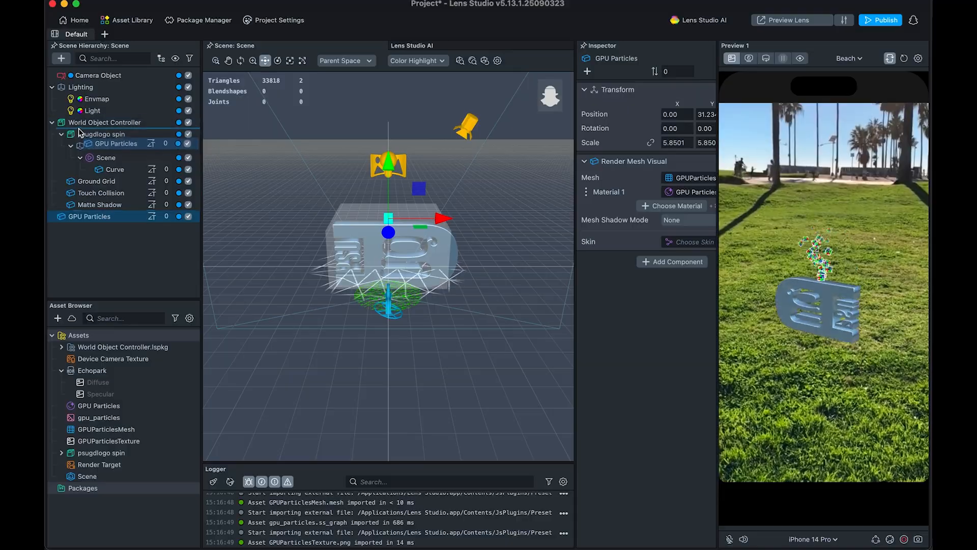
left_click_drag(80, 134, 80, 137)
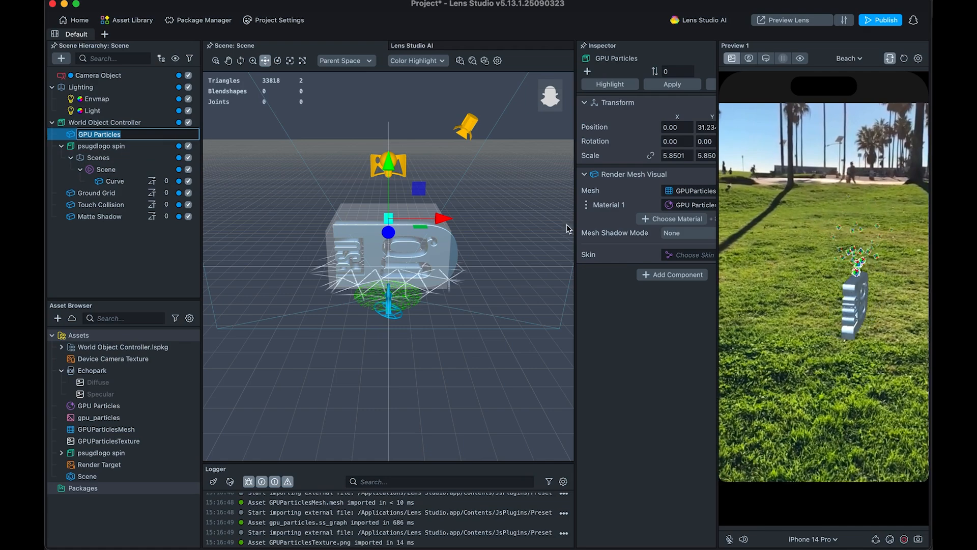
Step: Examine the GPU Particles object's Render Mesh Visual settings along with its mesh, material and shader graph assets
left_click_drag(575, 218, 462, 219)
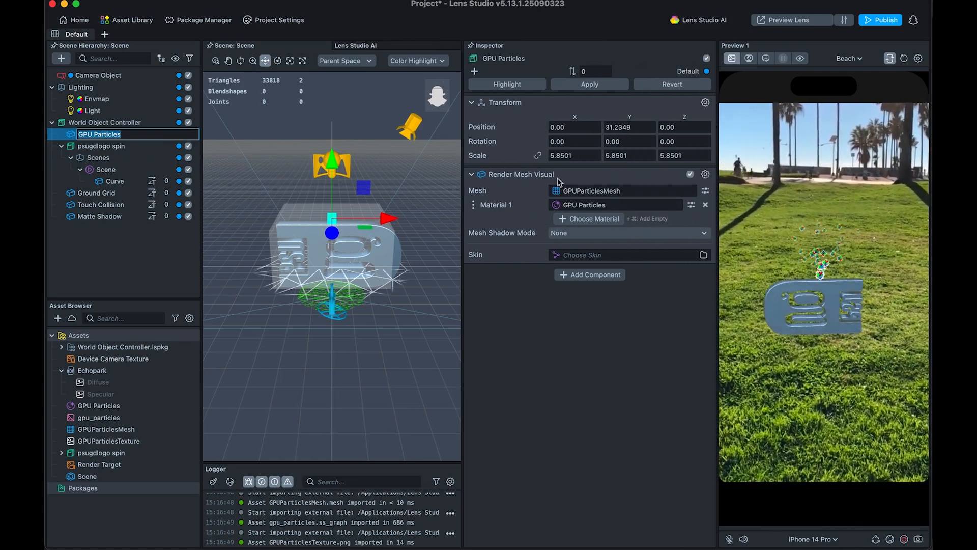
key("Return")
left_click(521, 174)
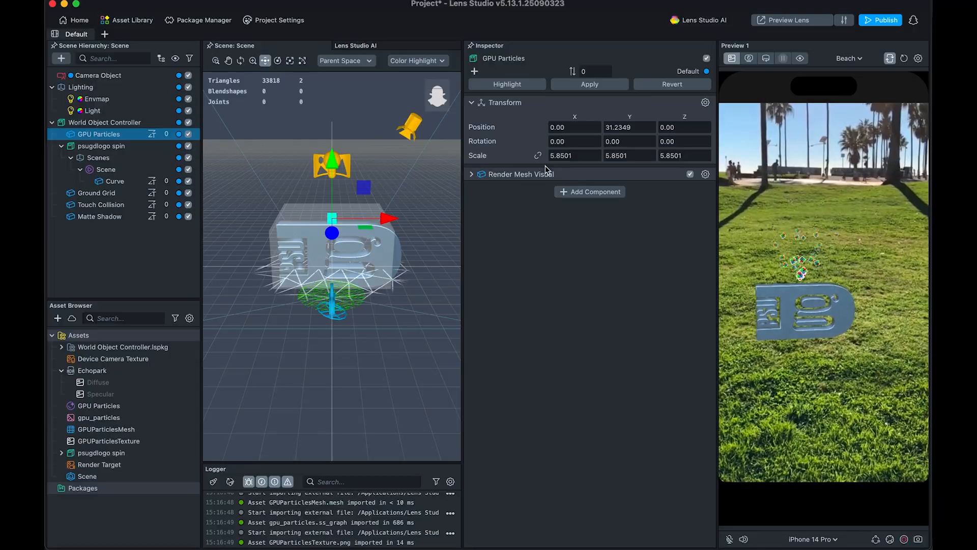
left_click(471, 175)
left_click(562, 194)
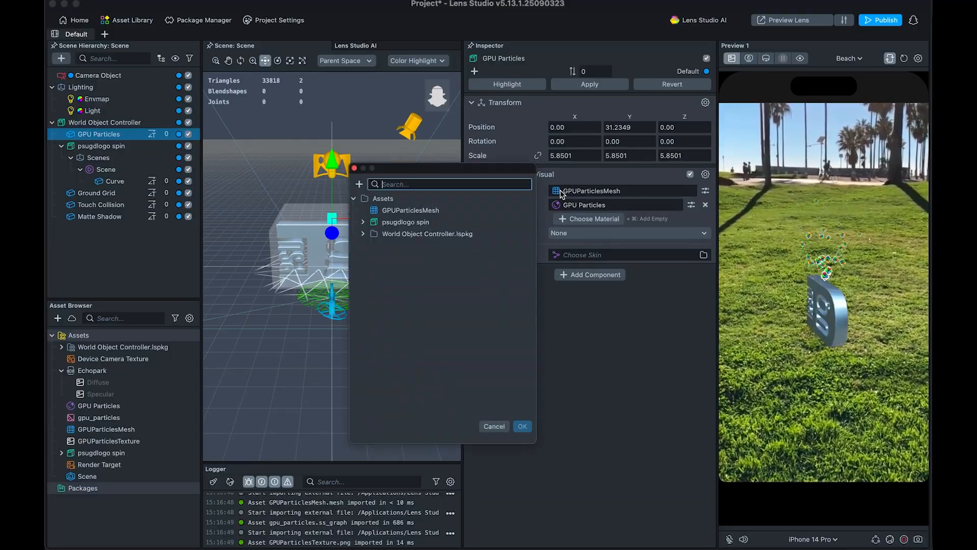
left_click(353, 168)
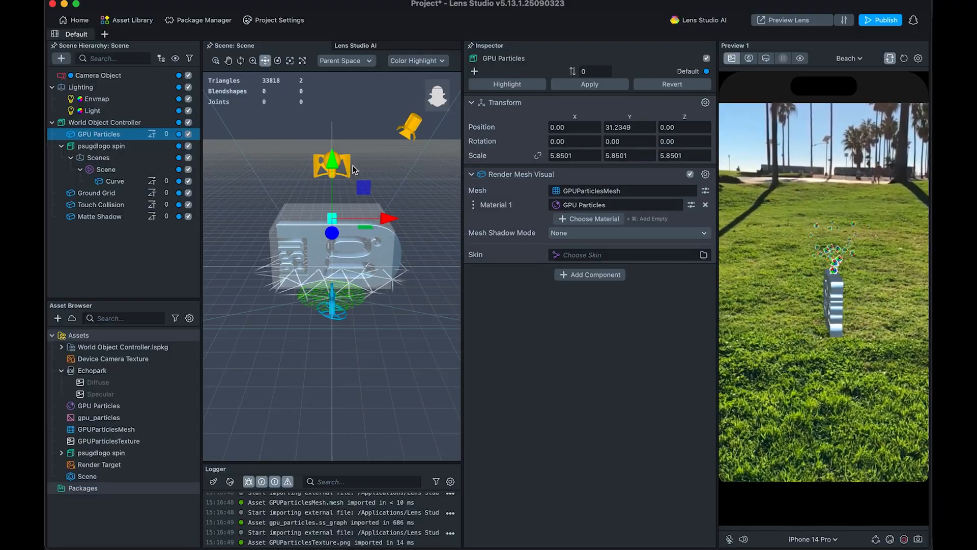
left_click(101, 431)
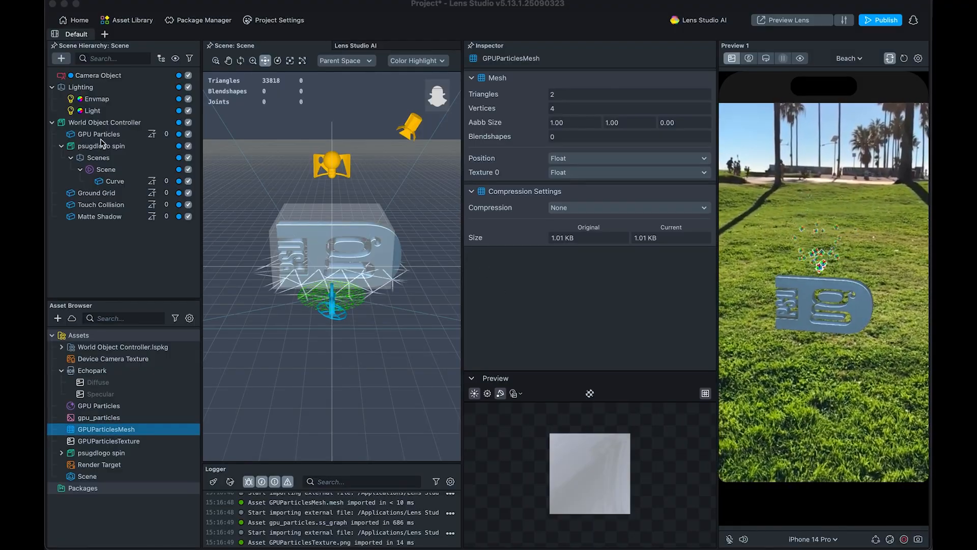
left_click(101, 134)
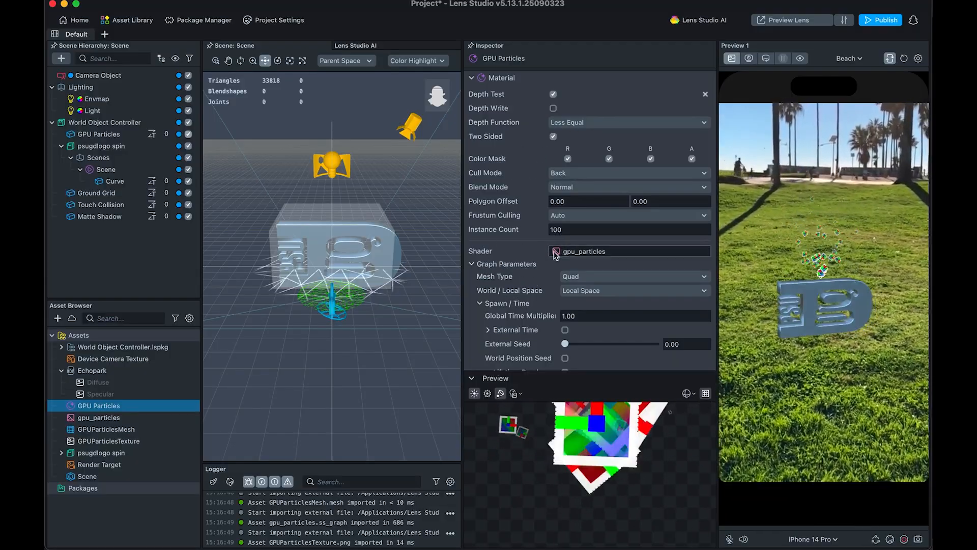
left_click(104, 418)
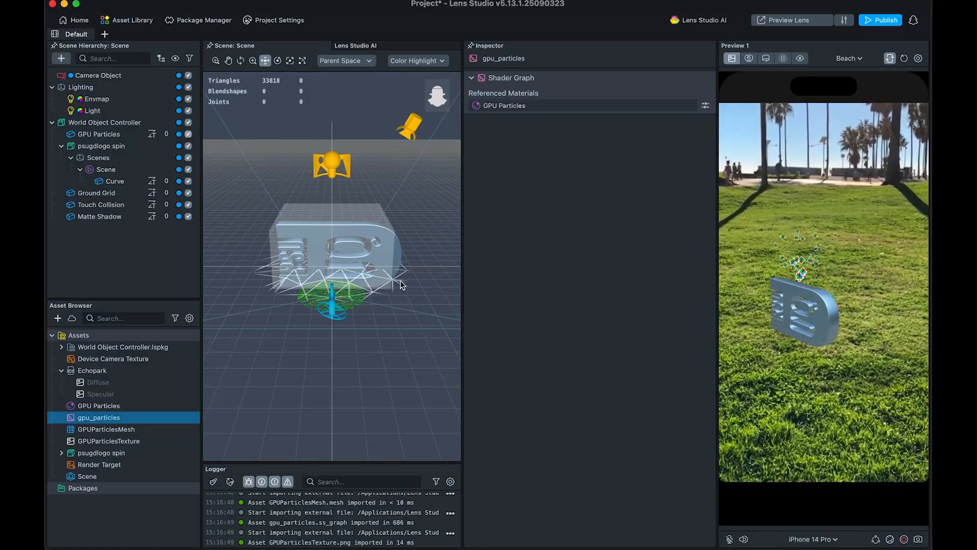
Step: Compare the Quad and 3D Mesh types in the GPU Particles material and set its Instance Count to 50
left_click(87, 406)
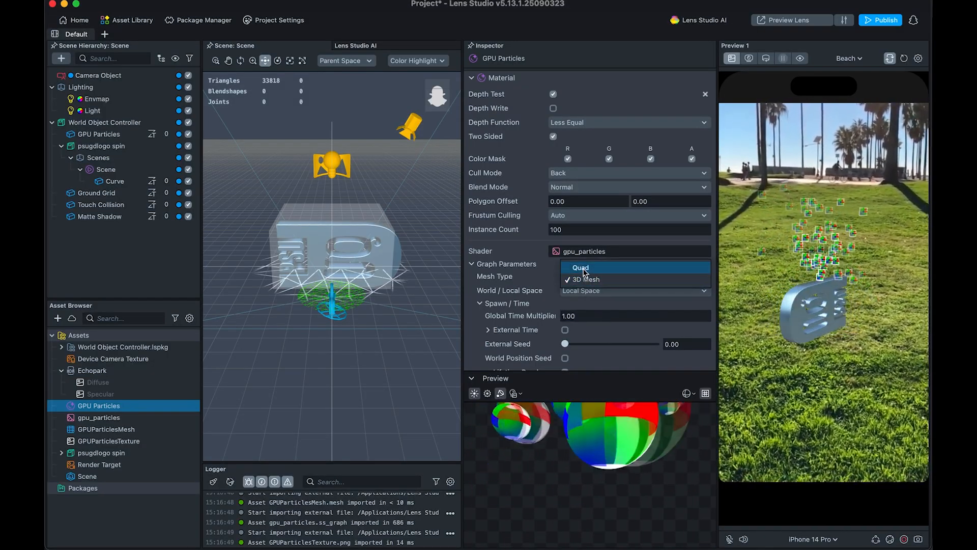
scroll(589, 325, "down", 3)
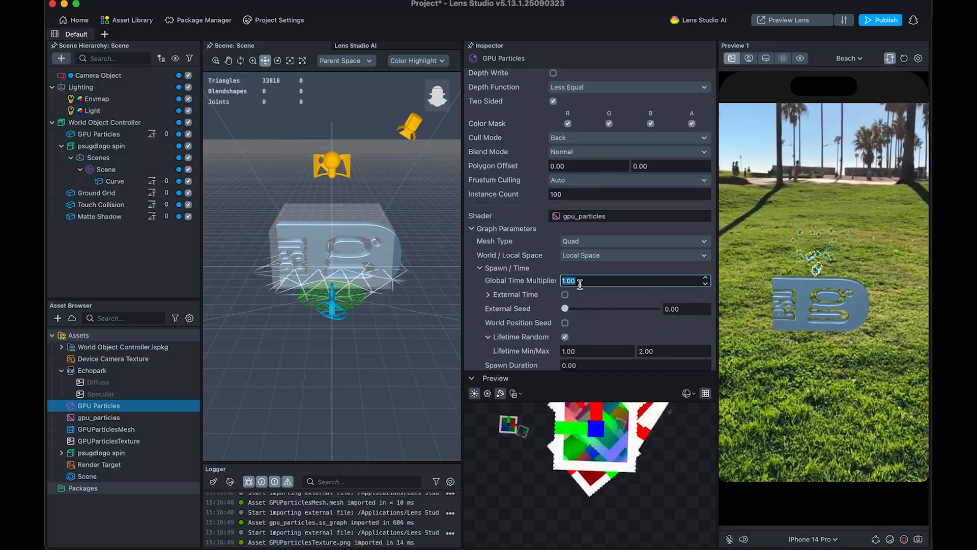
scroll(511, 308, "down", 8)
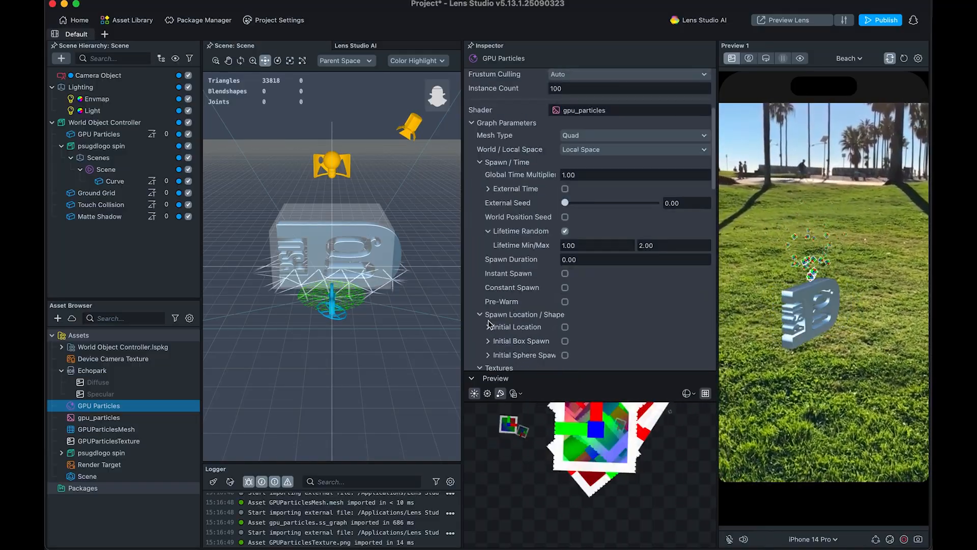
scroll(496, 305, "up", 5)
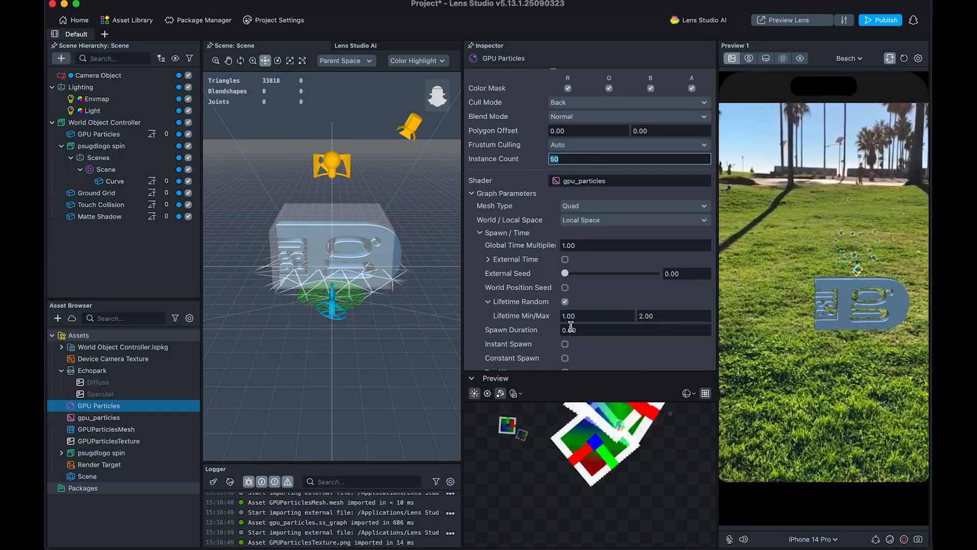
scroll(575, 300, "down", 3)
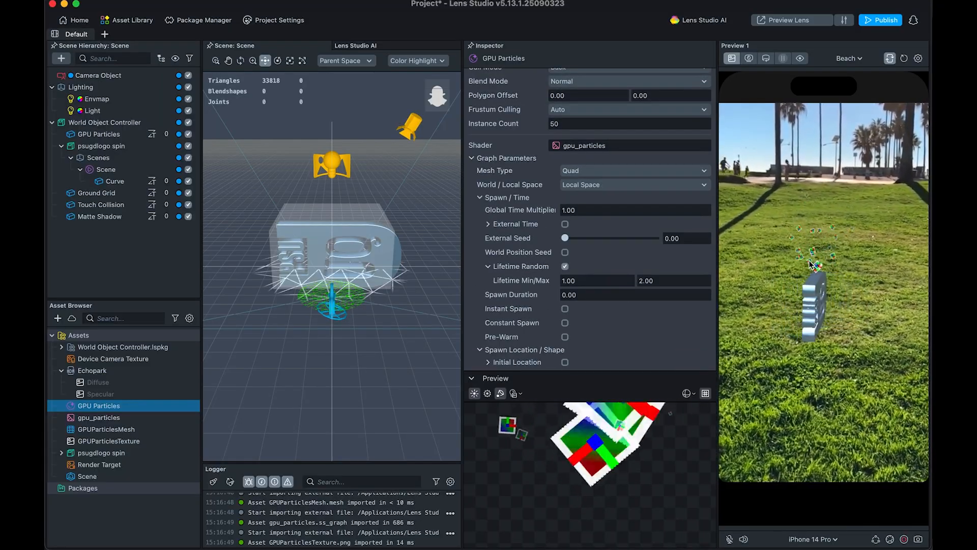
Step: Stretch the GPU Particles object's scale to about 12.01 in X and 21.18 in Z
left_click(95, 135)
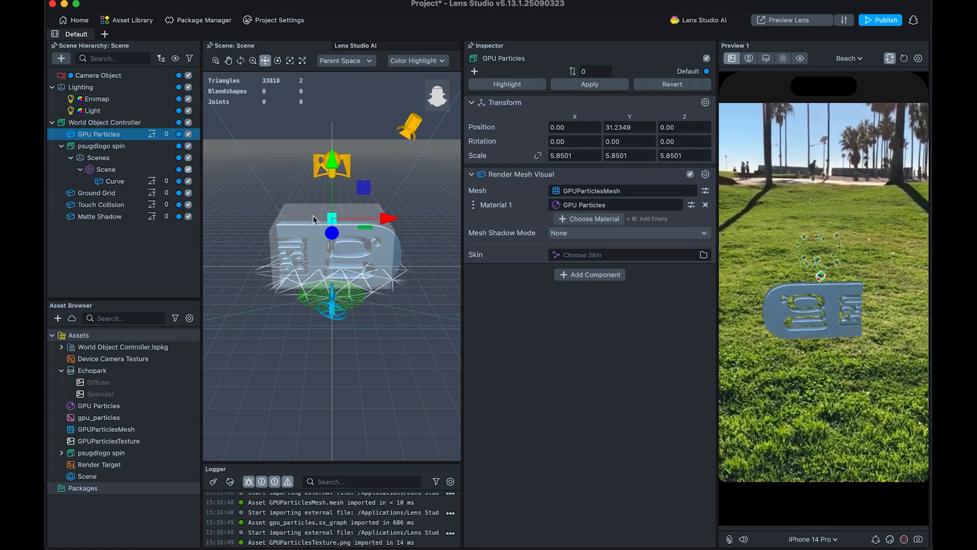
key("r")
left_click_drag(390, 218, 416, 224)
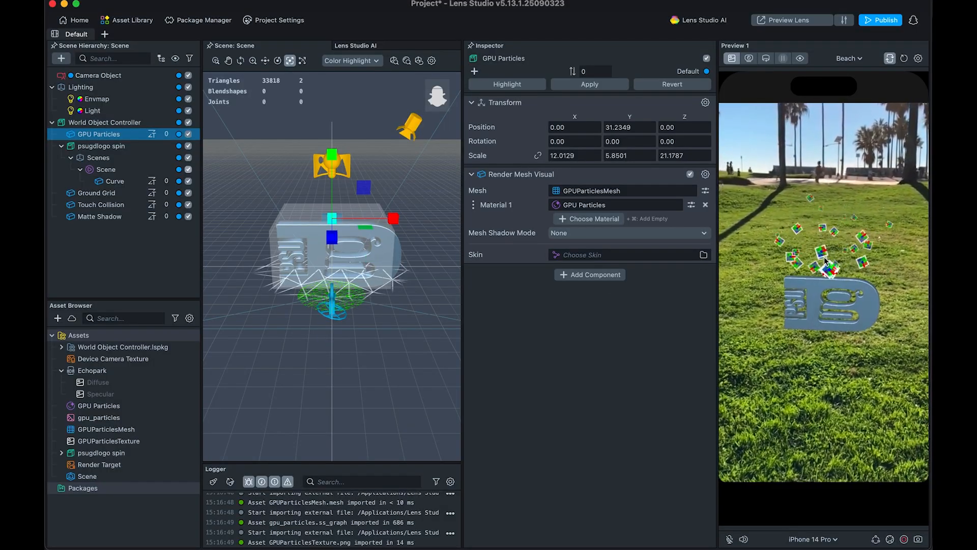
Step: Review the GPU Particles material's spawn, texture and color settings and inspect its GPUParticlesTexture base texture
left_click(103, 406)
scroll(471, 322, "down", 3)
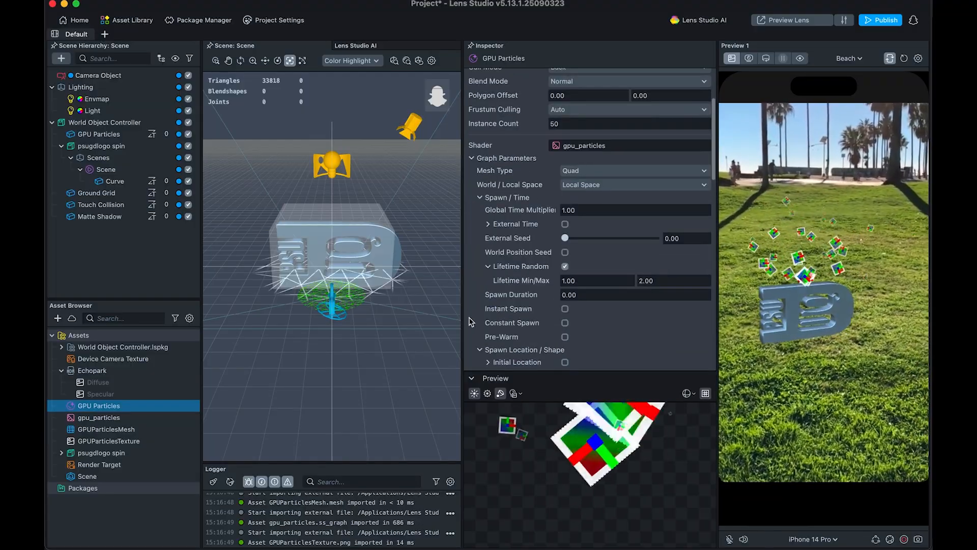
scroll(471, 321, "down", 5)
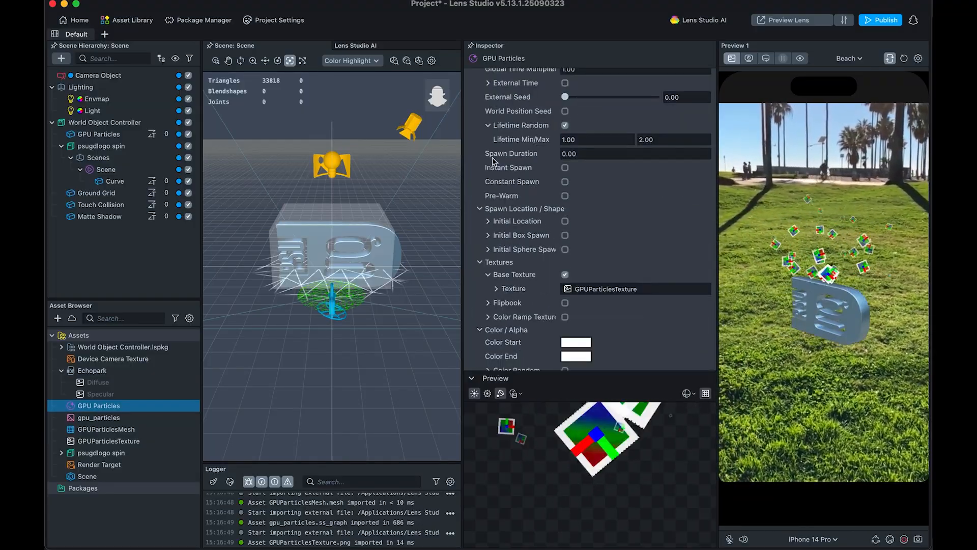
scroll(492, 163, "down", 3)
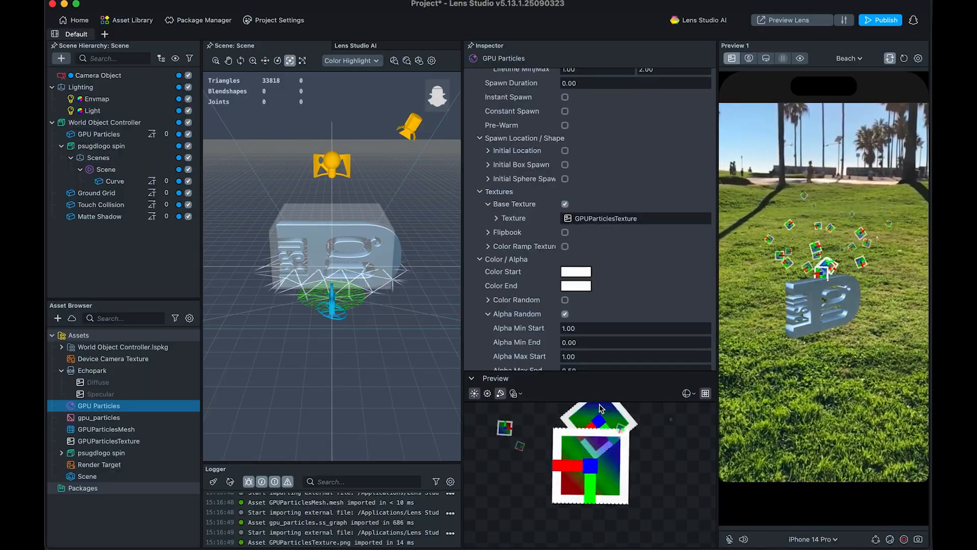
left_click(116, 441)
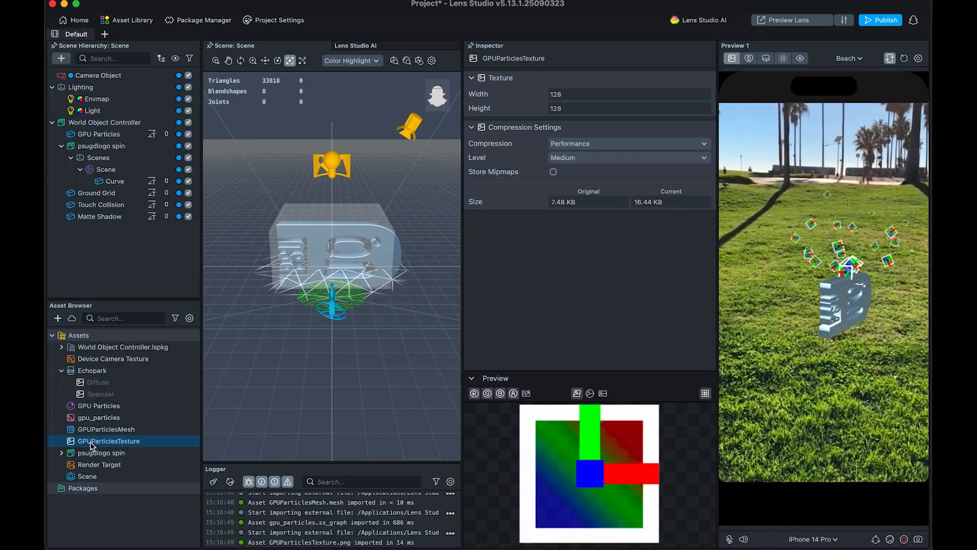
Step: Import particle-01.png from the particles folder into the project assets after previewing the image
right_click(87, 520)
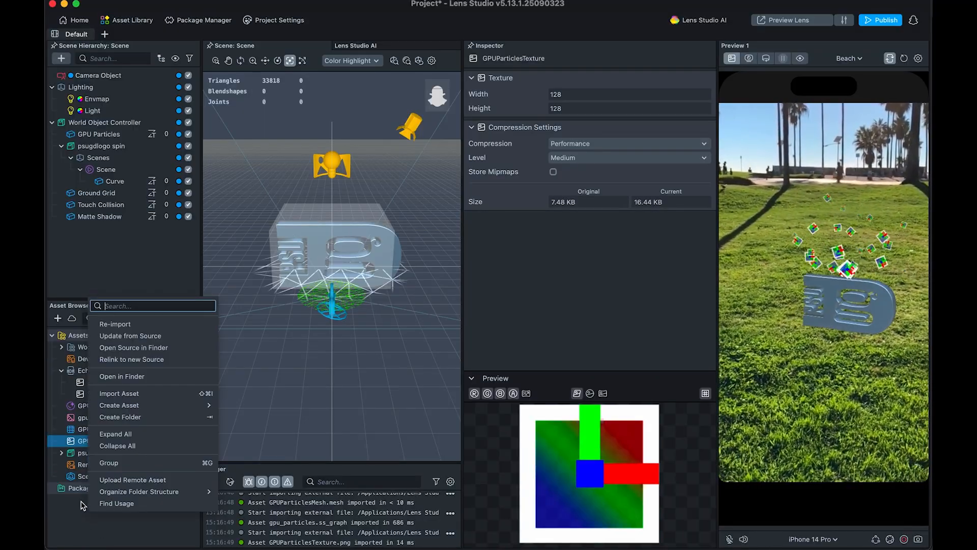
left_click(139, 395)
left_click(541, 87)
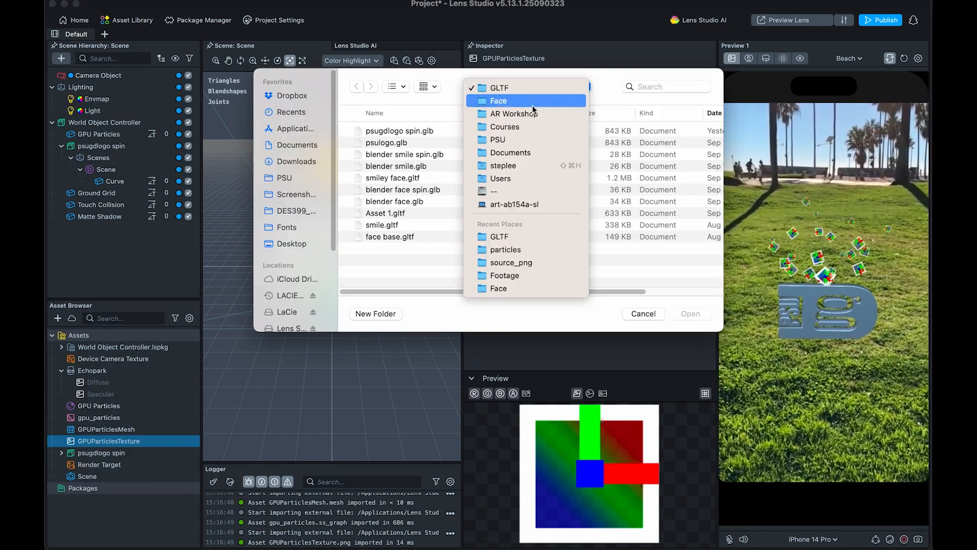
left_click(529, 249)
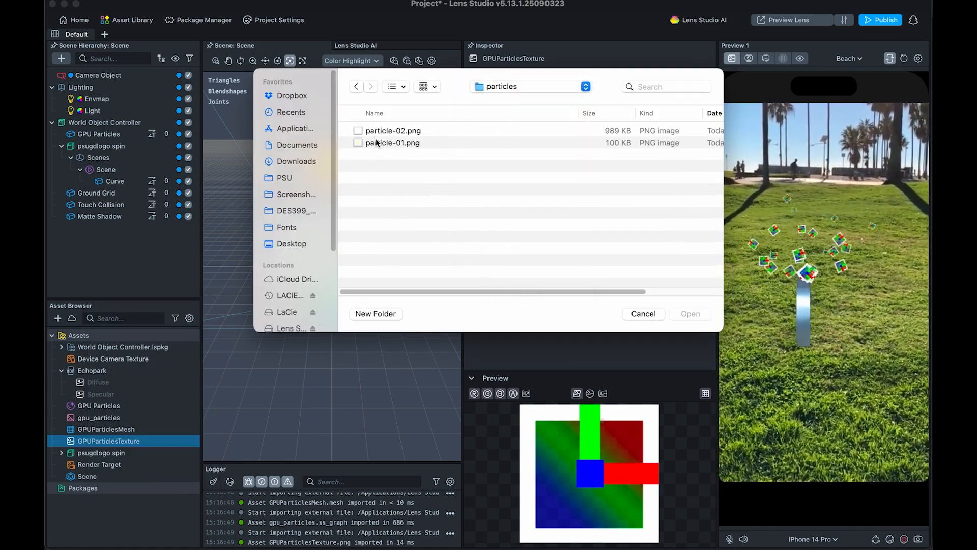
key("space")
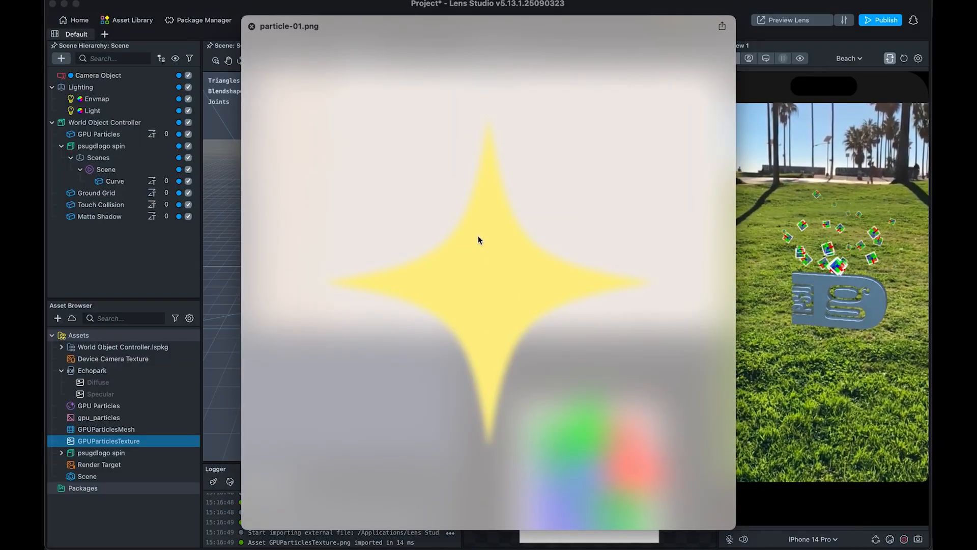
key("space")
key("Return")
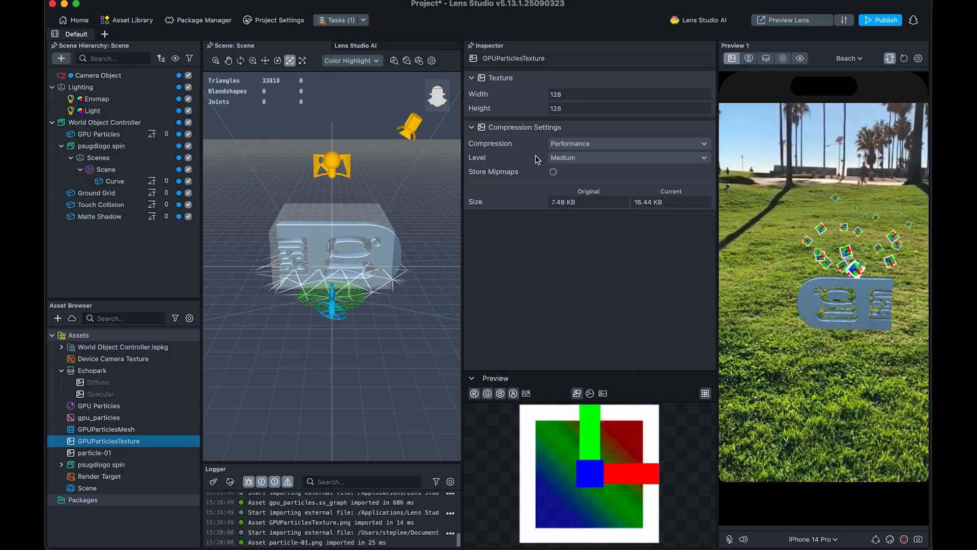
Step: Assign the particle-01 texture as the Base Texture of the GPU Particles material
left_click(82, 451)
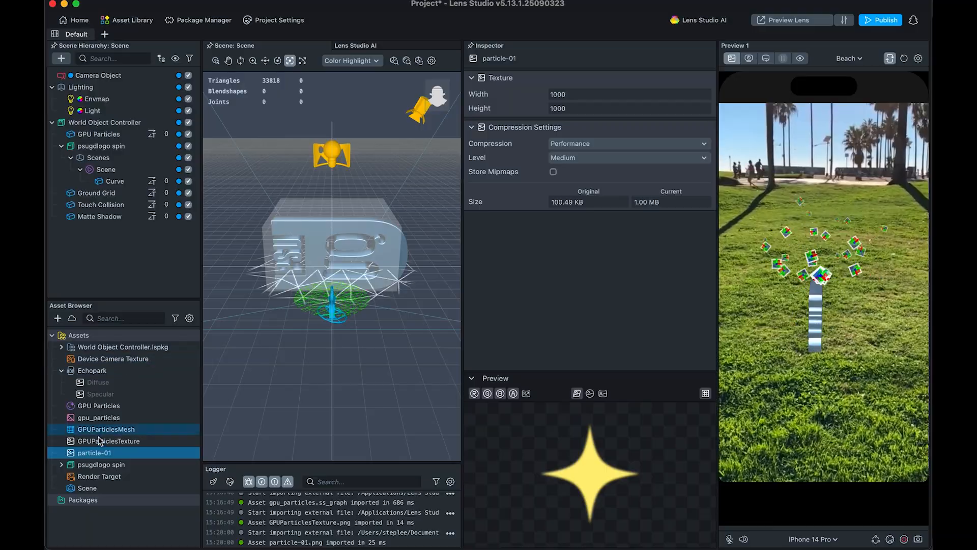
left_click(102, 406)
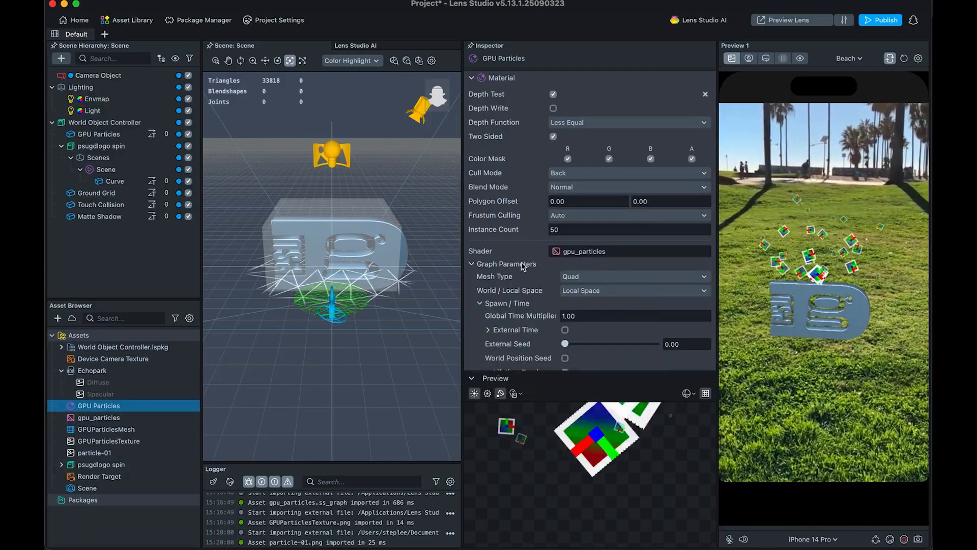
scroll(551, 261, "down", 10)
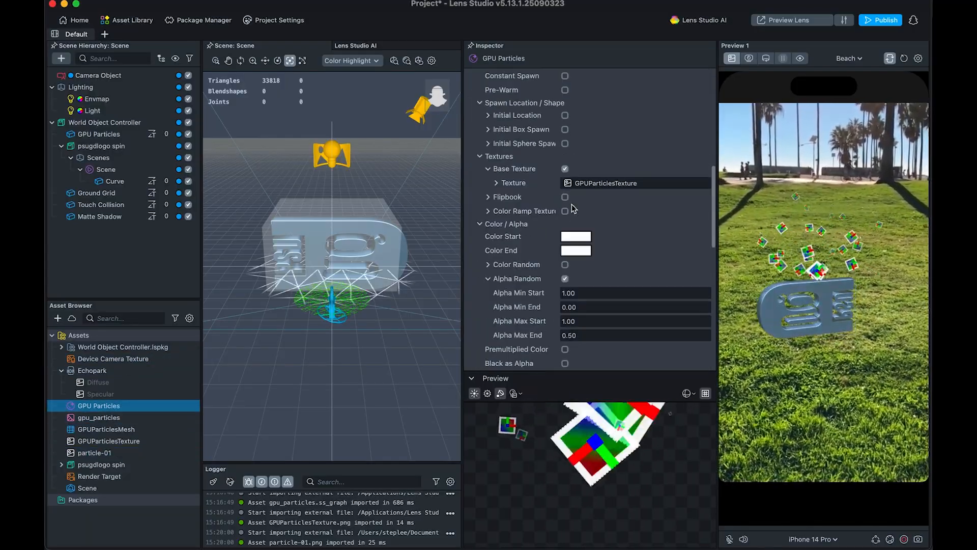
left_click_drag(93, 453, 631, 183)
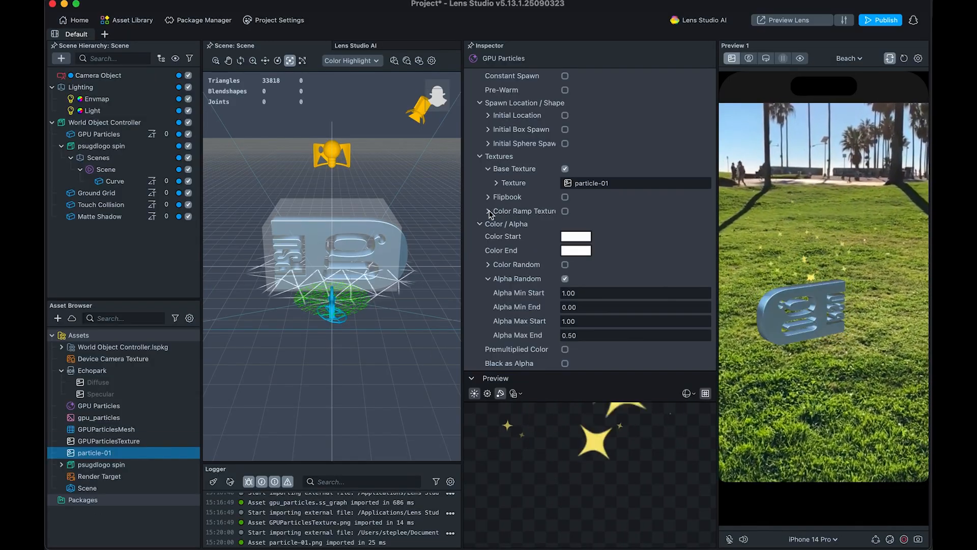
Step: Set the Y value of the GPU Particles material's Velocity Max to 10
scroll(481, 297, "down", 3)
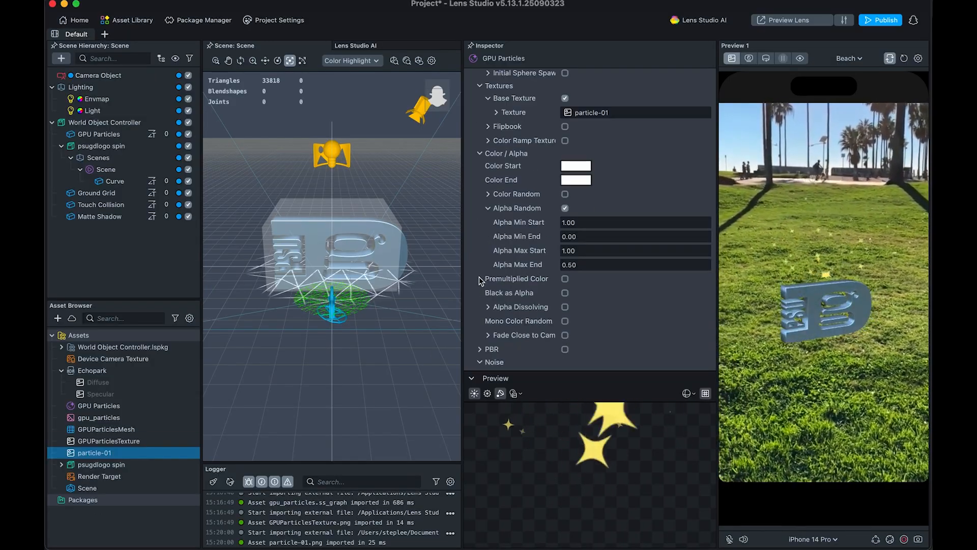
scroll(479, 290, "down", 10)
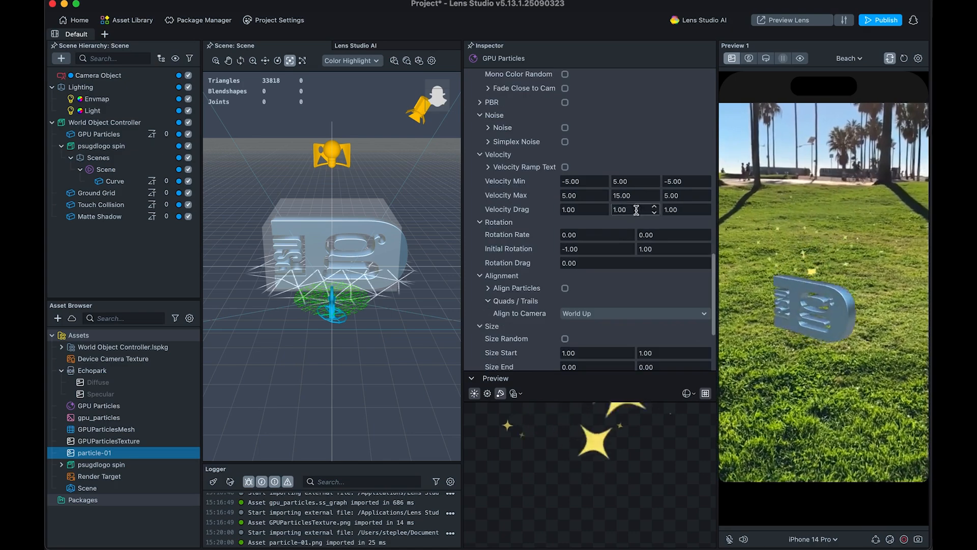
left_click(642, 196)
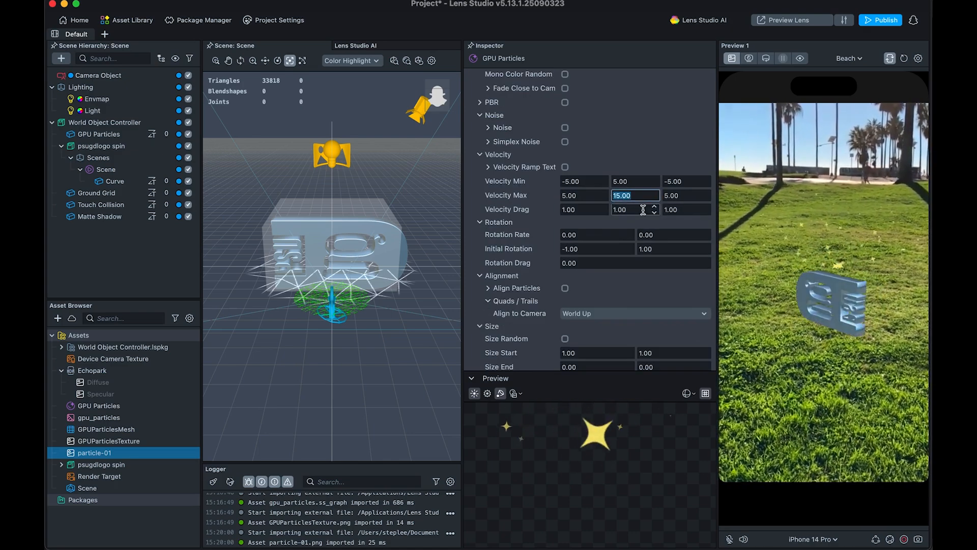
scroll(563, 190, "down", 2)
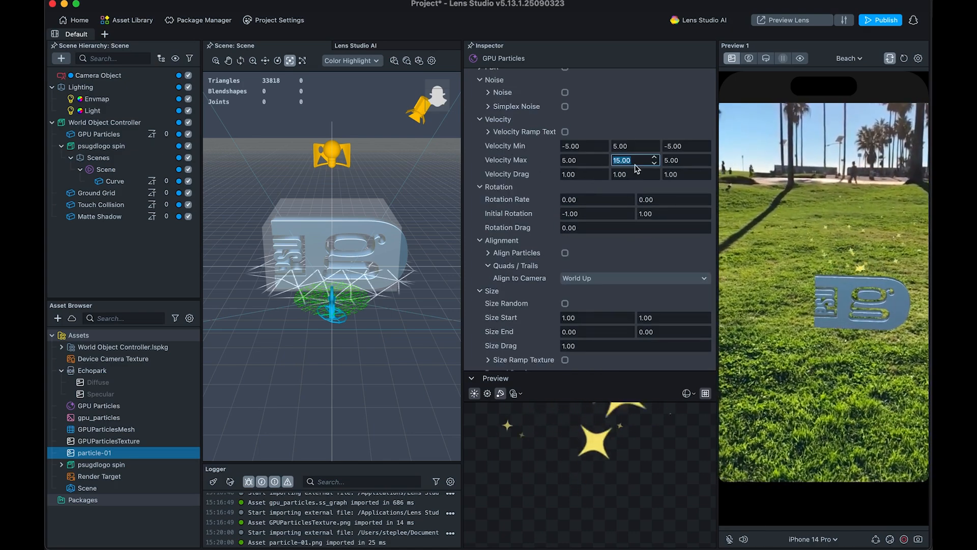
type("10")
key("Return")
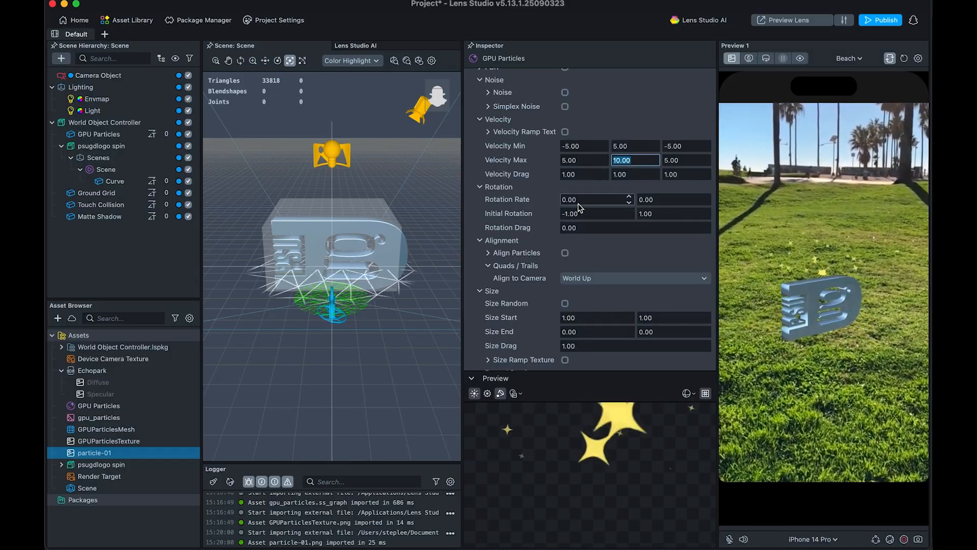
Step: Enable Size Random for the particles and set both Size Start Max values to 10
scroll(509, 275, "down", 3)
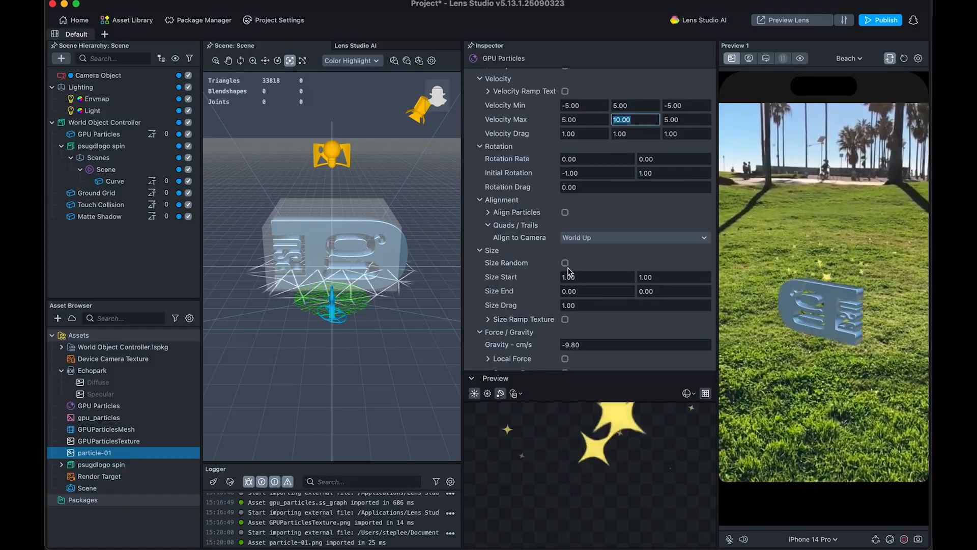
left_click(565, 263)
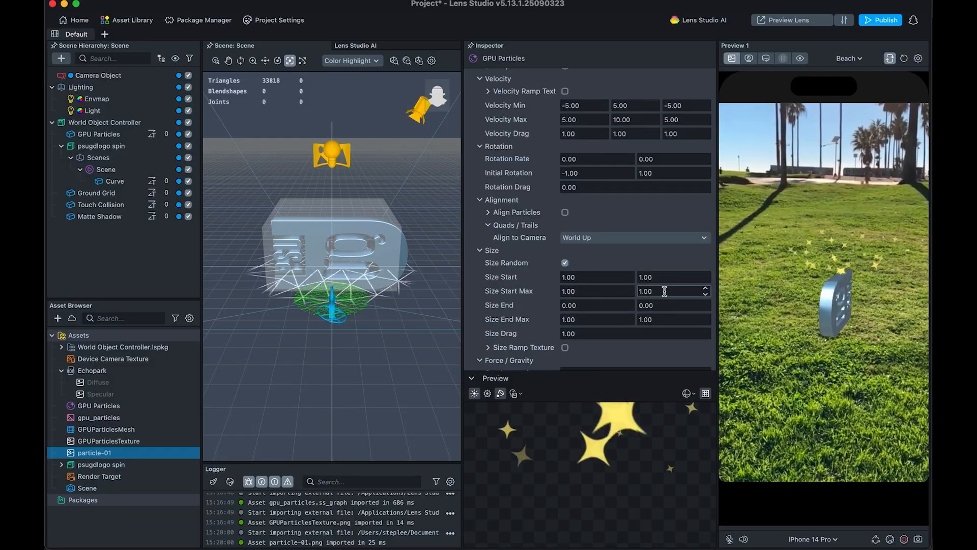
left_click(651, 290)
type("10")
key("Return")
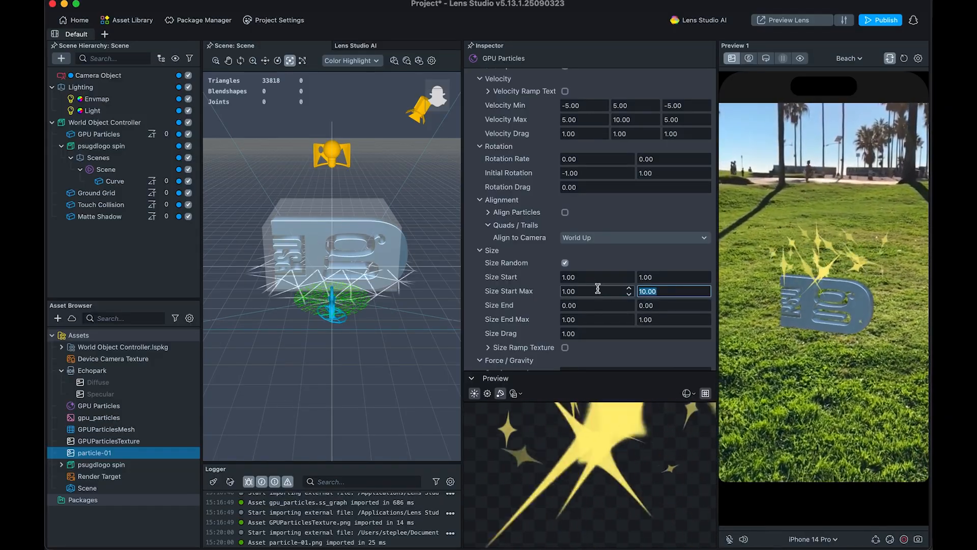
left_click(599, 291)
type("10")
key("Return")
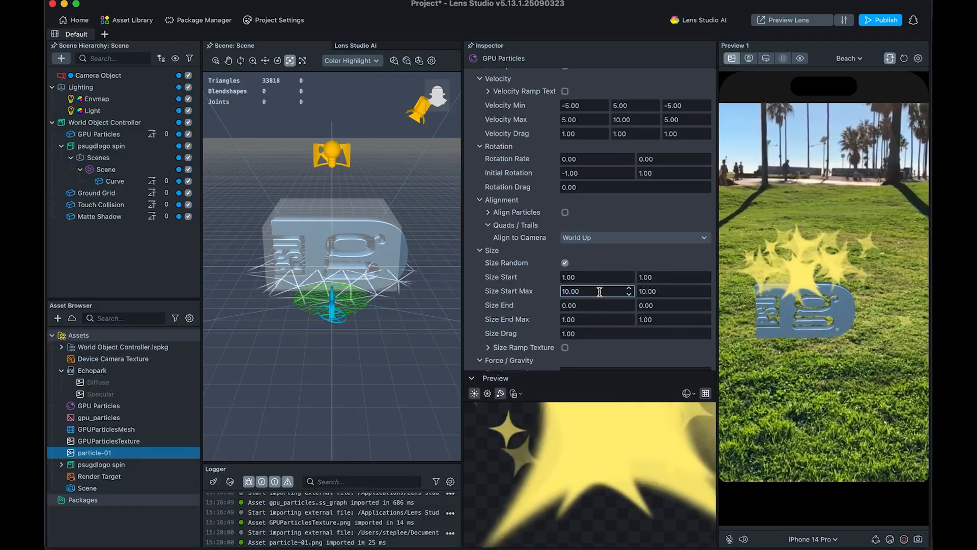
Step: Try a particle Size Start Max of 5 for both values
type("5")
key("Tab")
type("5")
left_click(573, 305)
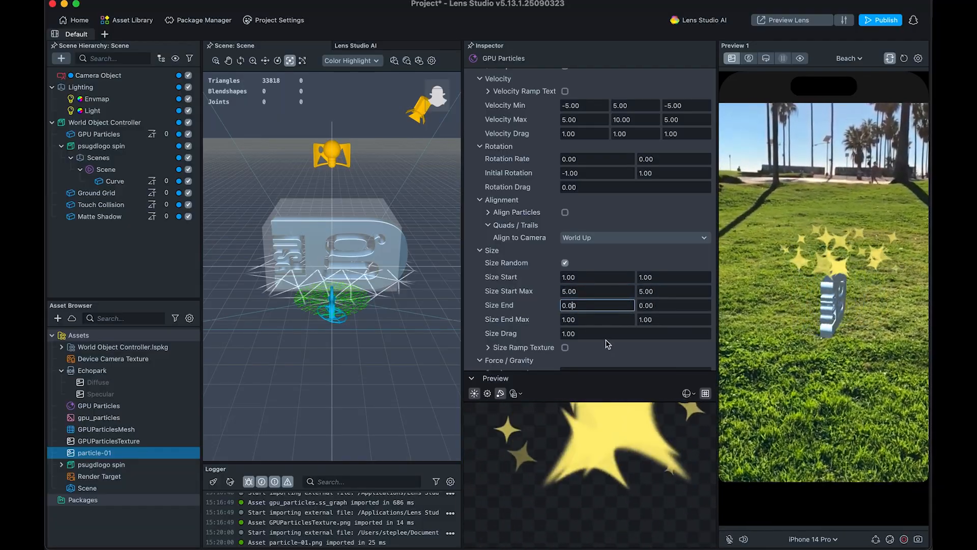
left_click(601, 321)
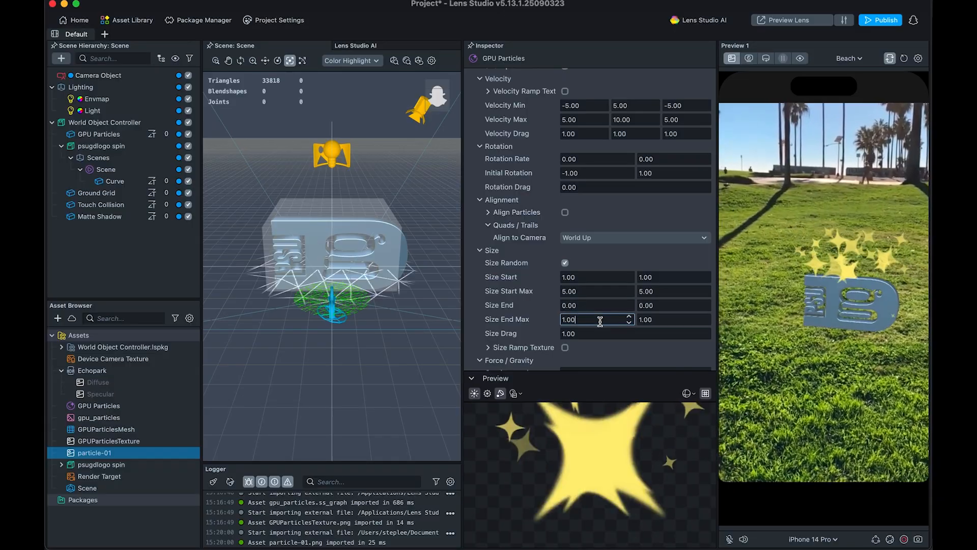
Step: Set both Size Start Max values of the GPU Particles material to 3
left_click_drag(587, 289, 553, 290)
type("3")
key("Tab")
type("3")
left_click(583, 318)
Step: Set the Gravity of the GPU Particles material to -5 cm/s and review its velocity, rotation and size settings
scroll(539, 291, "down", 3)
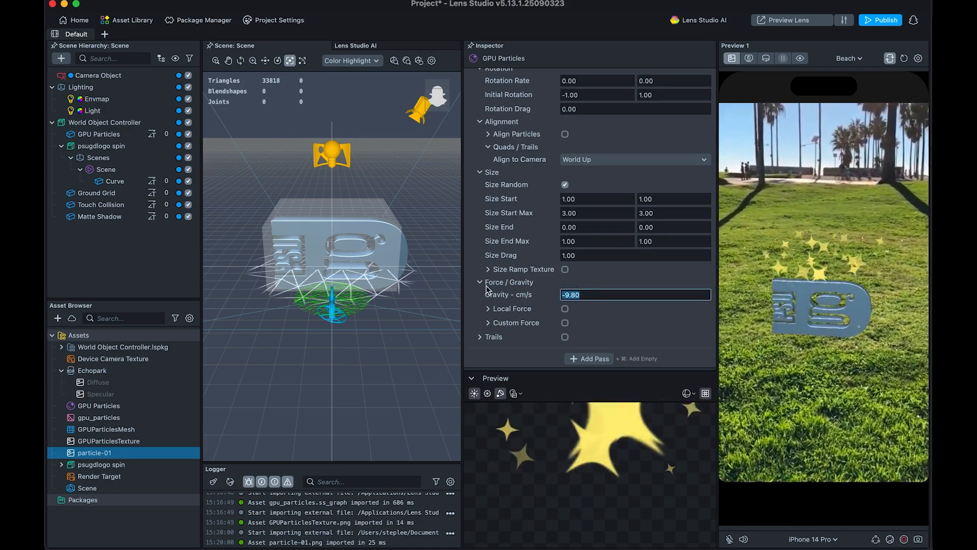
type("-5")
key("Return")
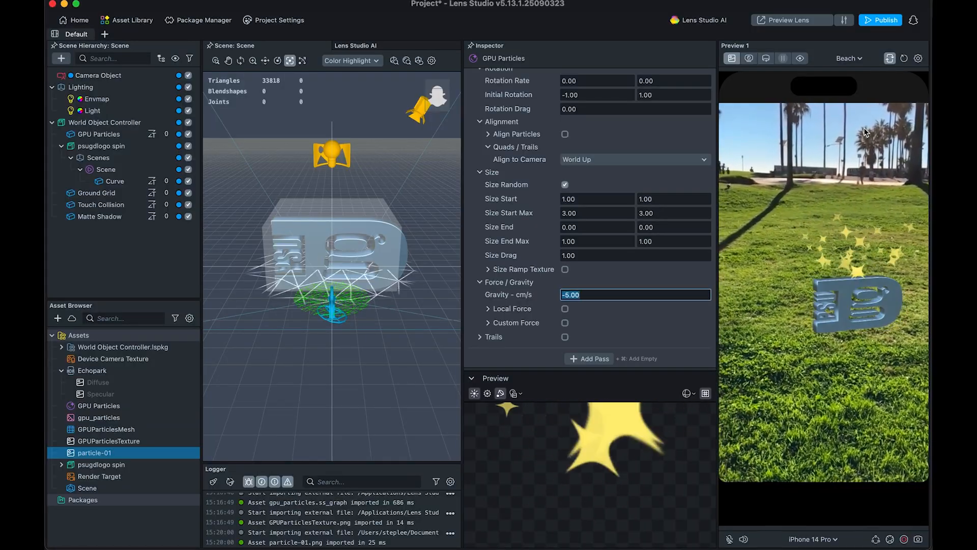
scroll(541, 305, "up", 1)
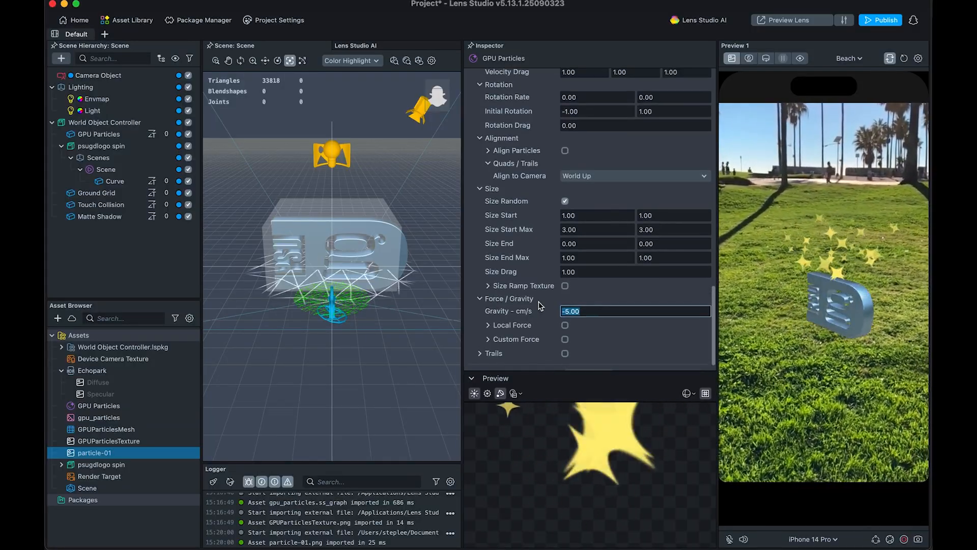
scroll(556, 209, "up", 6)
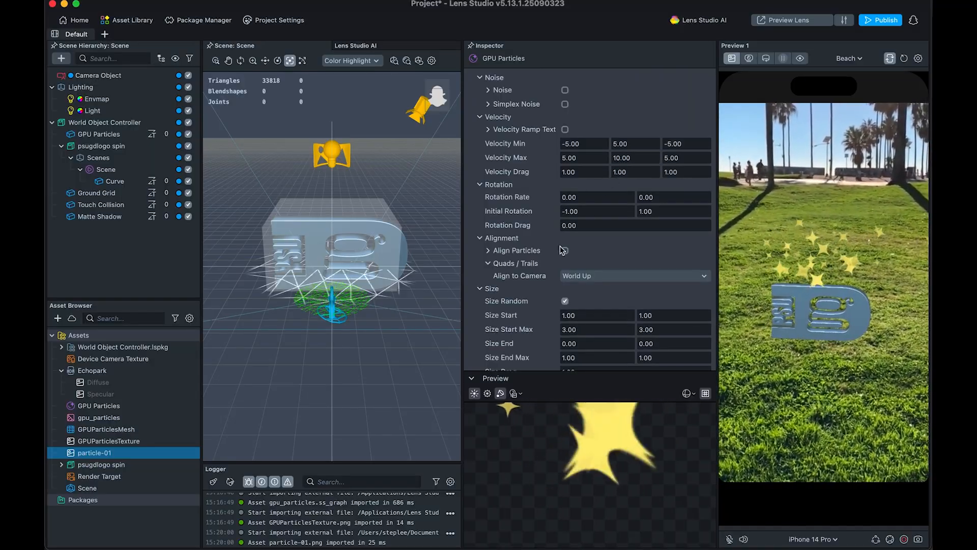
scroll(568, 241, "down", 7)
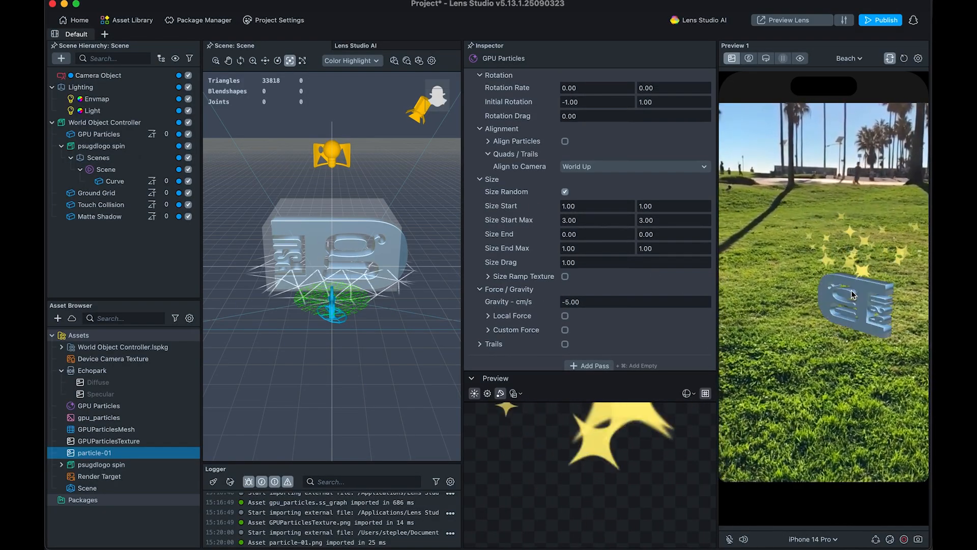
Step: Raise the GPU Particles object above the logo to a Y position of about 46.89
left_click(98, 134)
mouse_move(379, 279)
left_mouse_down("alt")
mouse_move(326, 272)
mouse_move(352, 273)
mouse_move(370, 295)
left_mouse_up("alt")
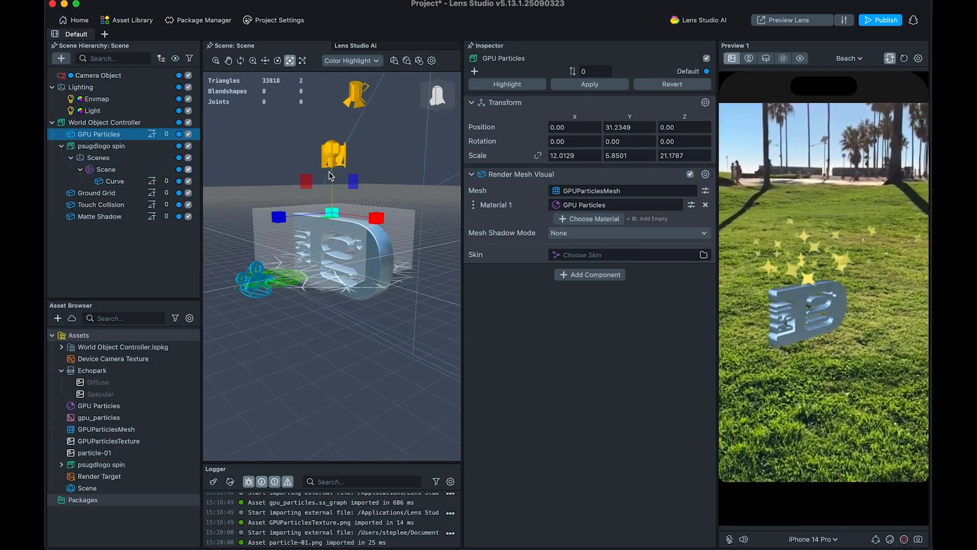
key("w")
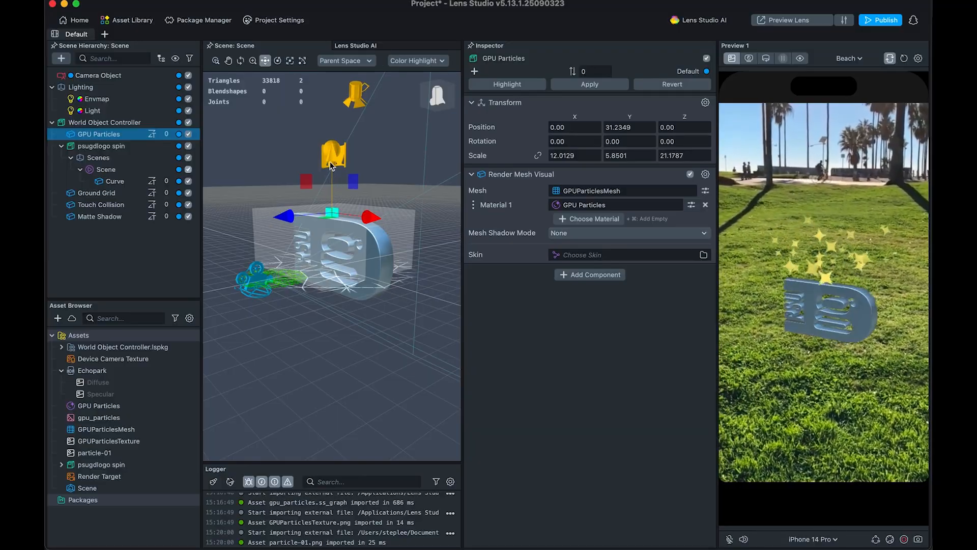
left_click_drag(331, 159, 332, 129)
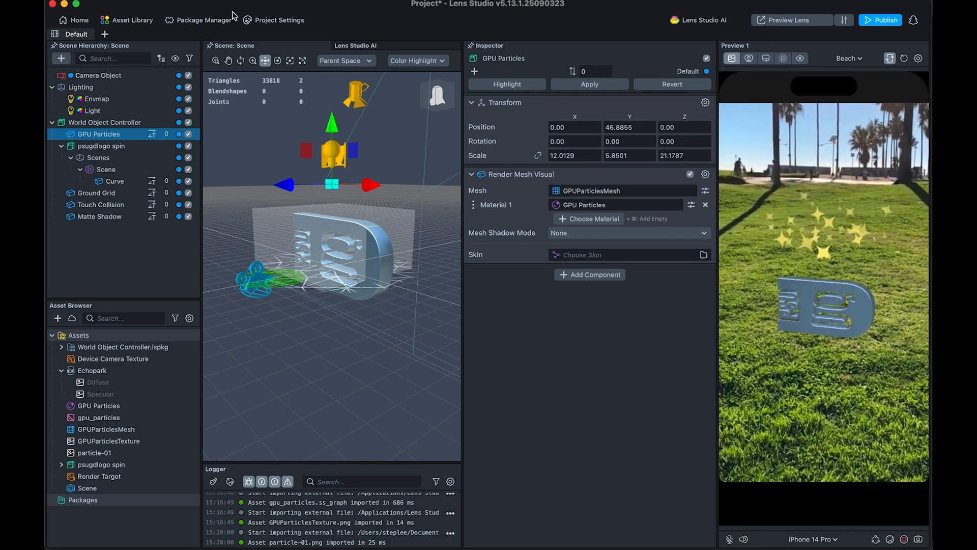
Step: Set the lens's Activation Camera to Rear Camera in the mobile project settings, keeping both Front and Back enabled
left_click(281, 21)
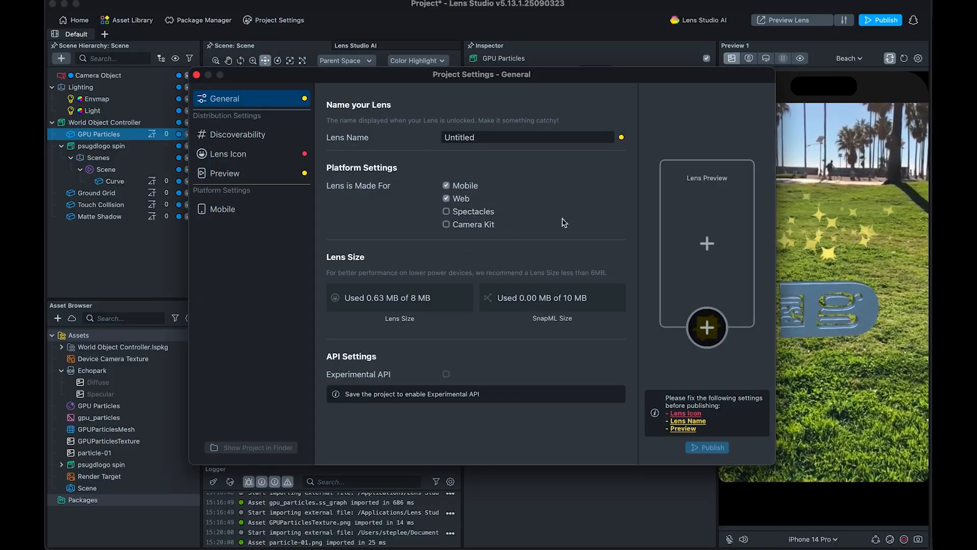
left_click_drag(568, 77, 567, 68)
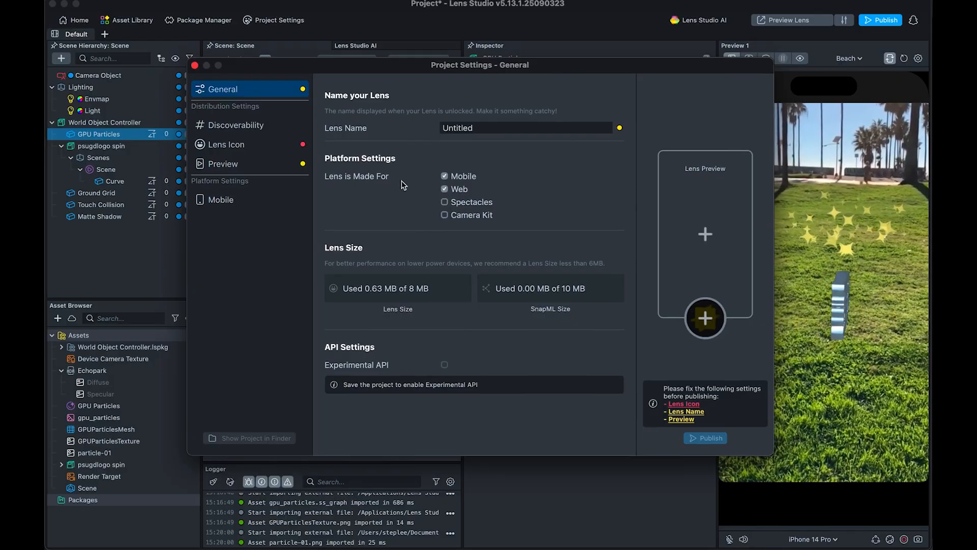
left_click(222, 201)
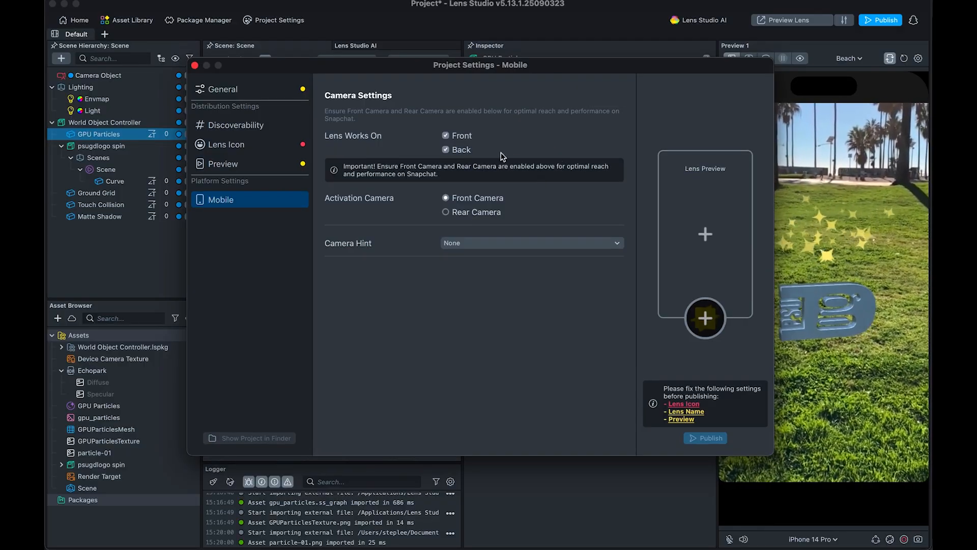
left_click(445, 149)
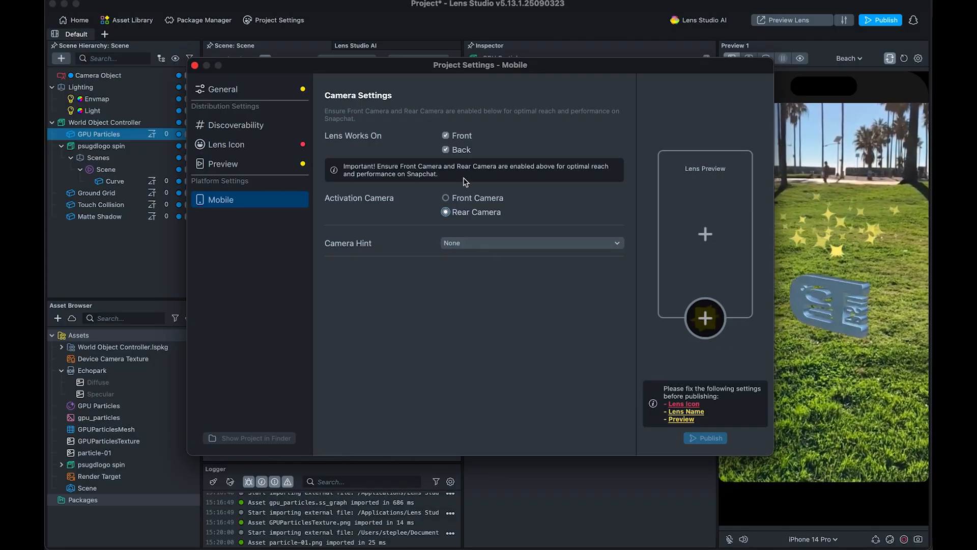
left_click(446, 135)
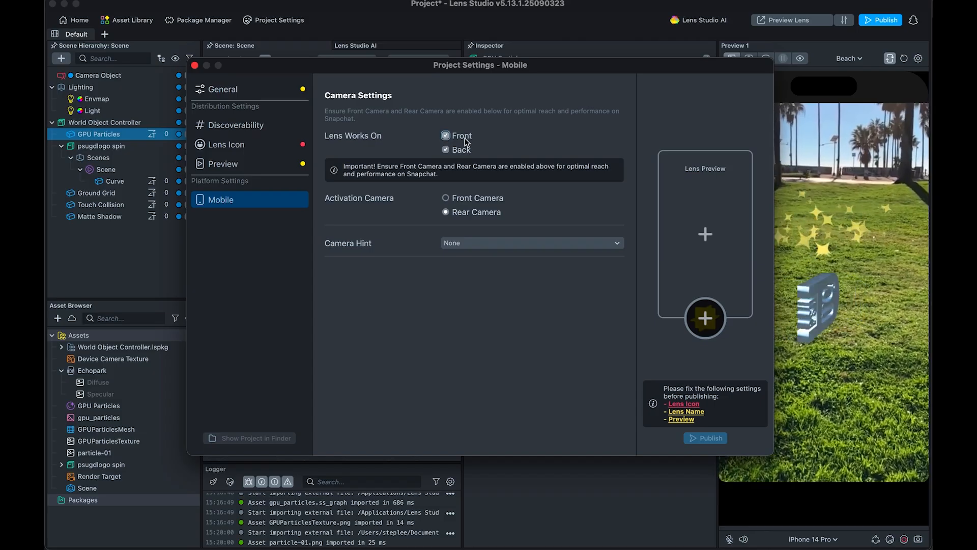
Step: Set the Camera Hint to TRY IT WITH YOUR REAR CAMERA and close the project settings
left_click(456, 243)
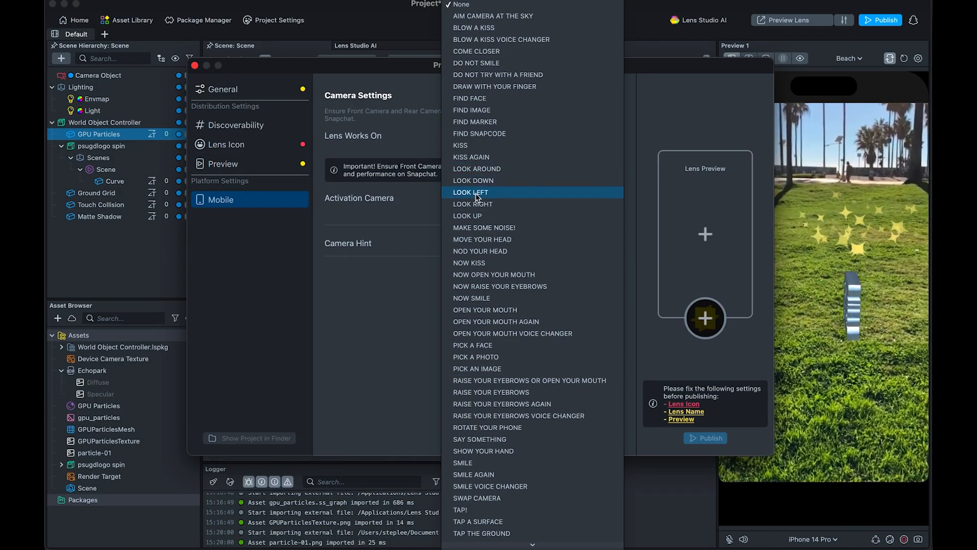
scroll(505, 365, "down", 3)
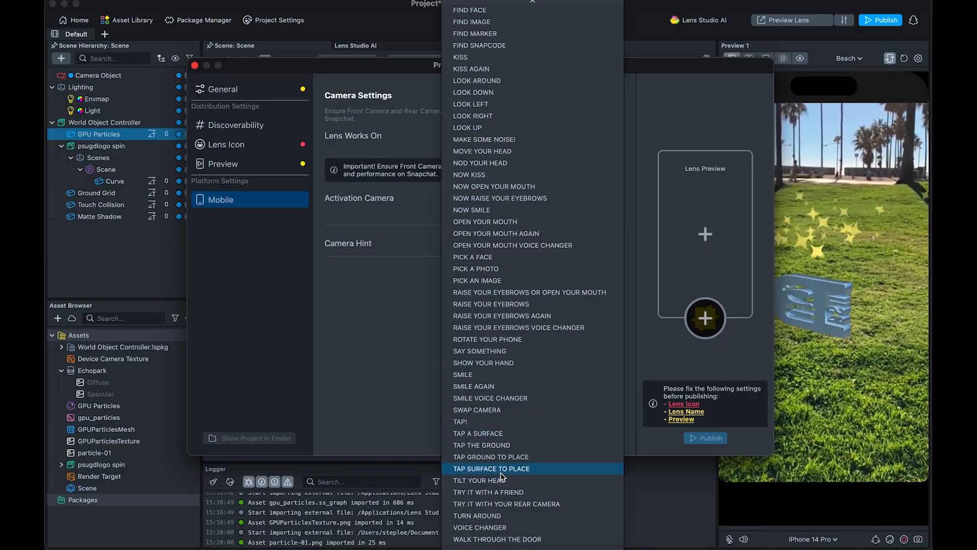
scroll(505, 527, "up", 3)
scroll(504, 527, "down", 5)
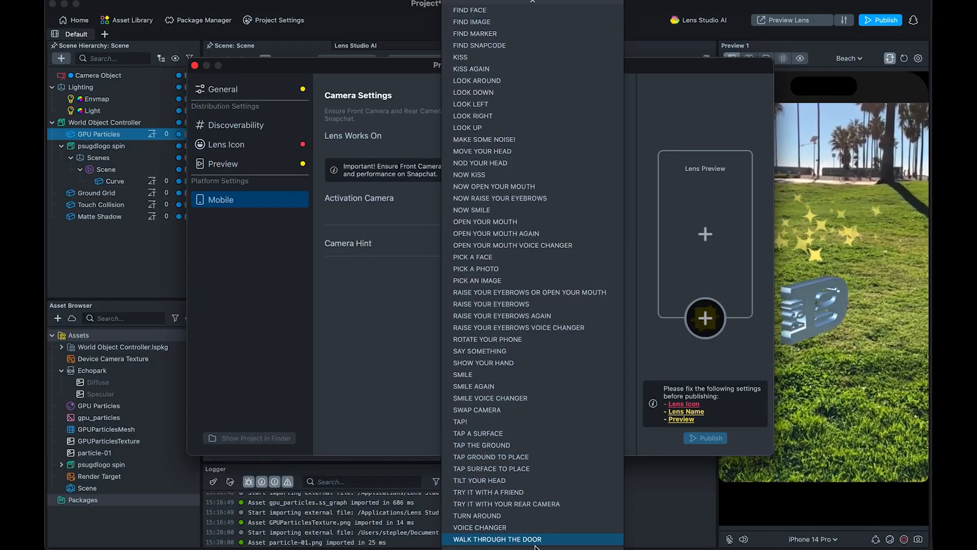
left_click(513, 504)
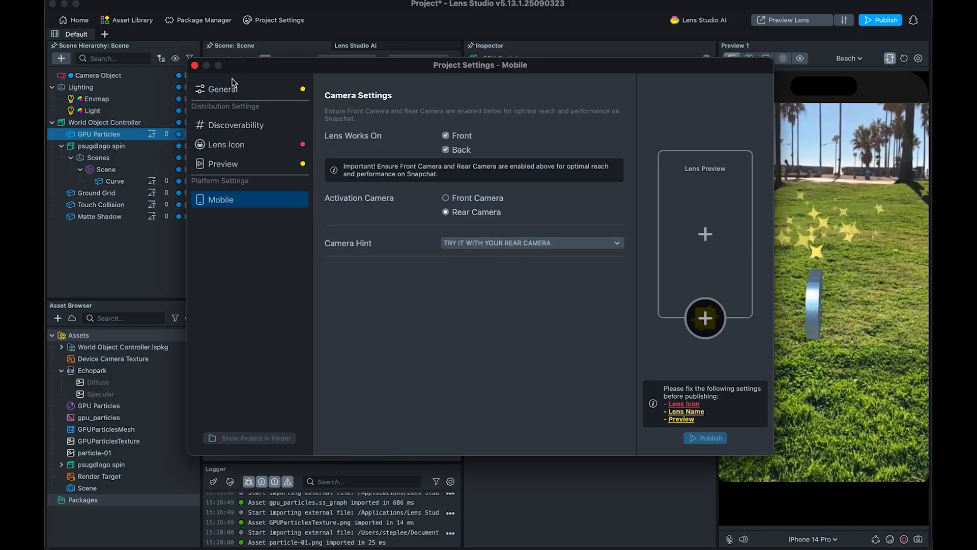
left_click(195, 66)
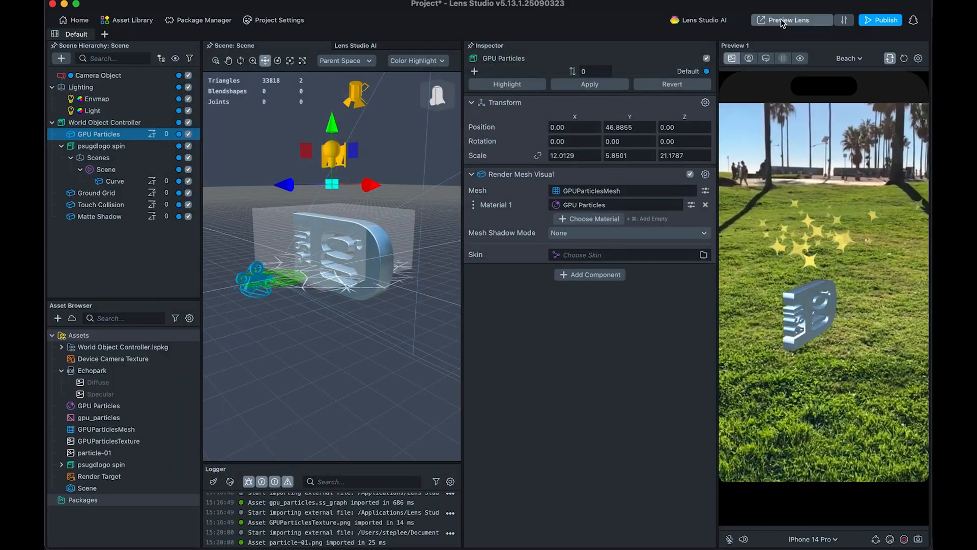